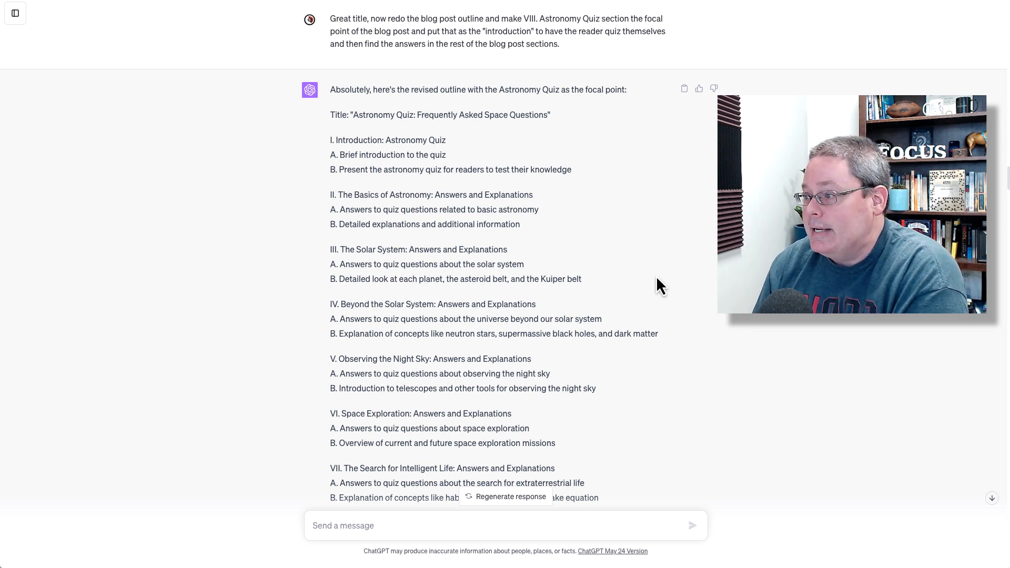
- Review the revised Astronomy Quiz outline, the prompt requesting a hypnotic Nickelodeon-style introduction at 5th grade level, and the generated introduction
scroll(658, 280, "down", 3)
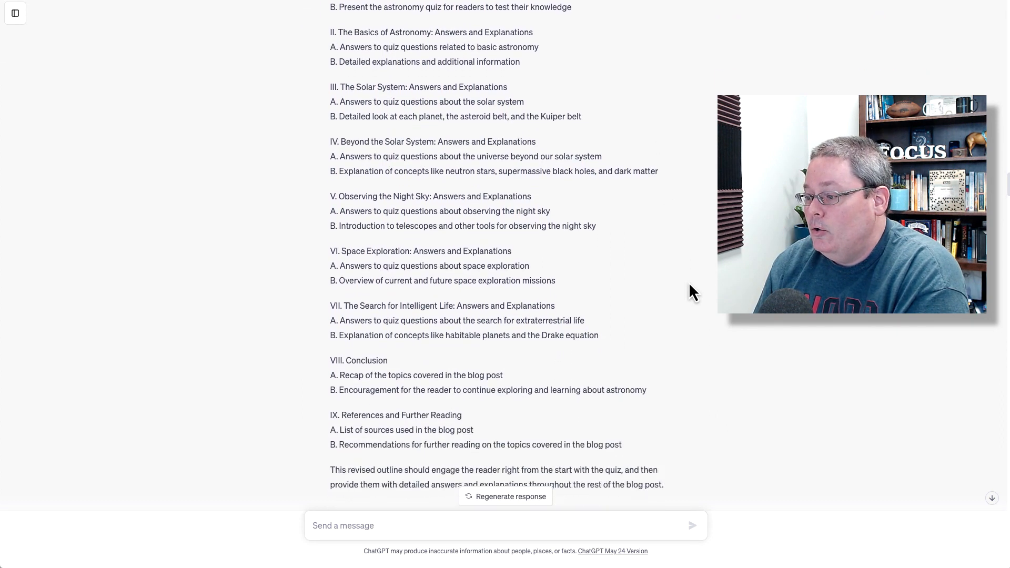
scroll(691, 287, "down", 8)
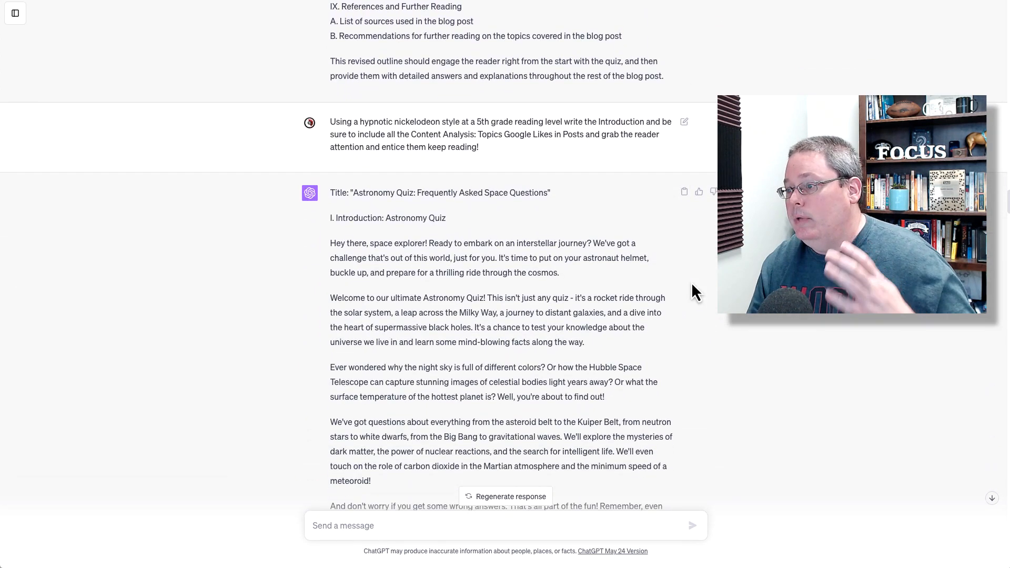
scroll(693, 287, "down", 2)
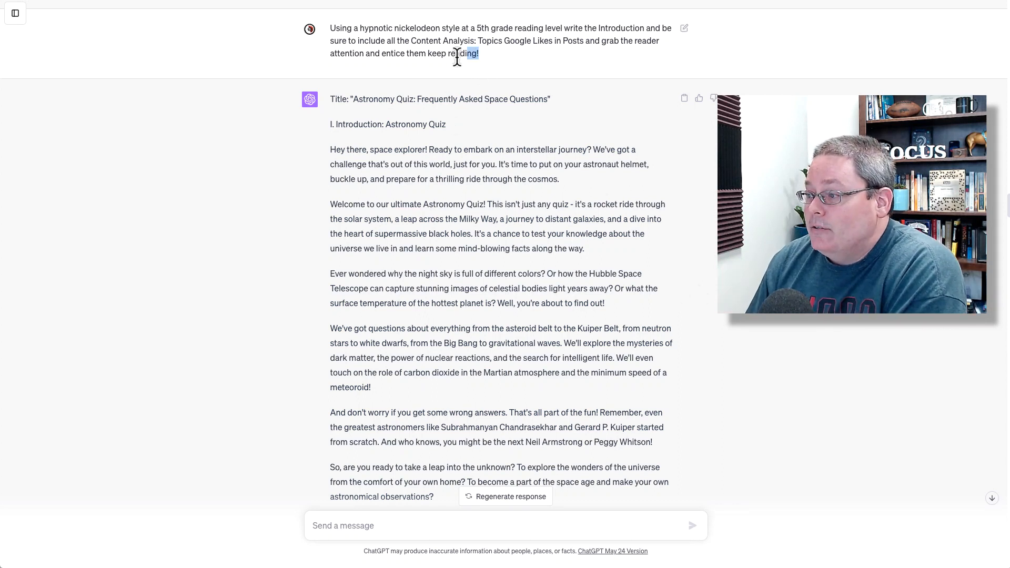
left_click_drag(457, 57, 327, 33)
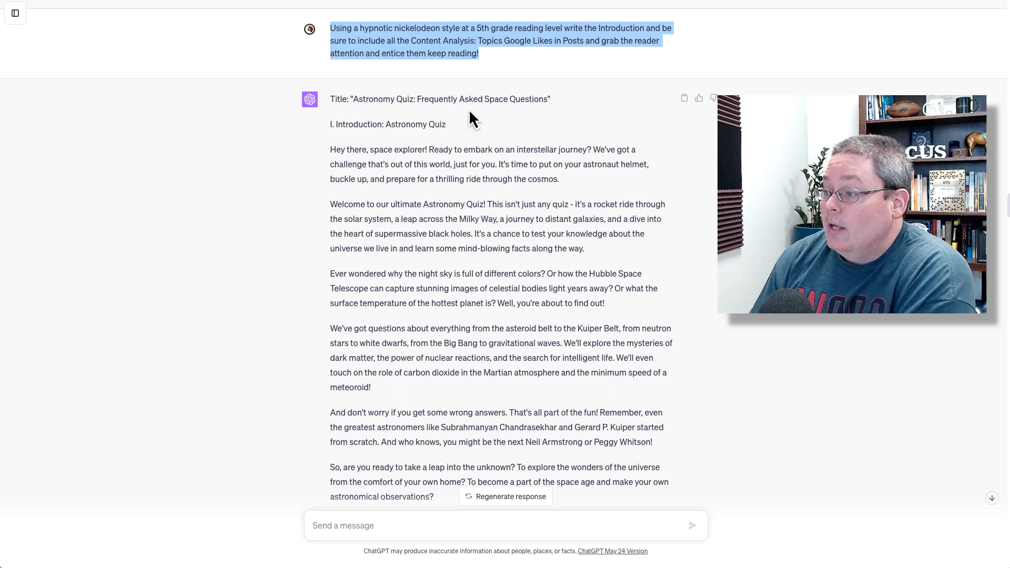
left_click(415, 50)
left_click_drag(412, 45, 503, 40)
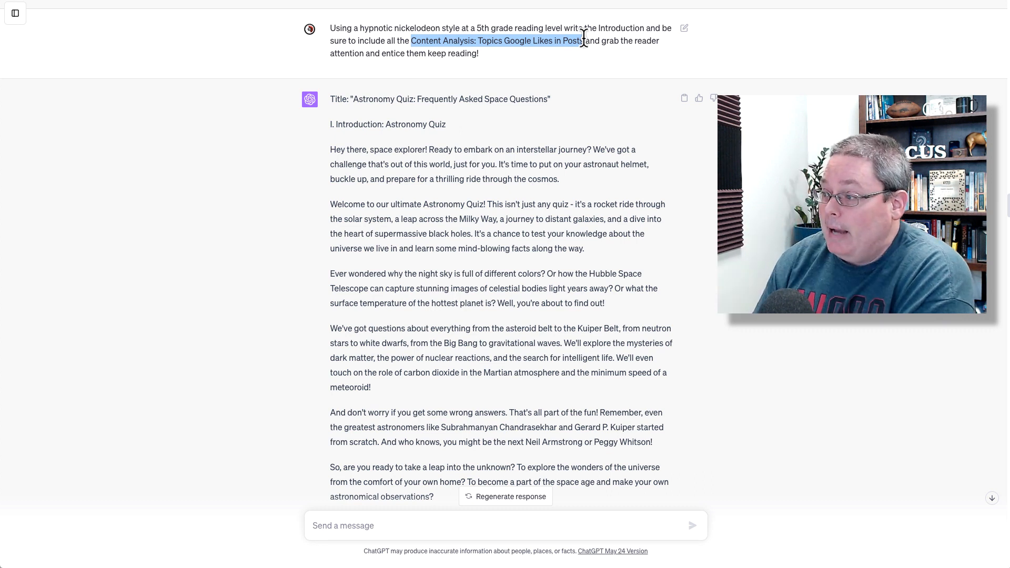
left_click(575, 155)
scroll(673, 235, "down", 4)
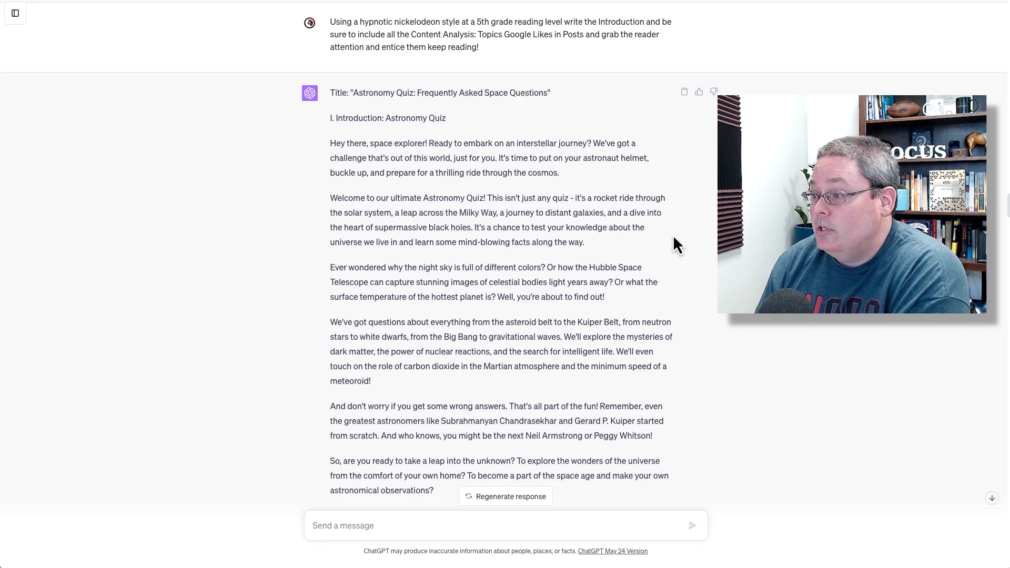
scroll(697, 235, "down", 6)
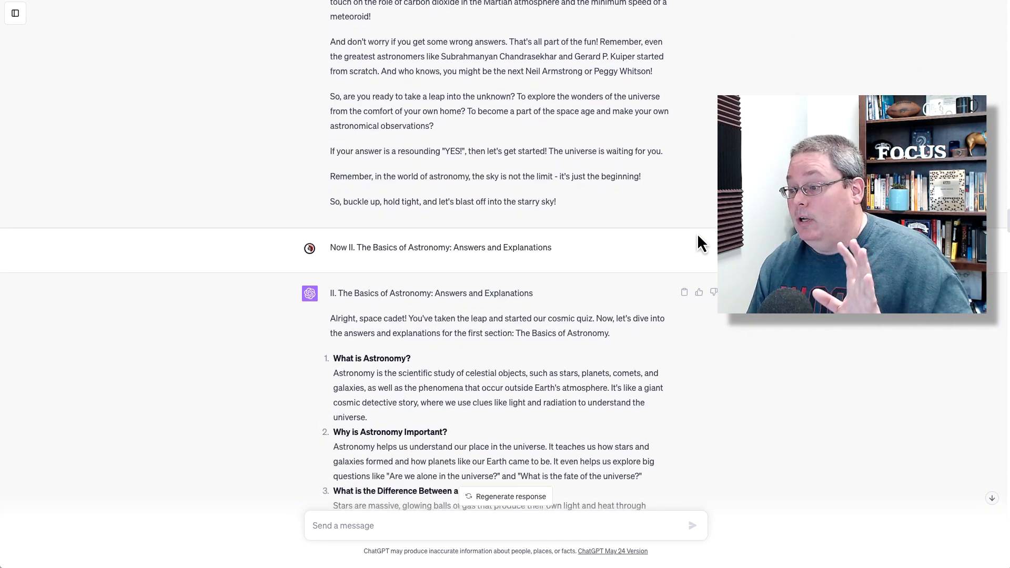
- Review the prompts and generated answers for sections II, The Basics of Astronomy, and III, The Solar System
scroll(641, 242, "down", 1)
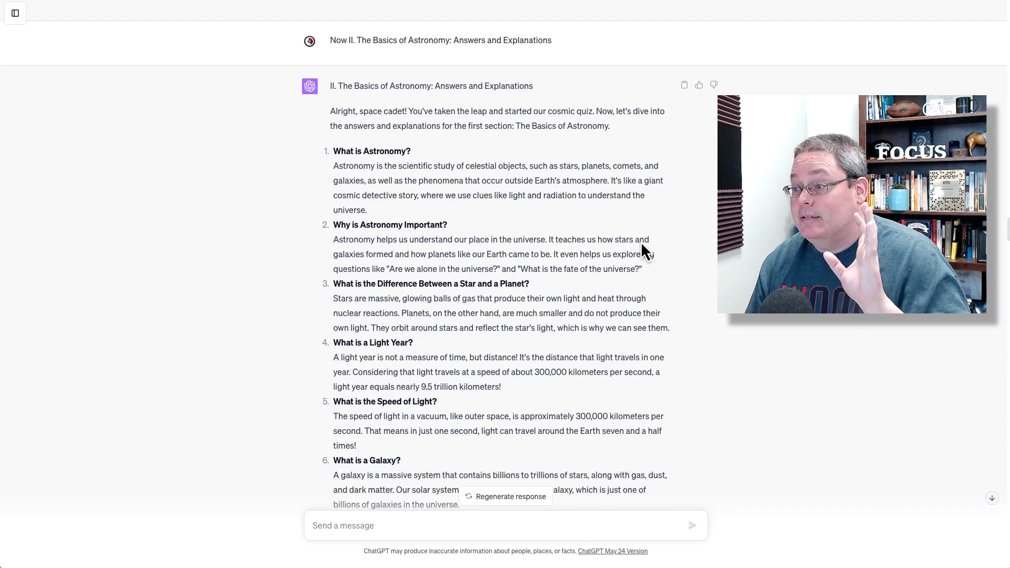
triple_click(399, 29)
left_click(379, 30)
left_click_drag(349, 28, 544, 36)
scroll(675, 188, "down", 1)
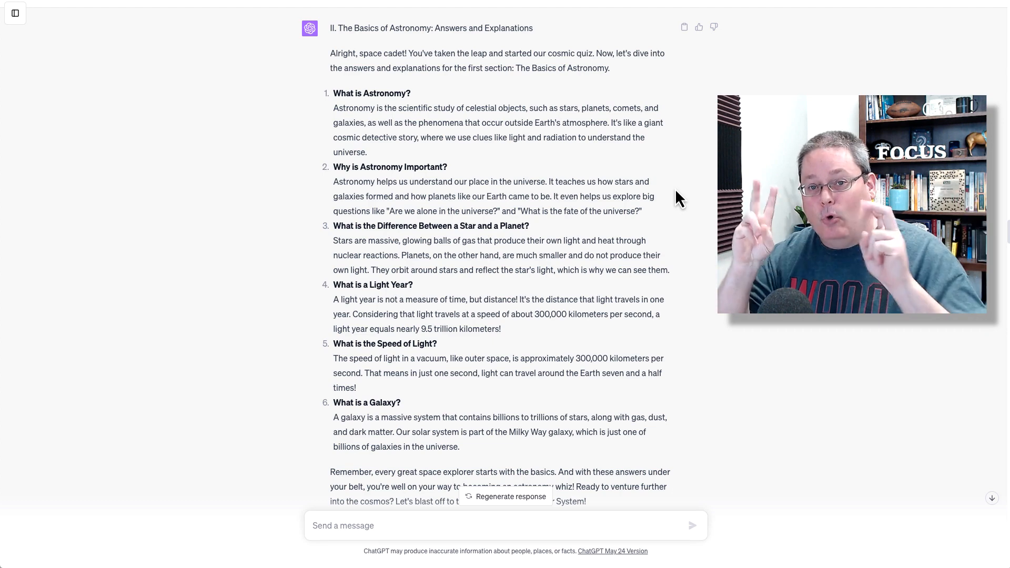
scroll(605, 193, "down", 8)
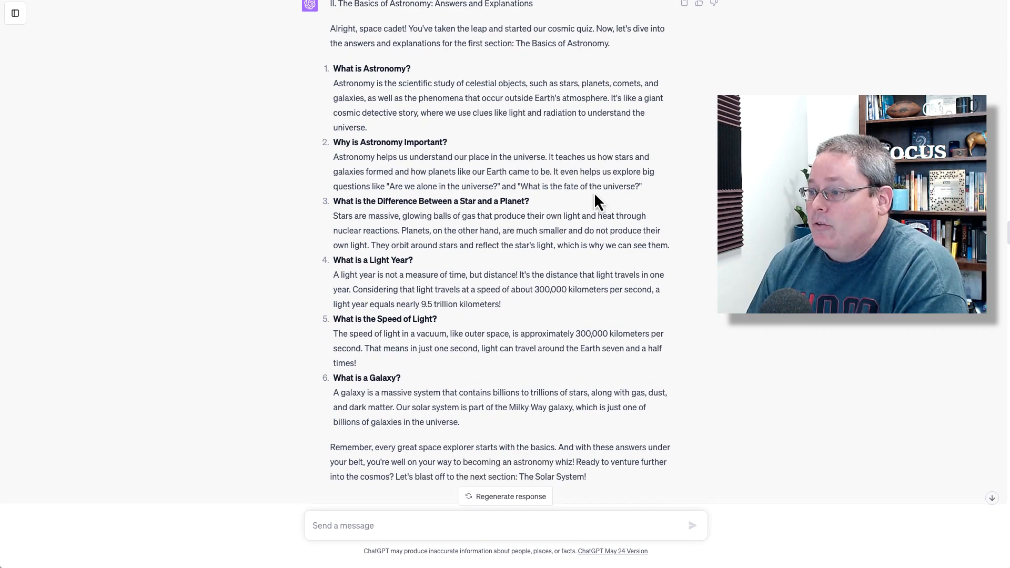
scroll(641, 190, "down", 4)
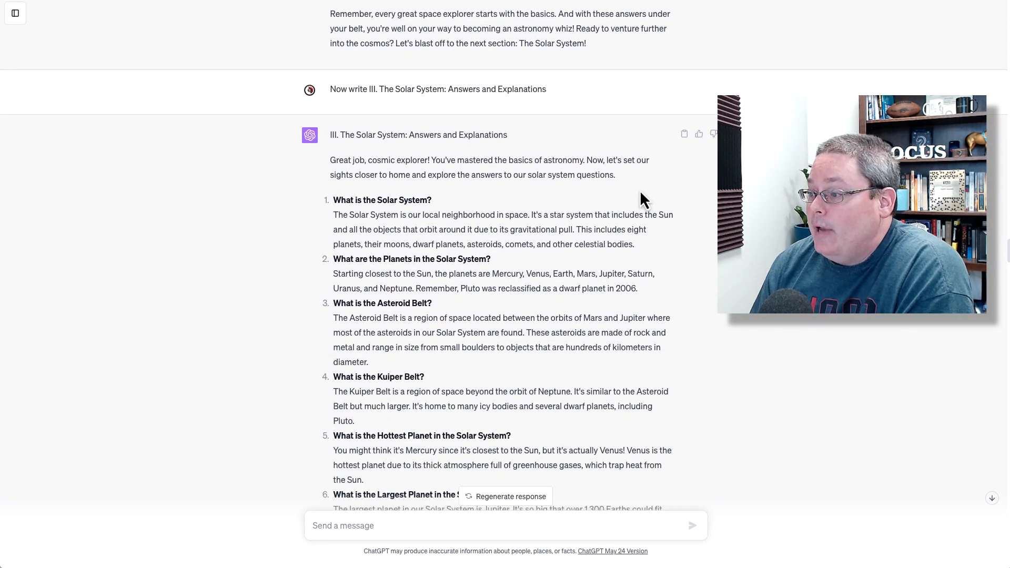
scroll(636, 195, "down", 9)
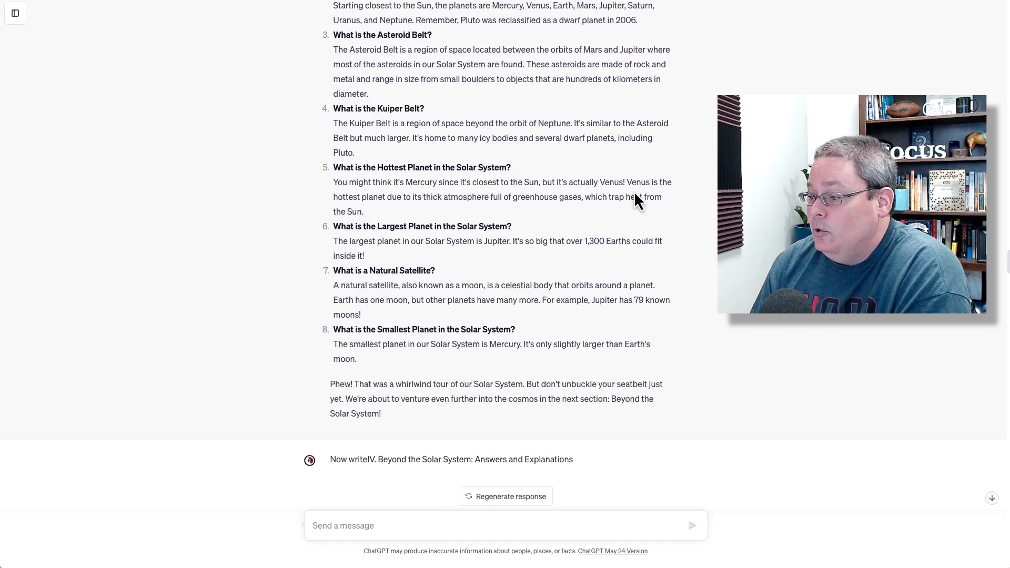
- Read through the generated sections IV to IX, from Beyond the Solar System to References and Further Reading with its internal links
scroll(621, 199, "down", 6)
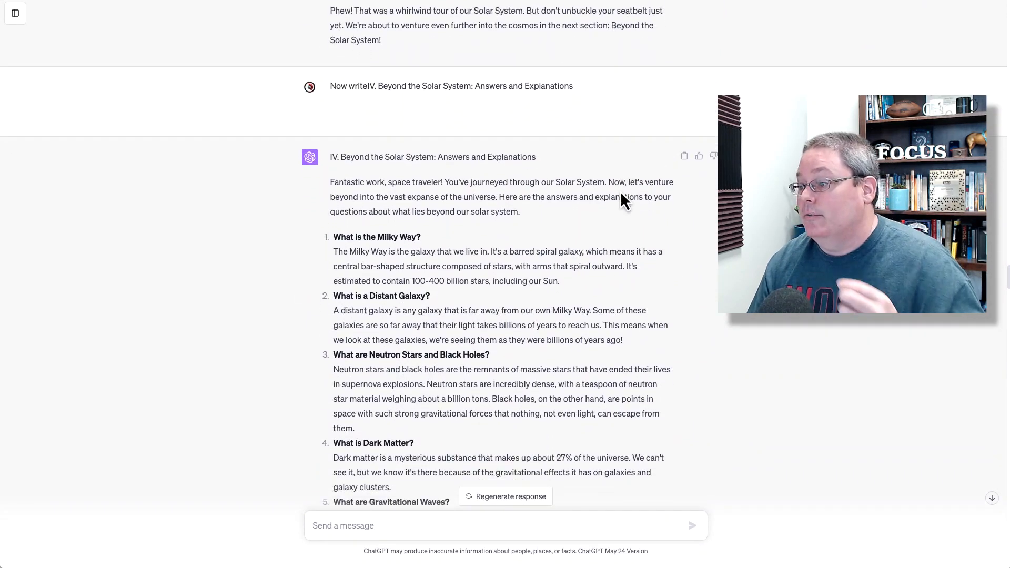
scroll(622, 194, "down", 7)
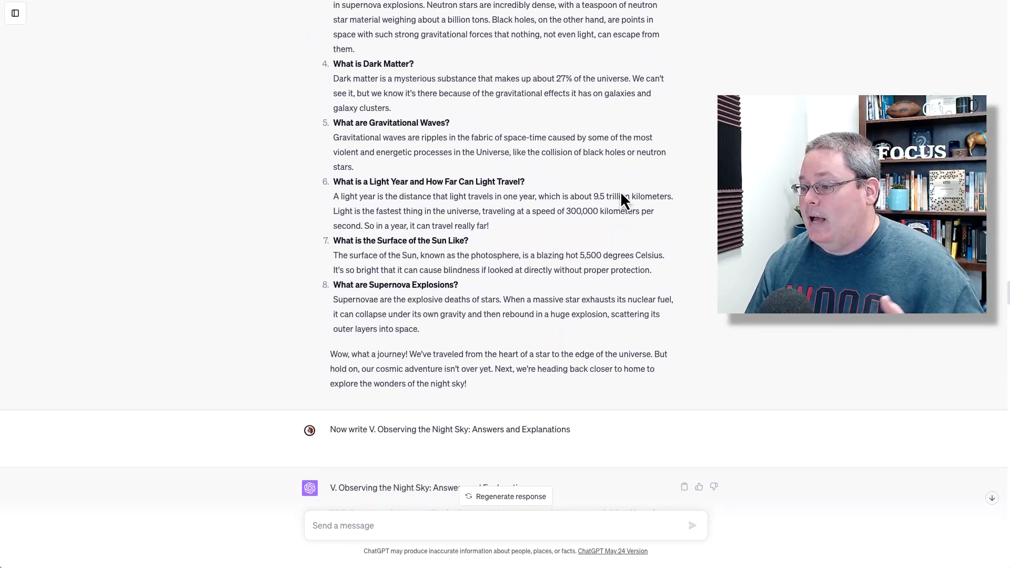
scroll(622, 200, "down", 13)
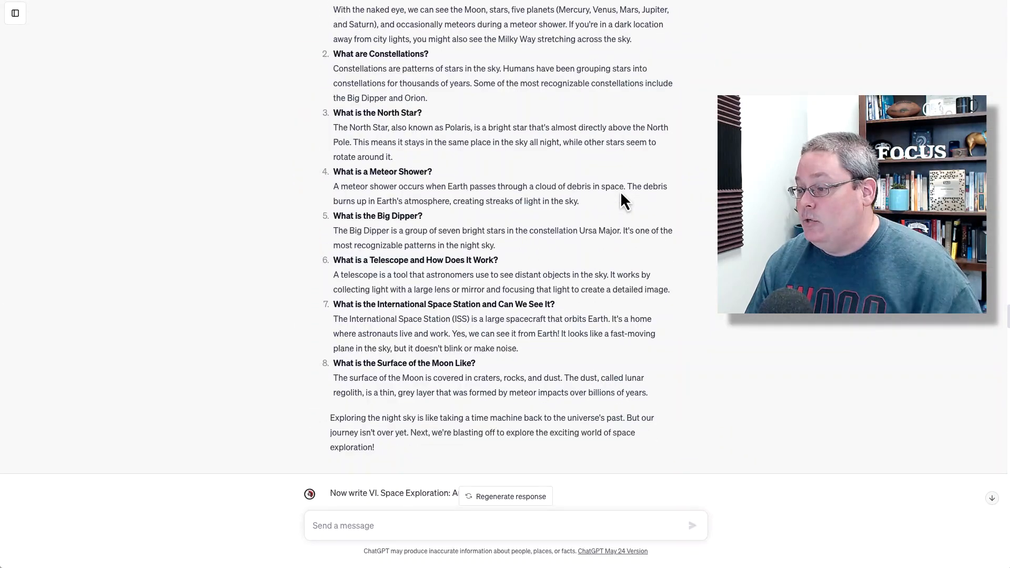
scroll(621, 195, "down", 12)
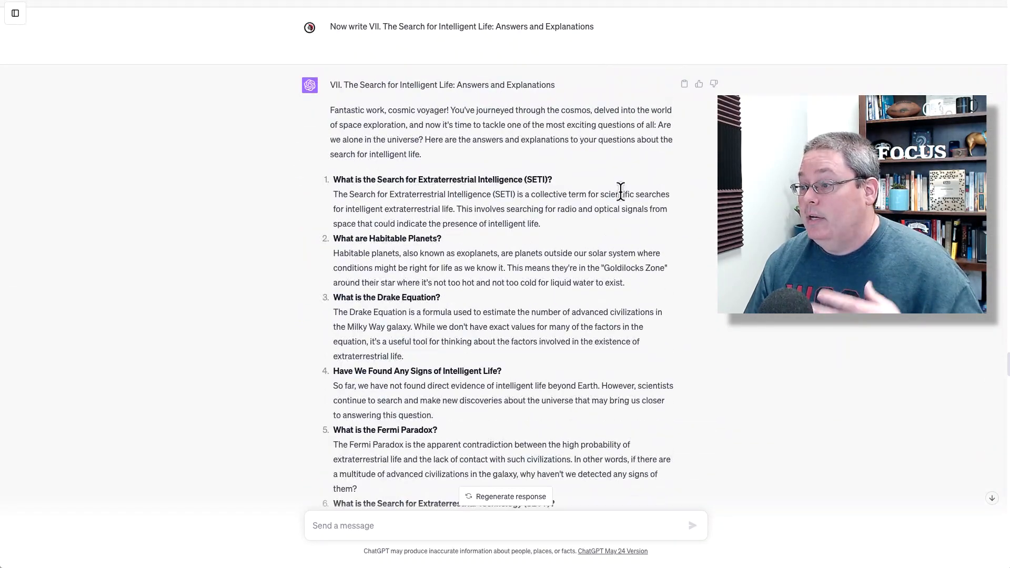
scroll(621, 191, "down", 14)
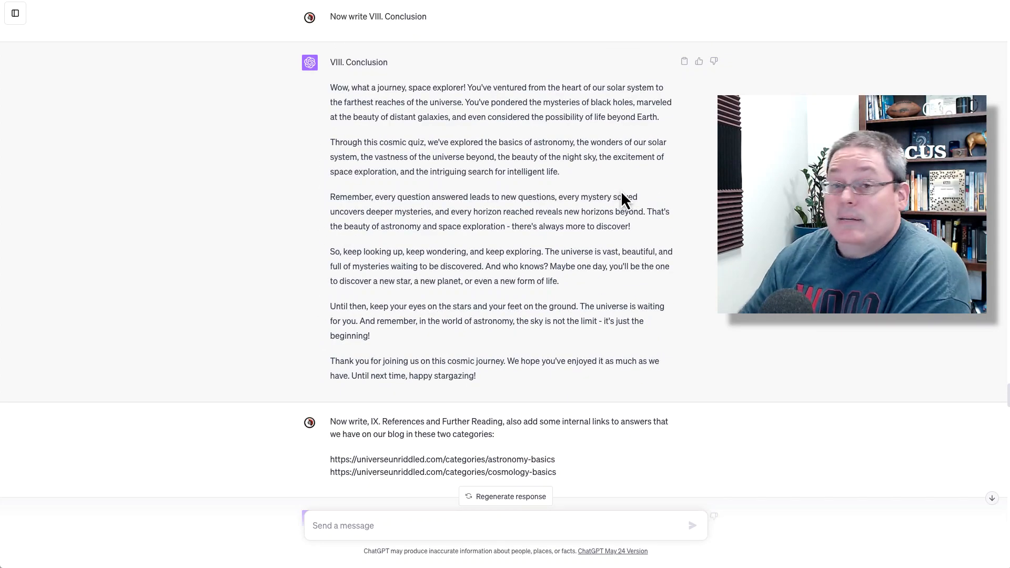
scroll(638, 217, "down", 3)
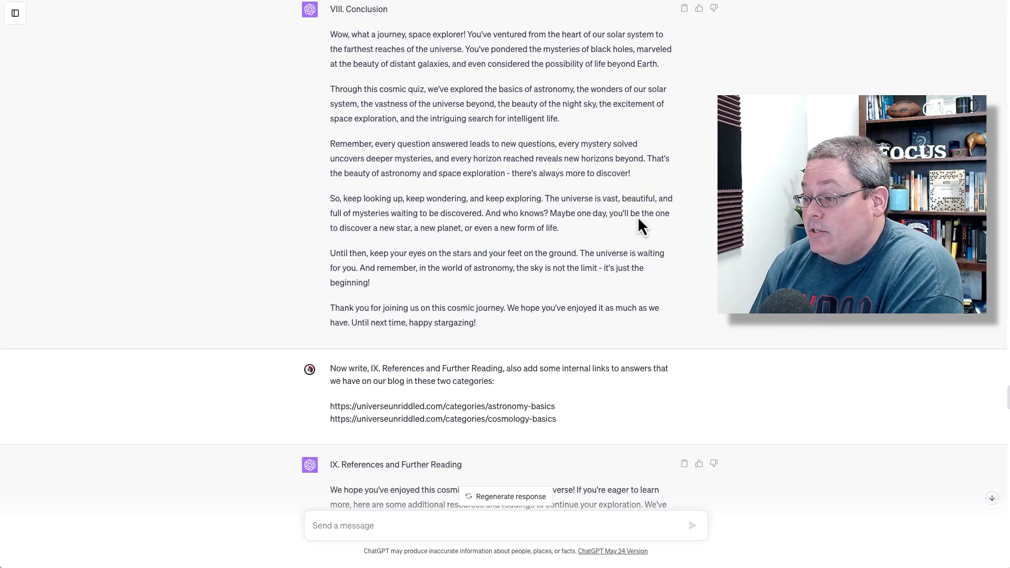
scroll(638, 217, "down", 5)
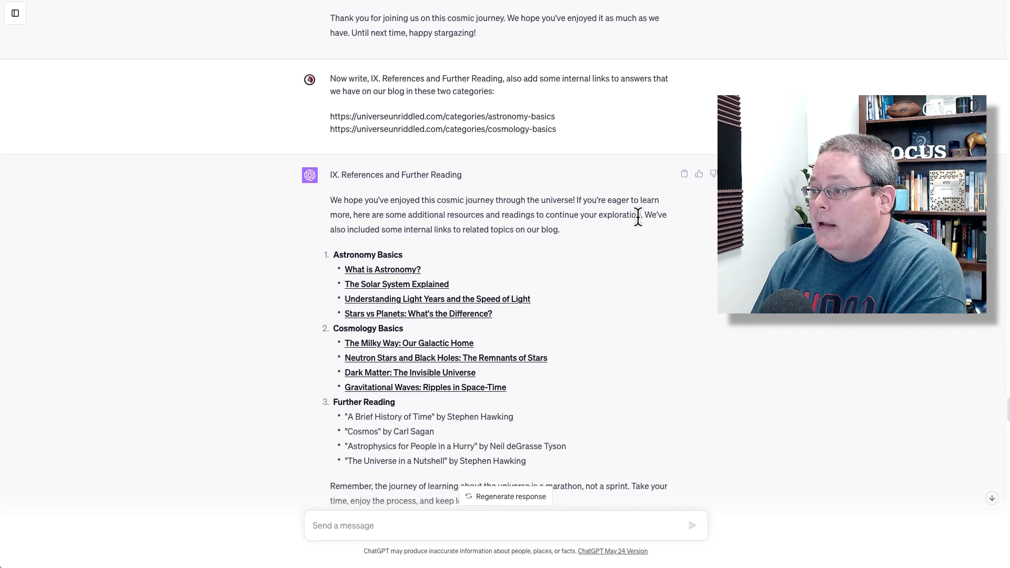
scroll(638, 217, "down", 1)
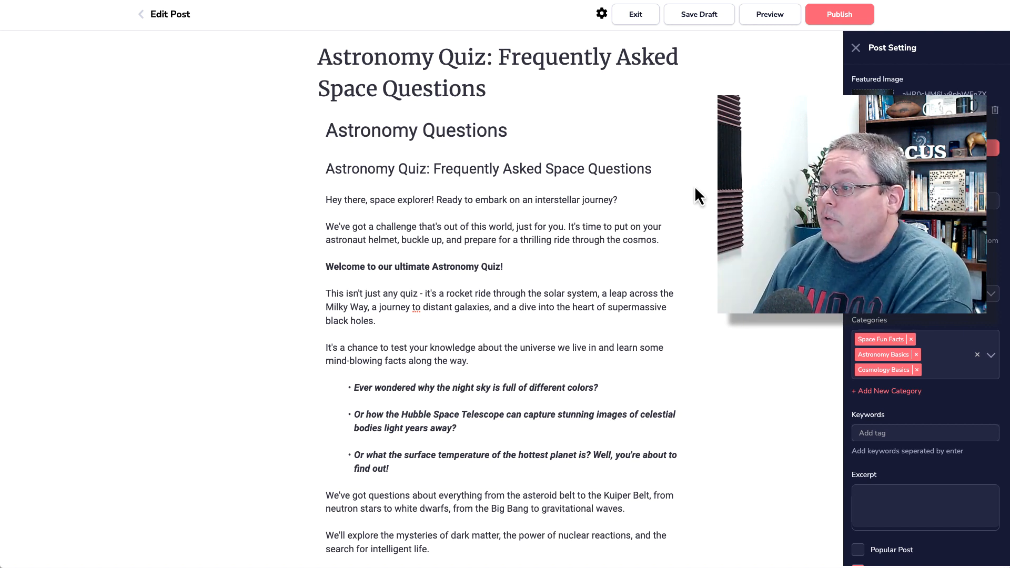
- Switch to the blog post editor and review the Astronomy Quiz draft from its title to the links under References and Further Reading
left_click_drag(502, 89, 318, 82)
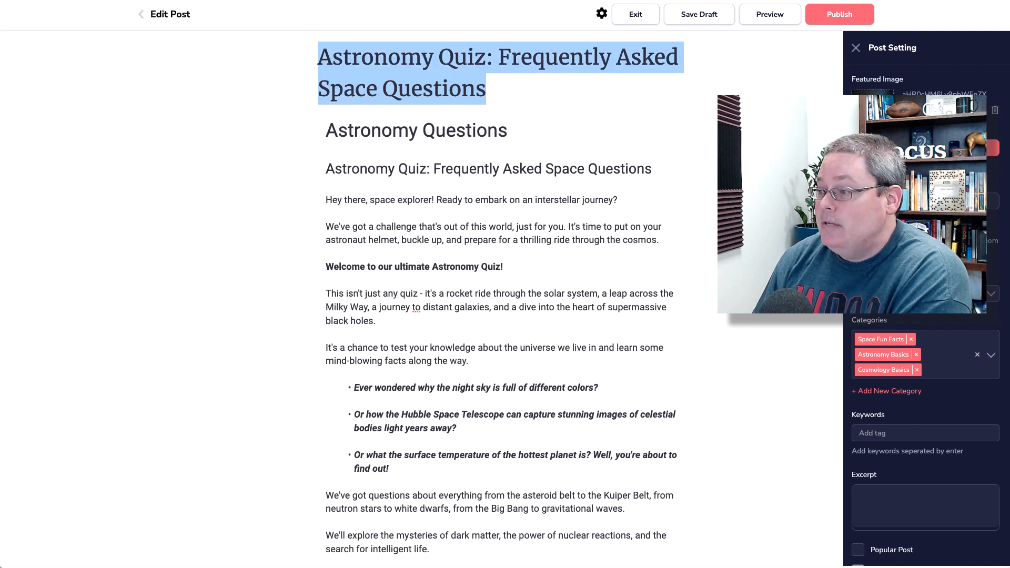
scroll(700, 294, "down", 20)
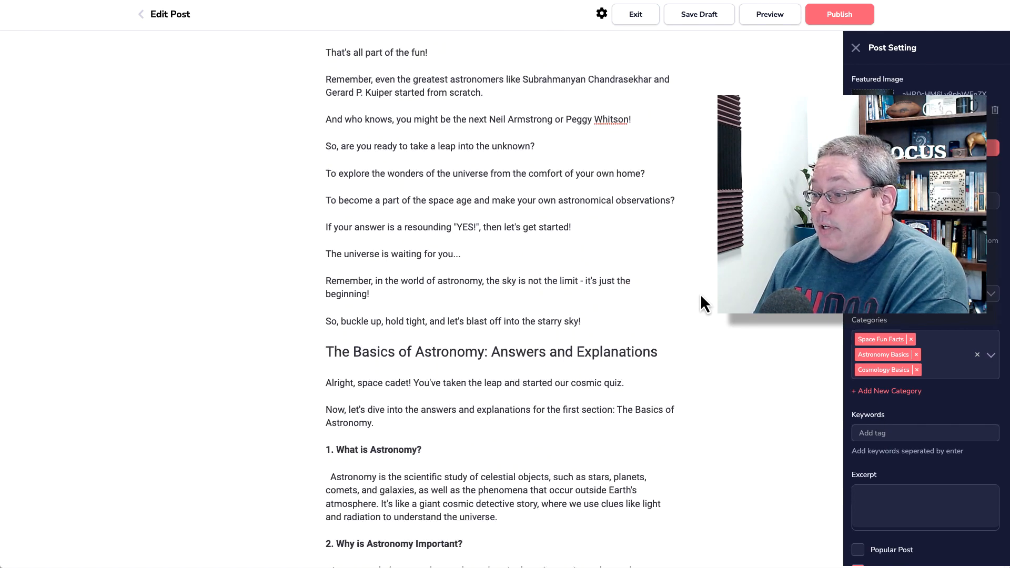
scroll(700, 293, "down", 20)
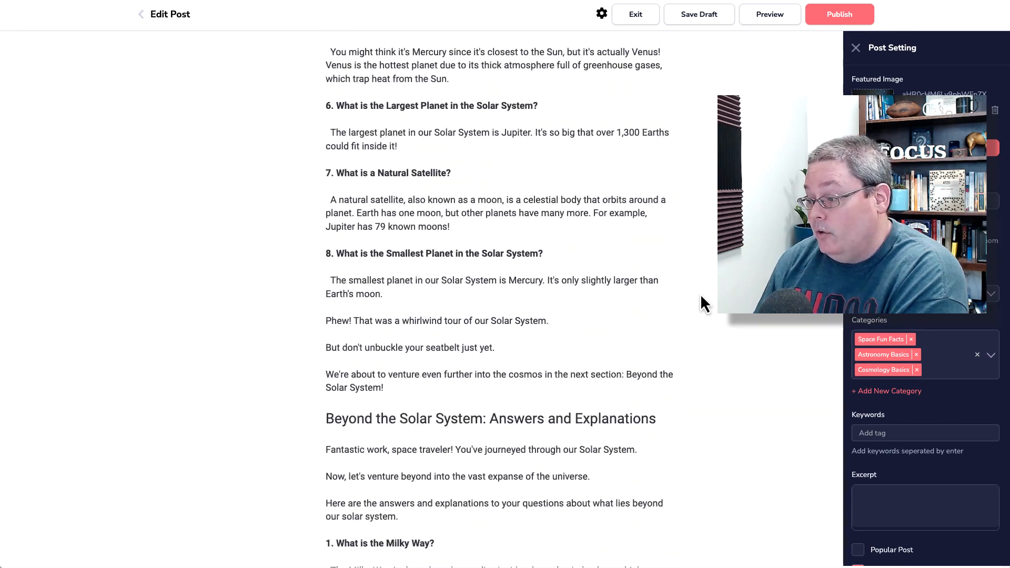
scroll(702, 296, "down", 10)
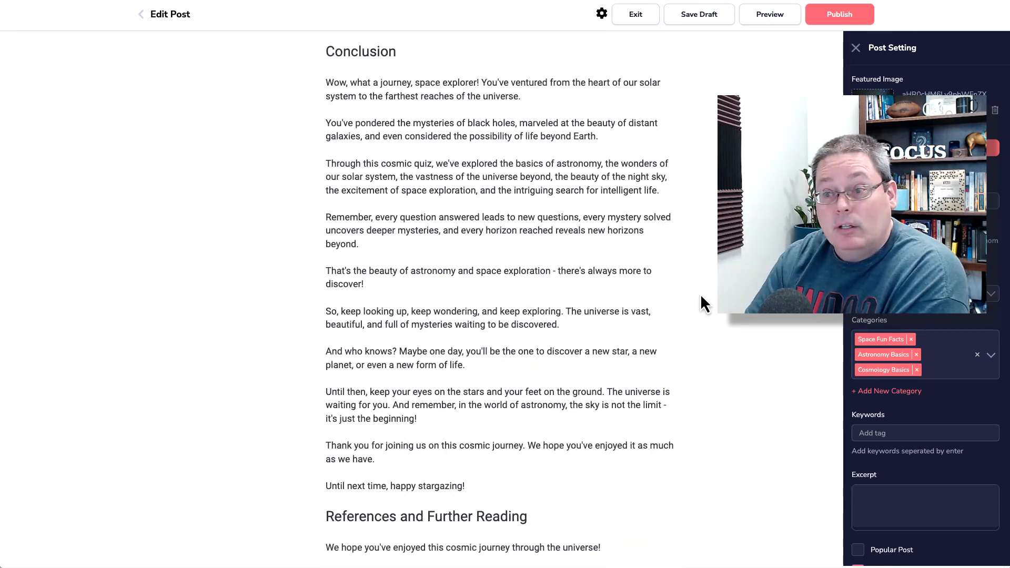
scroll(700, 293, "down", 8)
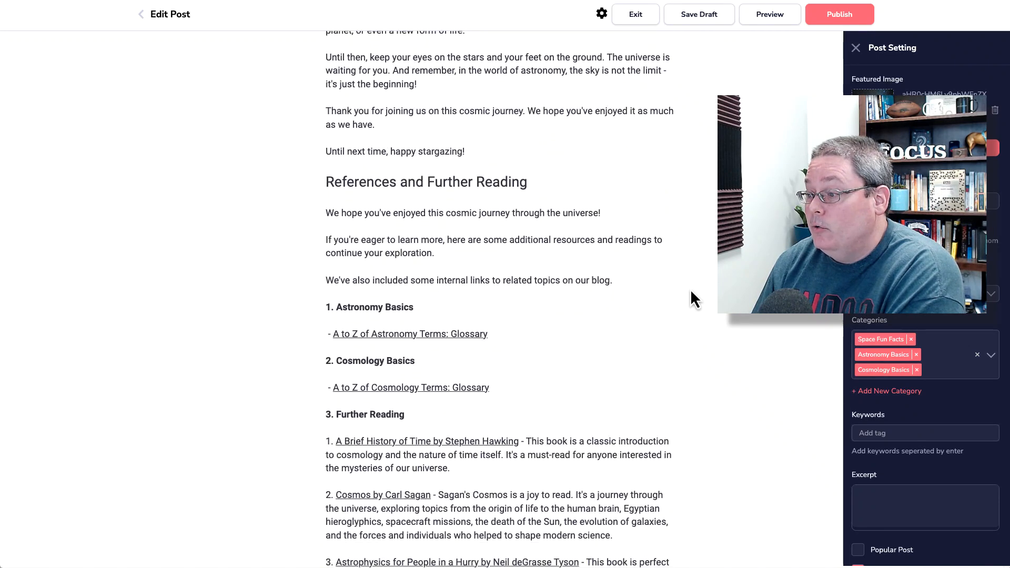
scroll(691, 292, "down", 2)
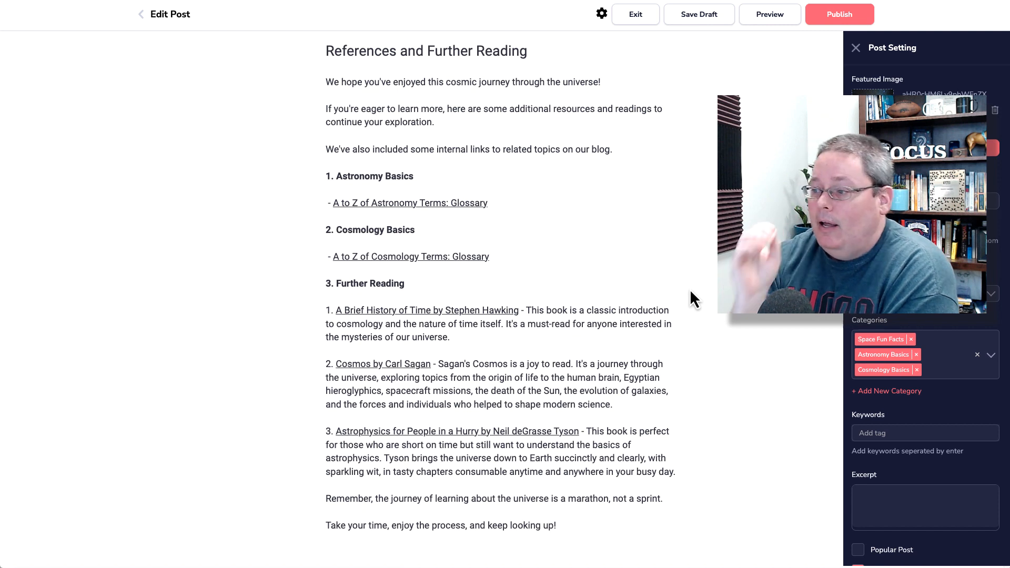
mouse_move(439, 207)
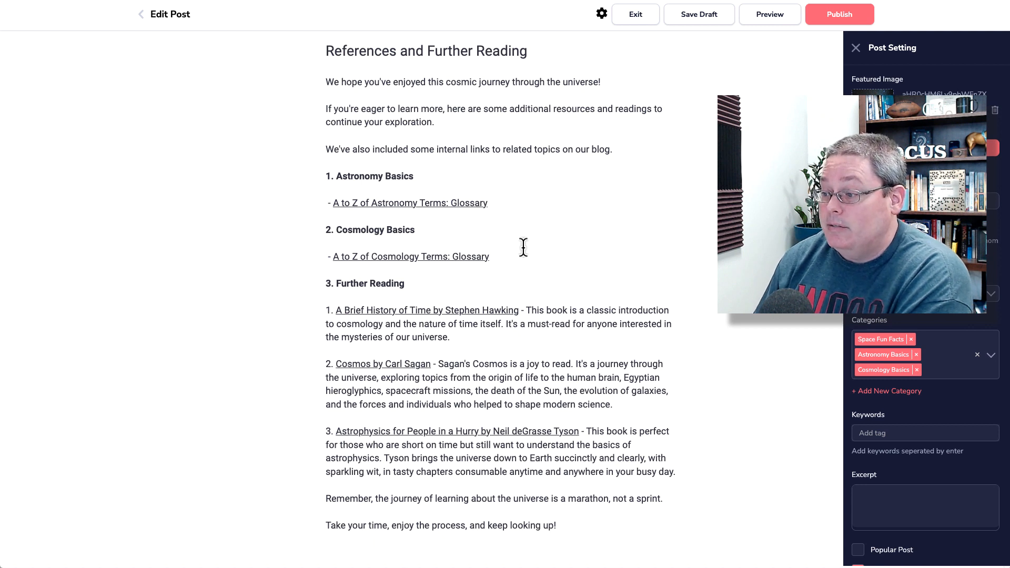
mouse_move(458, 311)
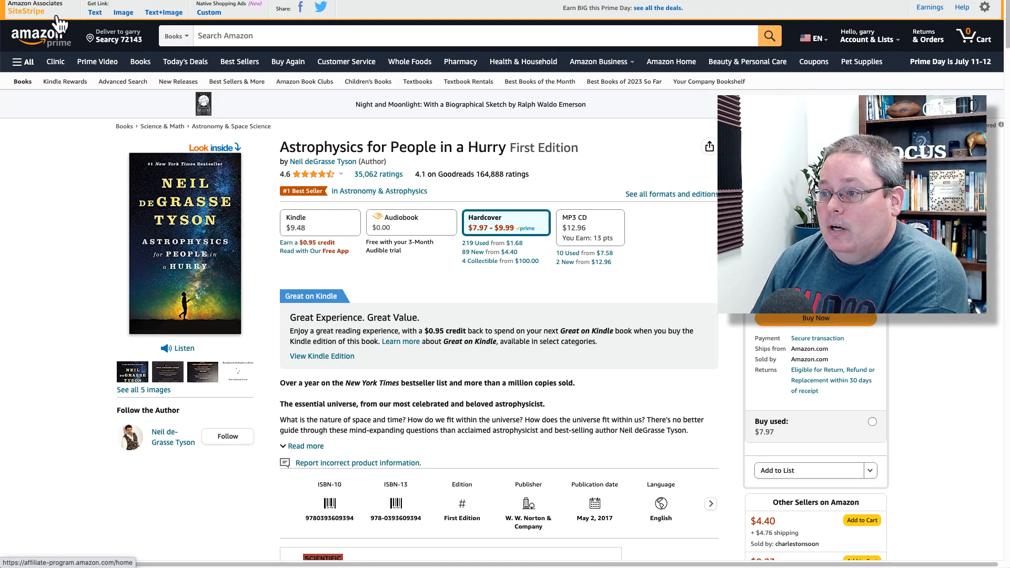
- On the Amazon page for Astrophysics for People in a Hurry, generate a short affiliate text link with the Universe Unriddled tracking ID and copy it
left_click(175, 52)
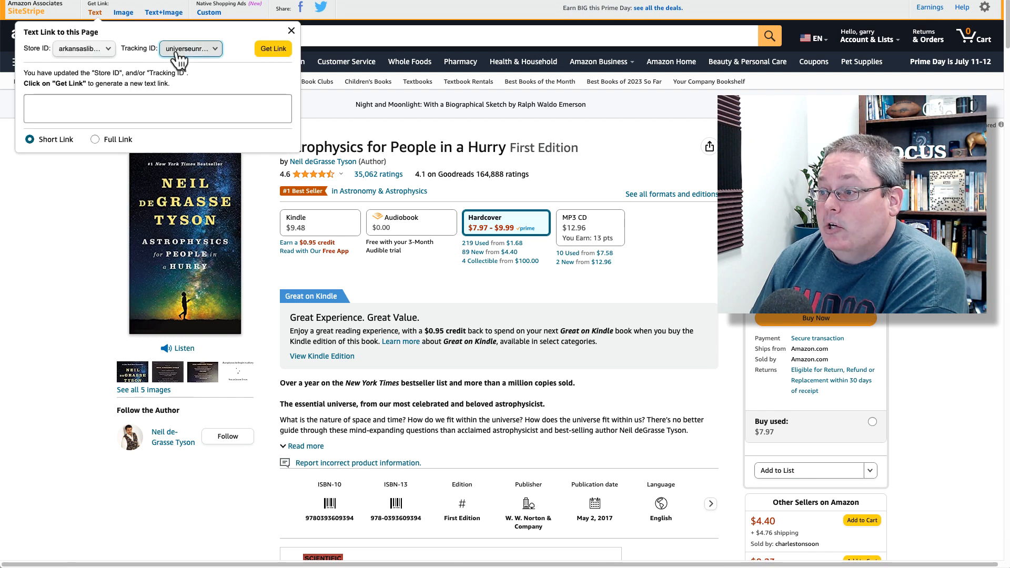
left_click(274, 49)
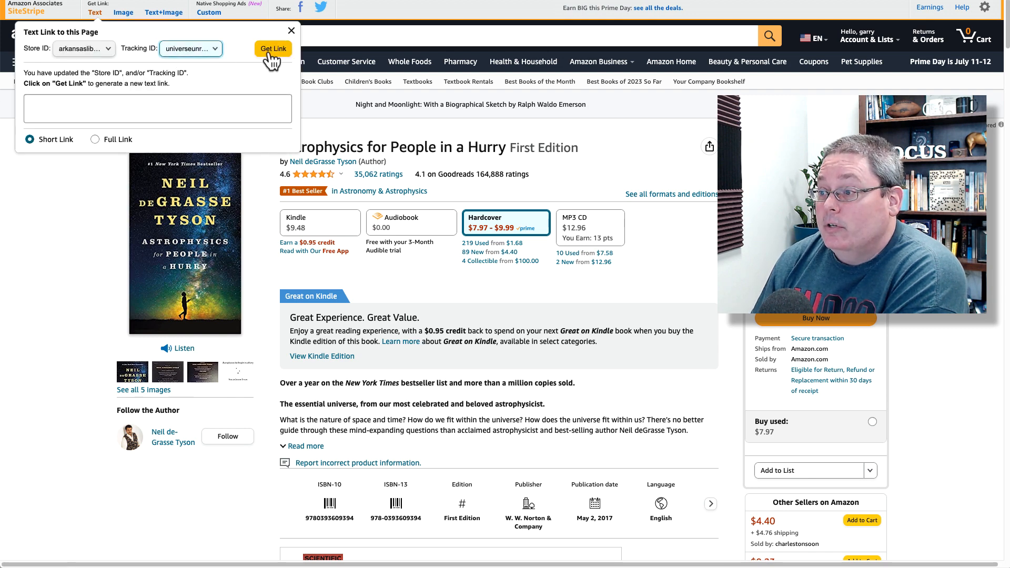
right_click(73, 113)
left_click(71, 108)
right_click(73, 106)
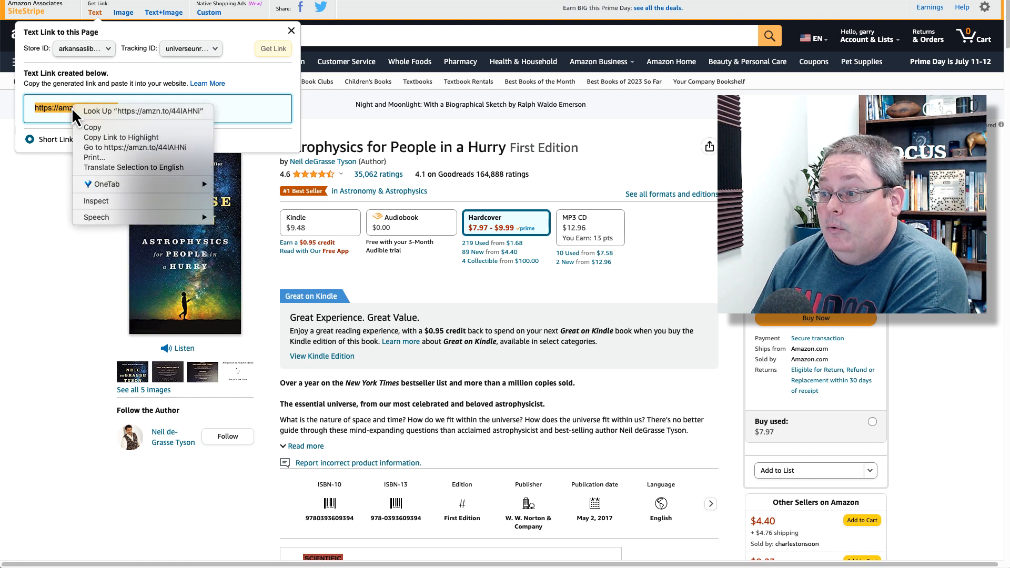
left_click(92, 127)
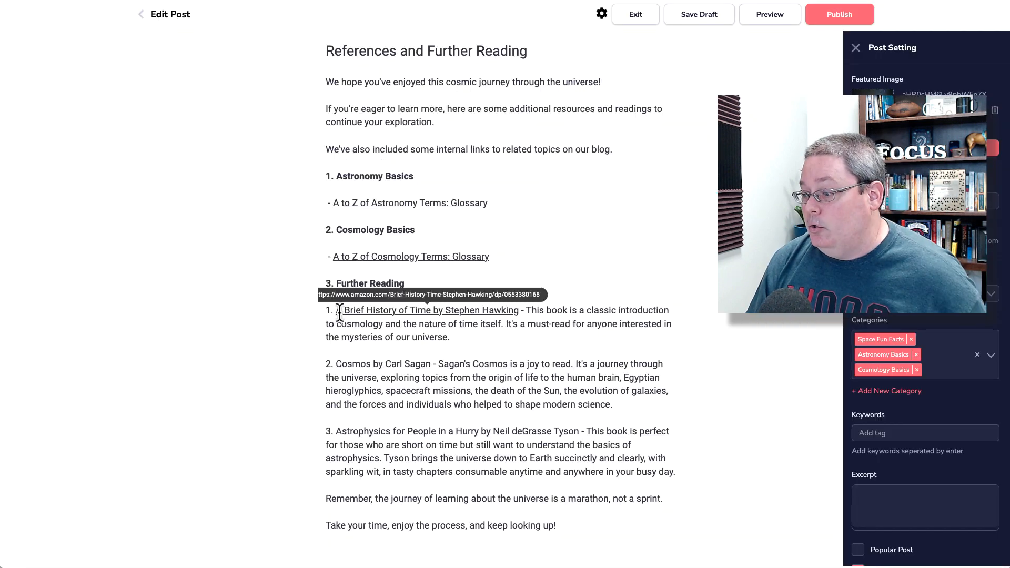
- Link the Astrophysics for People in a Hurry entry in the blog draft to the copied Amazon affiliate URL, opening in a new tab
left_click_drag(337, 432, 575, 435)
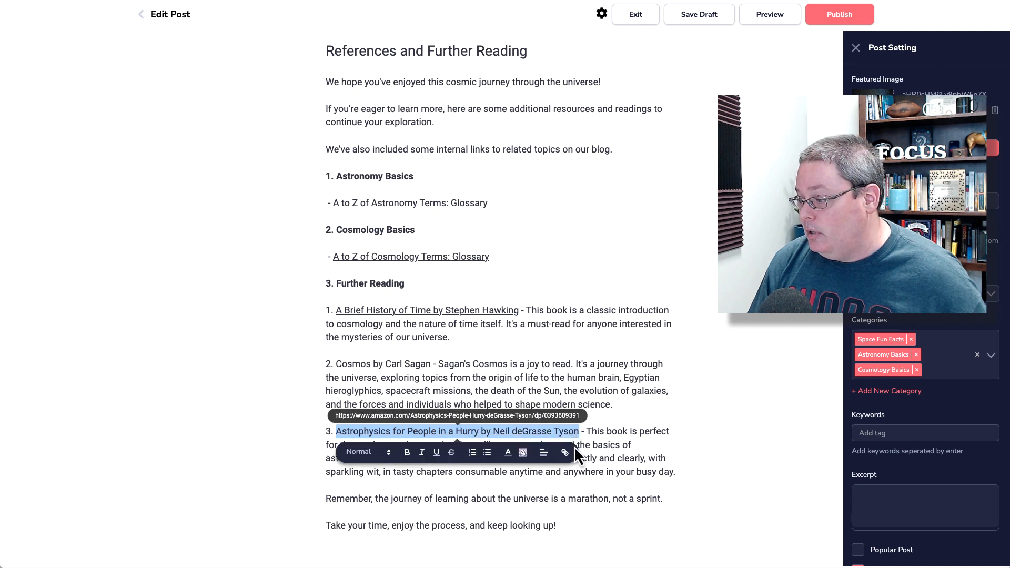
left_click(571, 452)
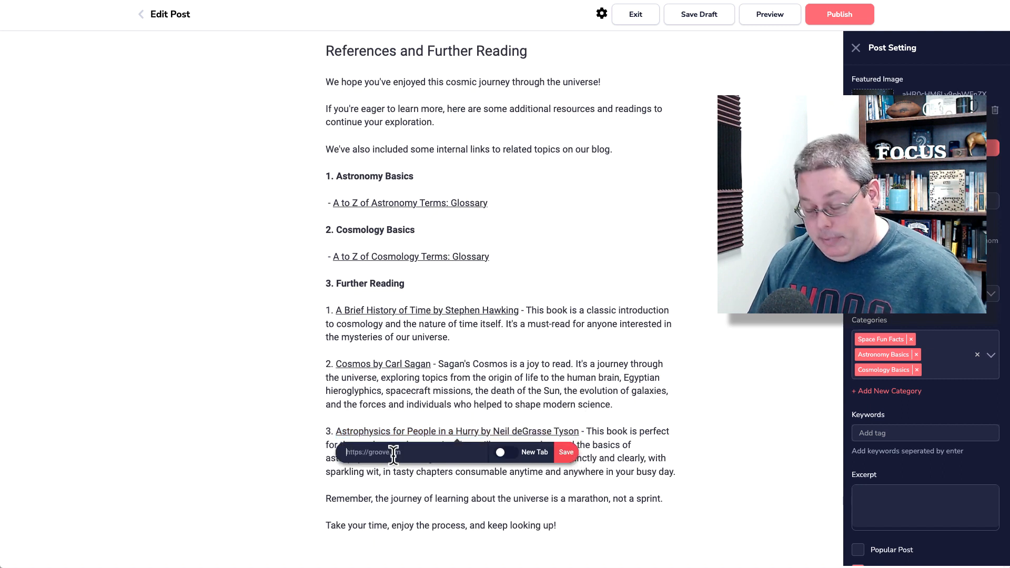
key("ctrl+v")
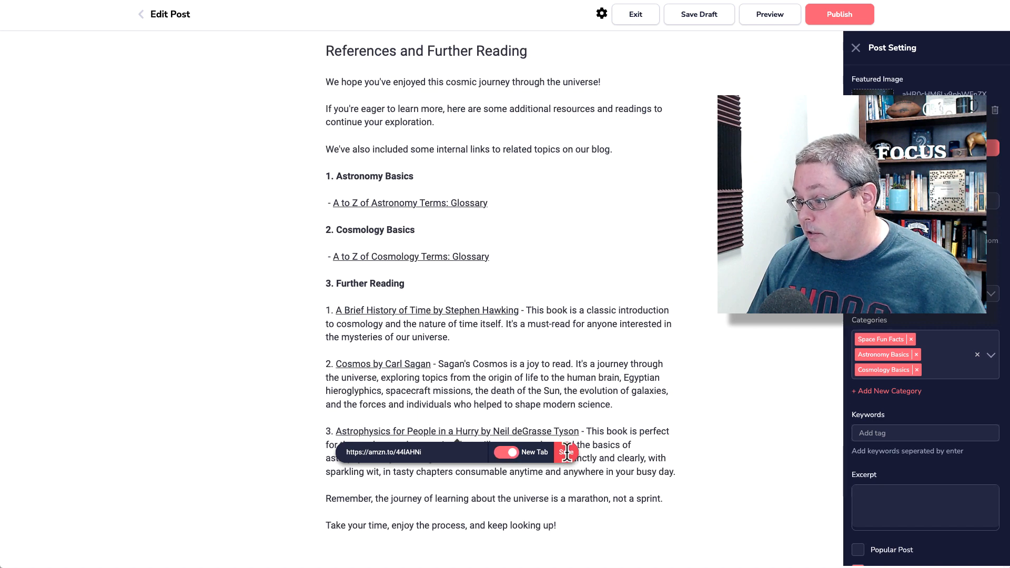
left_click(568, 454)
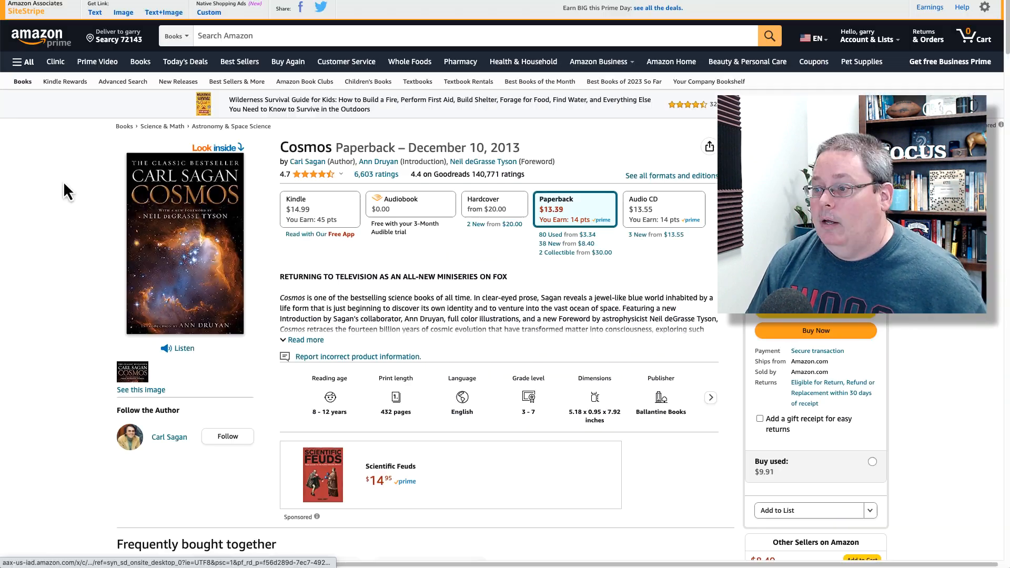
- Generate a short Amazon text link for Cosmos with the Universe Unriddled tracking ID and apply it to the draft's Cosmos entry, opening in a new tab
left_click(92, 19)
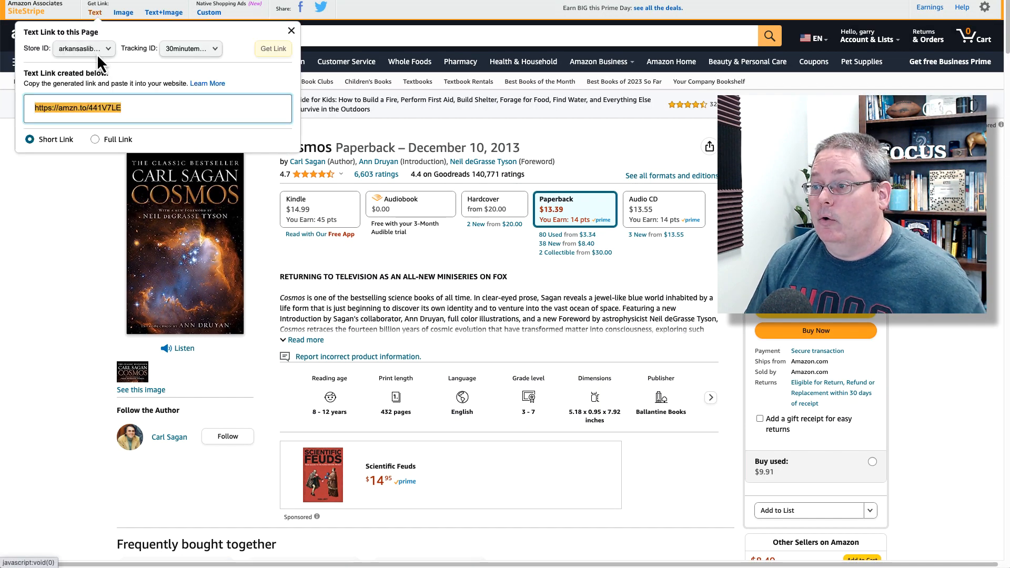
left_click(210, 48)
left_click(221, 162)
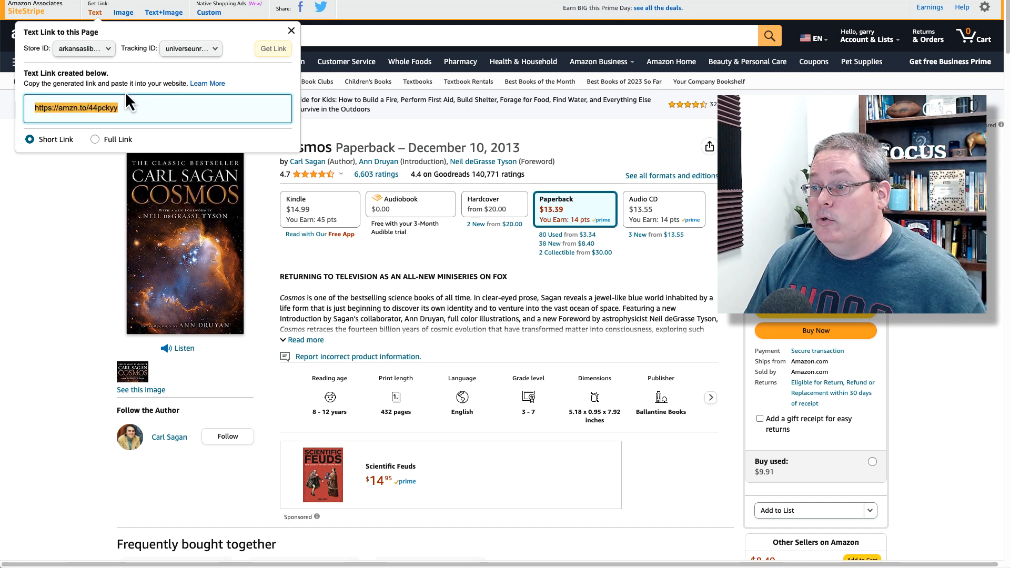
right_click(99, 108)
left_click(120, 127)
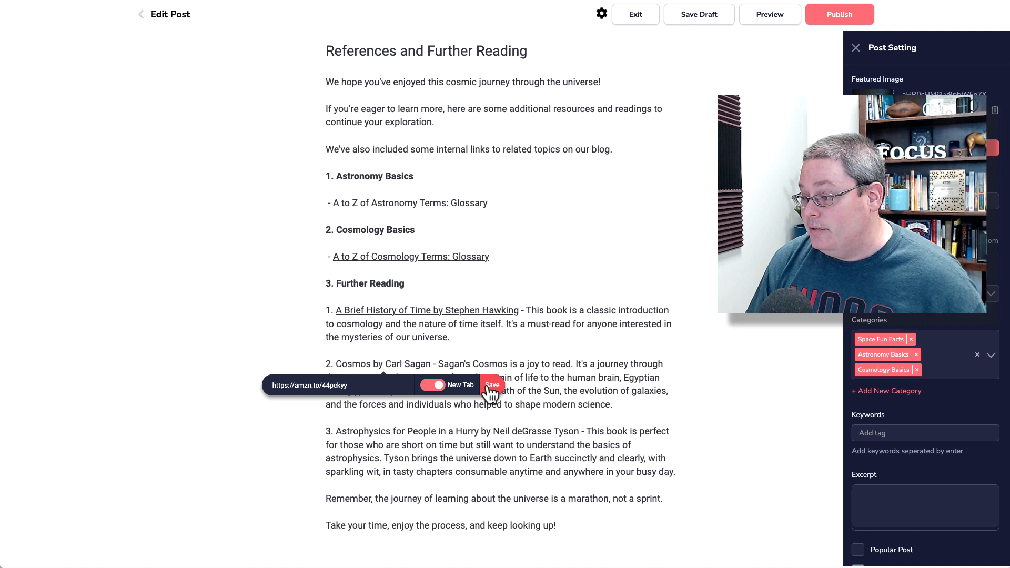
left_click(491, 387)
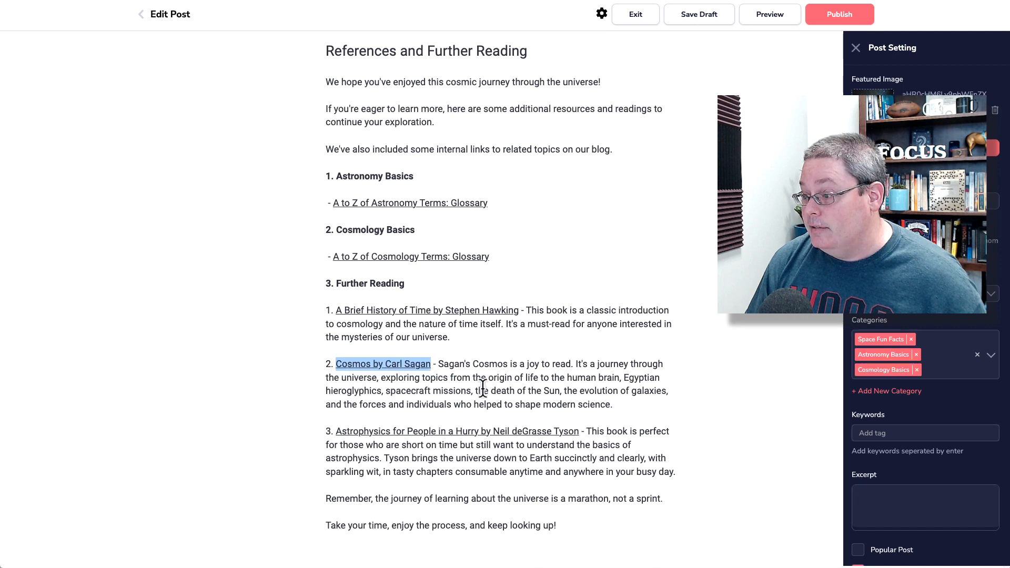
- On the Amazon page for A Brief History of Time, generate a short affiliate text link with the Universe Unriddled tracking ID and copy it
left_click(95, 12)
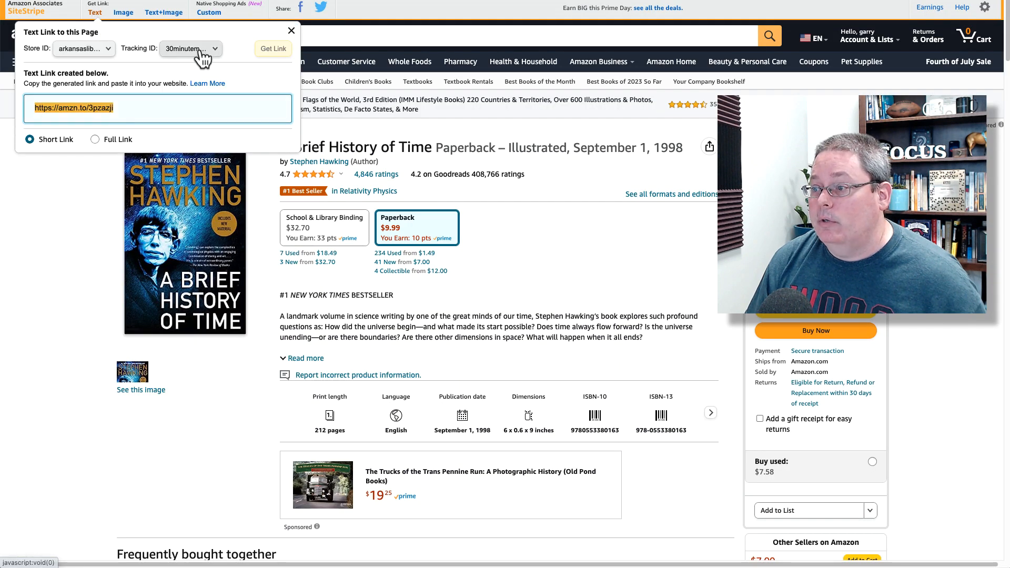
left_click(202, 48)
left_click(200, 51)
left_click(272, 48)
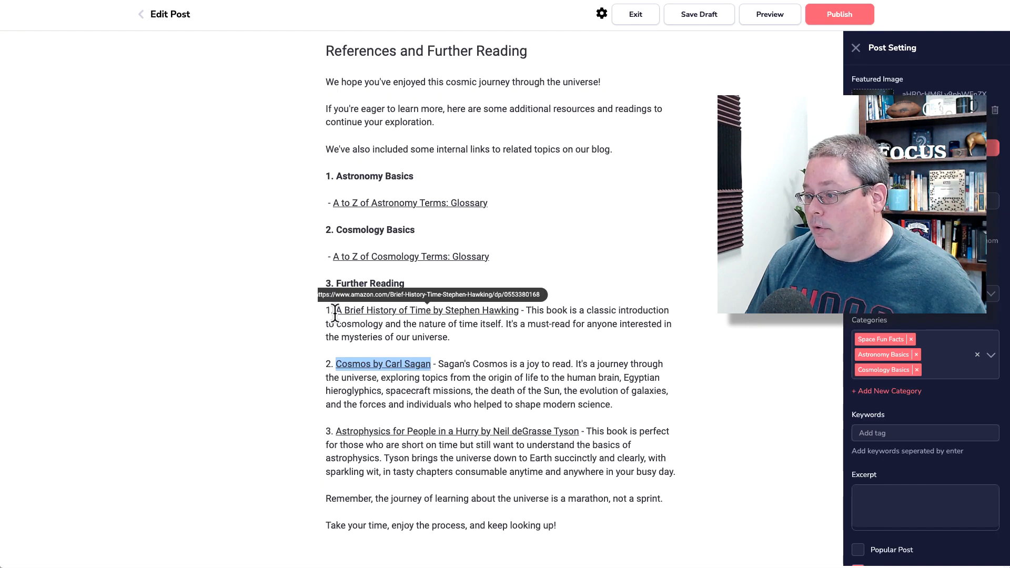
- Link the draft's A Brief History of Time entry to the copied affiliate URL, opening in a new tab, and save the draft
left_click_drag(337, 310, 519, 307)
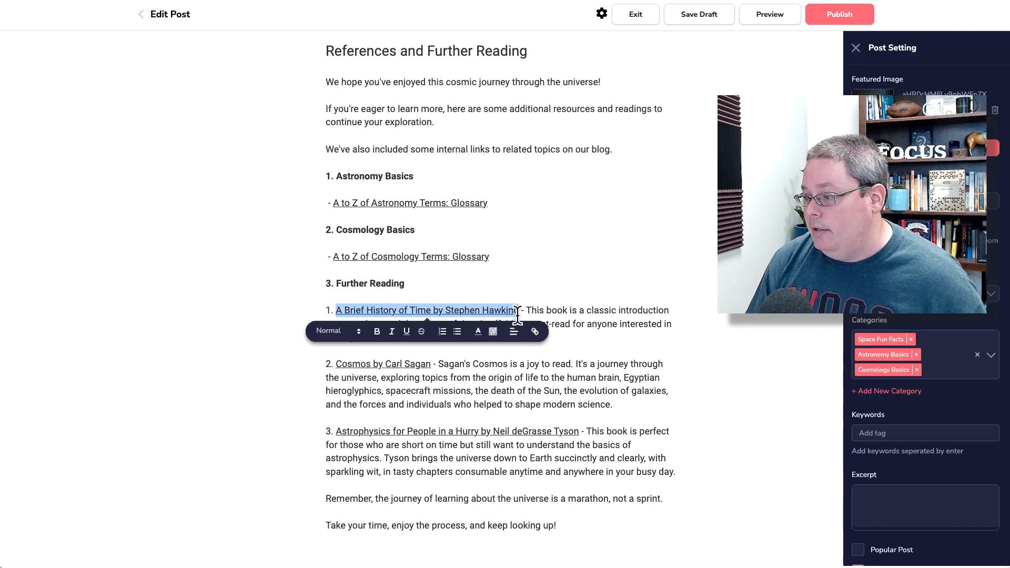
left_click(535, 332)
key("ctrl+v")
left_click(470, 332)
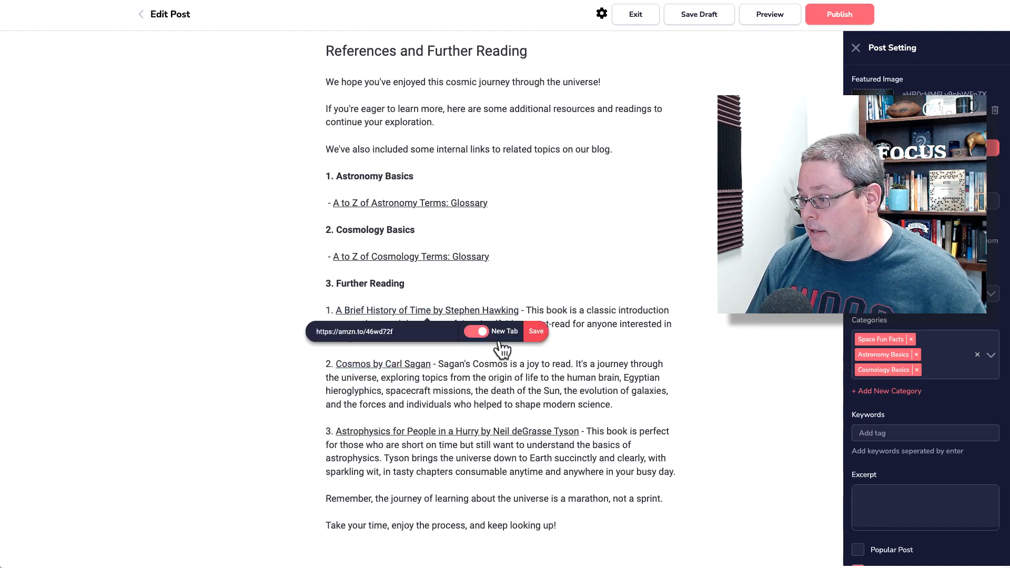
left_click(536, 332)
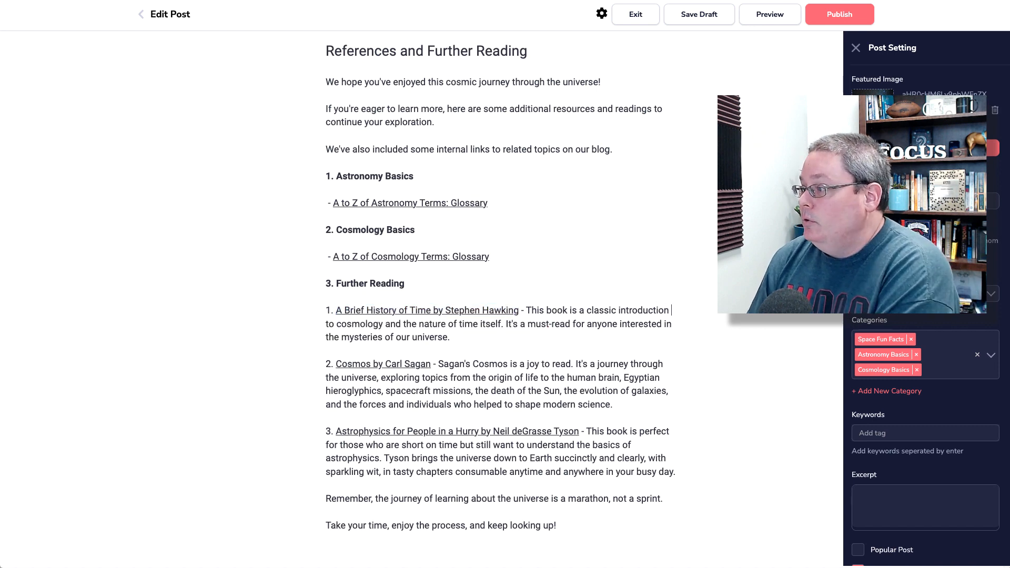
left_click(700, 19)
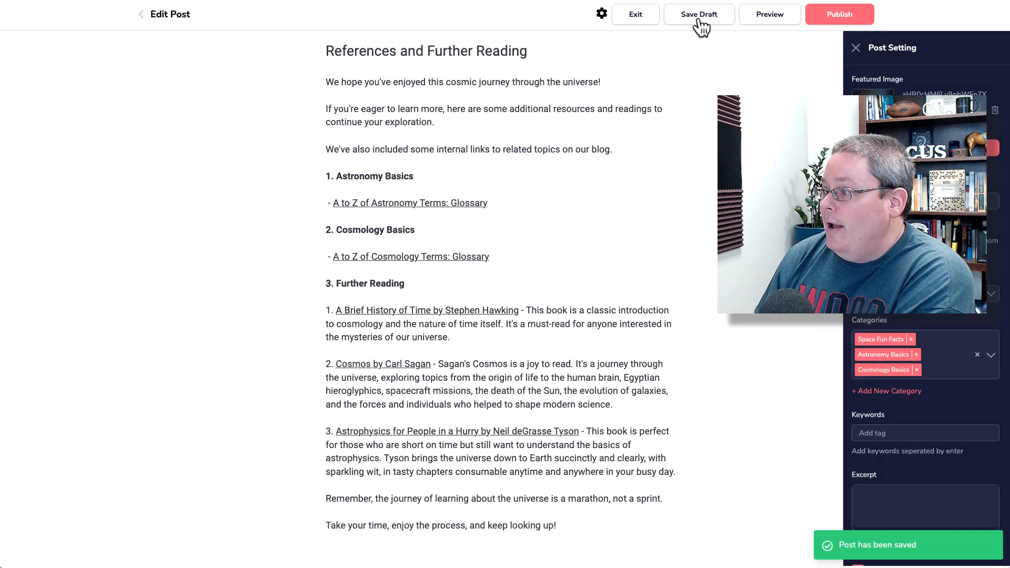
- Compare the draft's Astronomy Basics and Cosmology Basics references with the ChatGPT prompt and answer requesting real universeunriddled.com links
left_click_drag(323, 177, 429, 176)
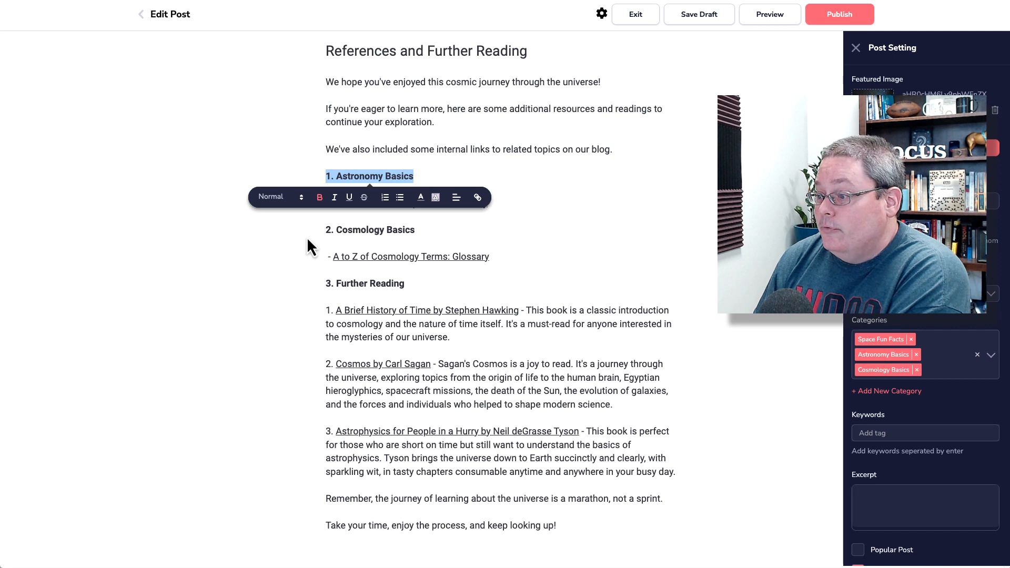
left_click_drag(307, 237, 514, 237)
left_click(570, 234)
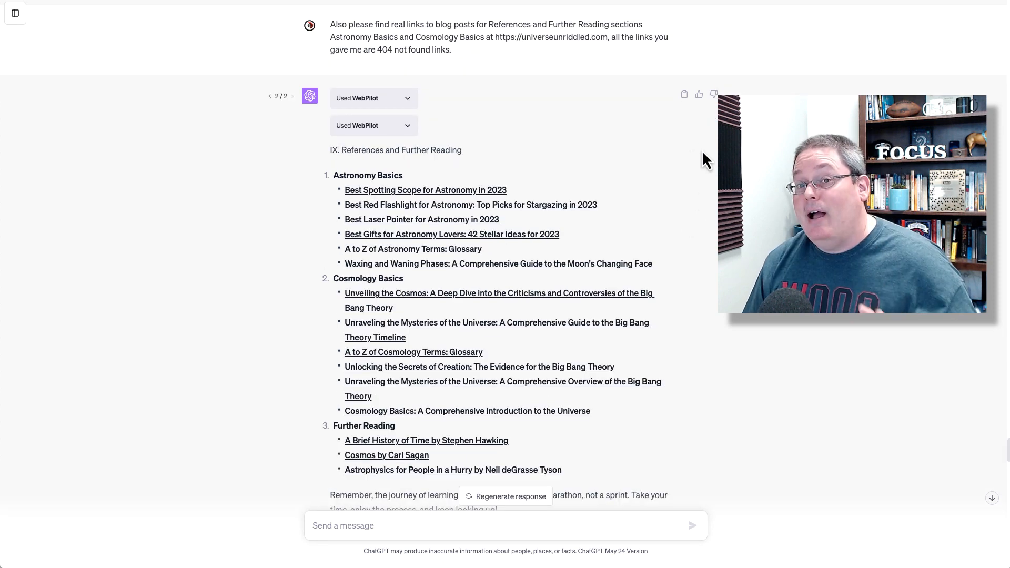
left_click_drag(459, 49, 327, 30)
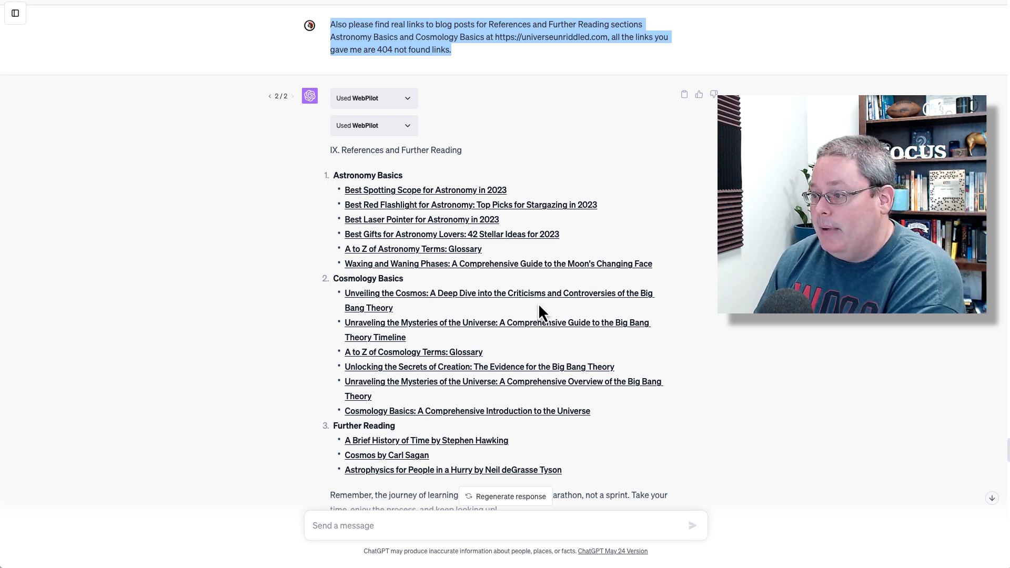
scroll(526, 297, "down", 1)
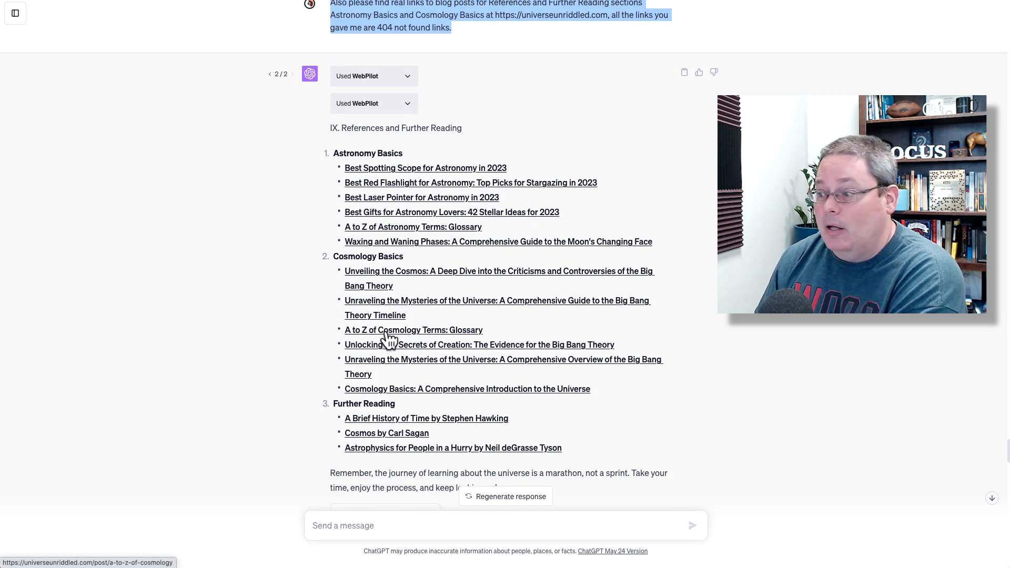
- Review the prompt asking for a Cosmology section and the heading of the first generated section X
scroll(779, 323, "down", 1)
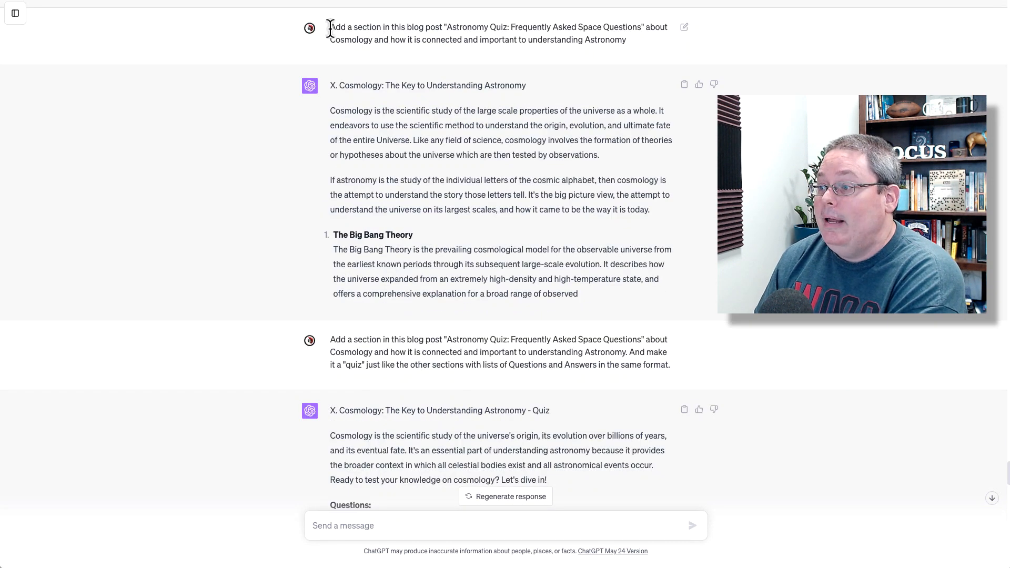
left_click_drag(330, 27, 637, 42)
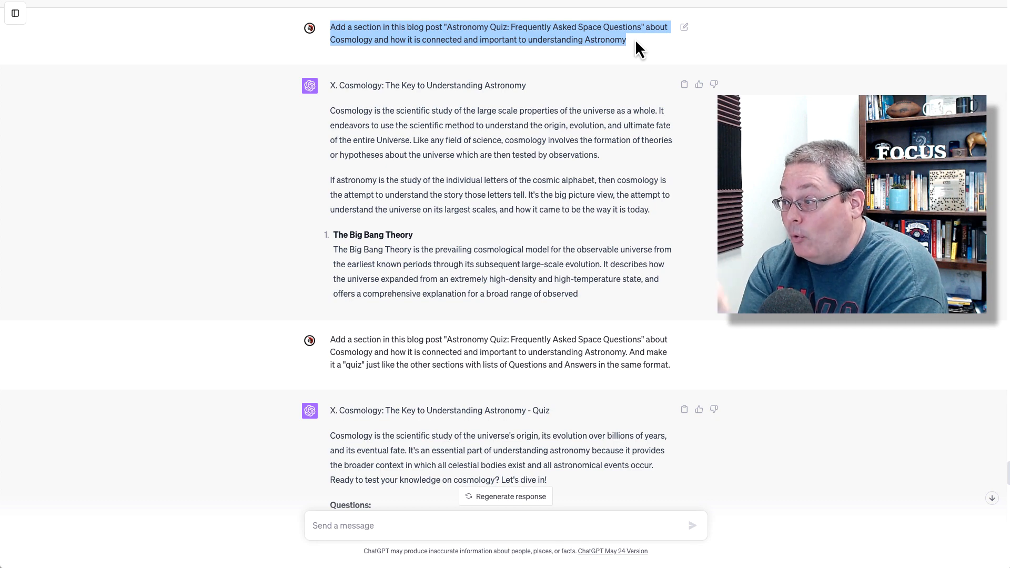
left_click(377, 88)
triple_click(378, 89)
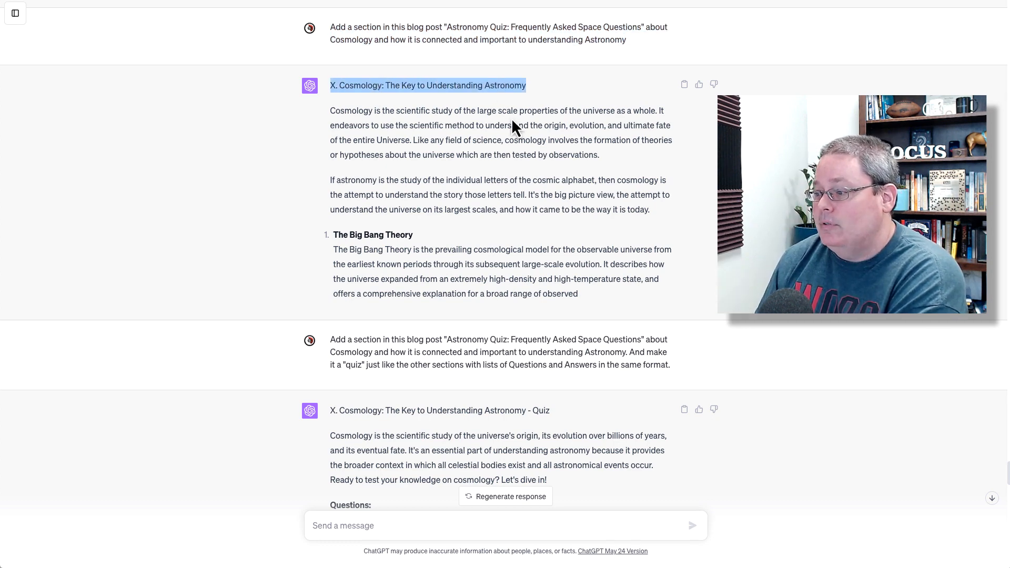
- Review the reworded Cosmology prompt asking for a quiz format, with its generated introduction, questions, and answers and explanations
scroll(500, 118, "down", 4)
scroll(490, 117, "down", 3)
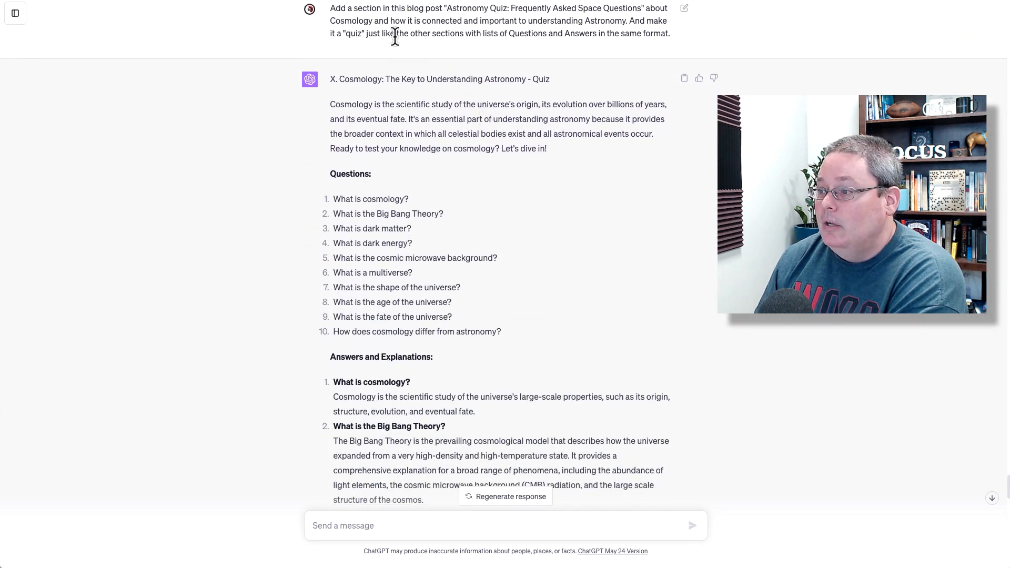
triple_click(395, 36)
left_click_drag(628, 21, 680, 40)
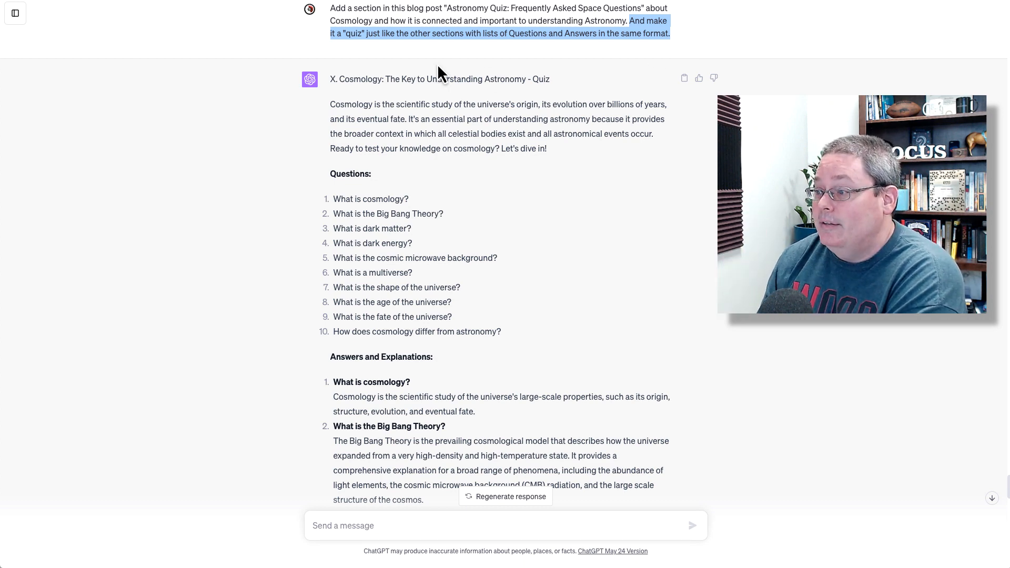
triple_click(426, 79)
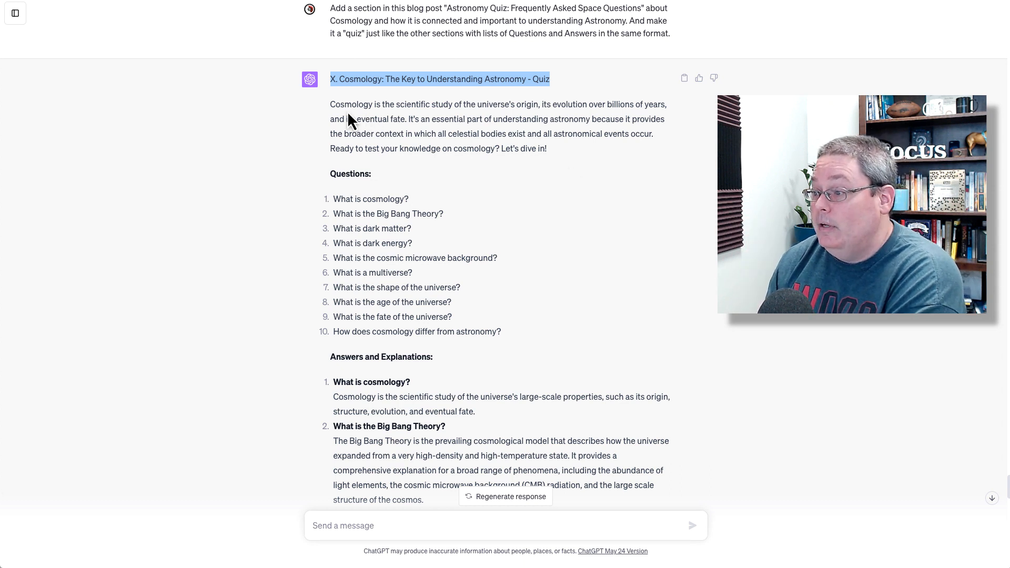
triple_click(519, 129)
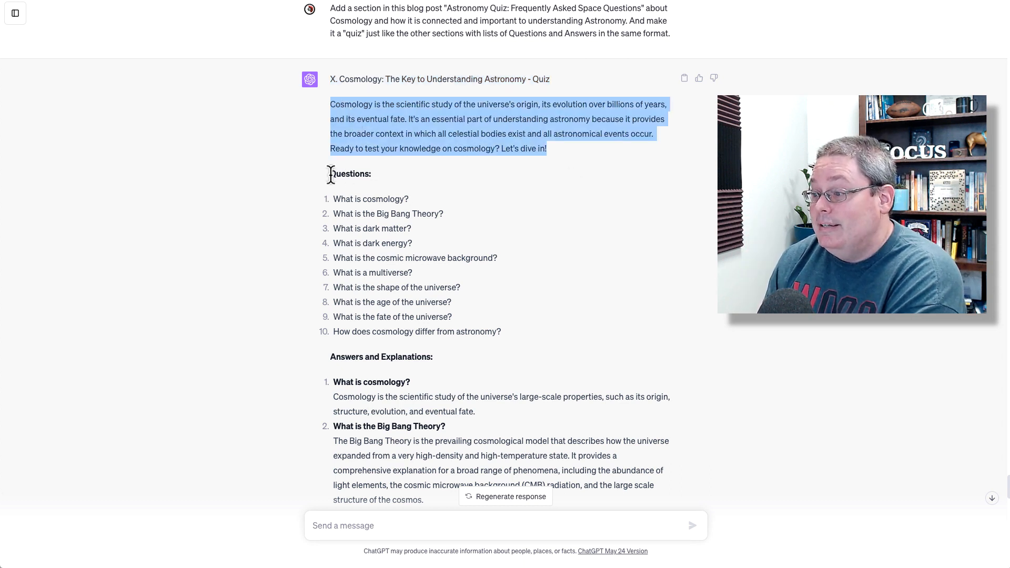
left_click_drag(331, 174, 505, 327)
scroll(576, 258, "down", 3)
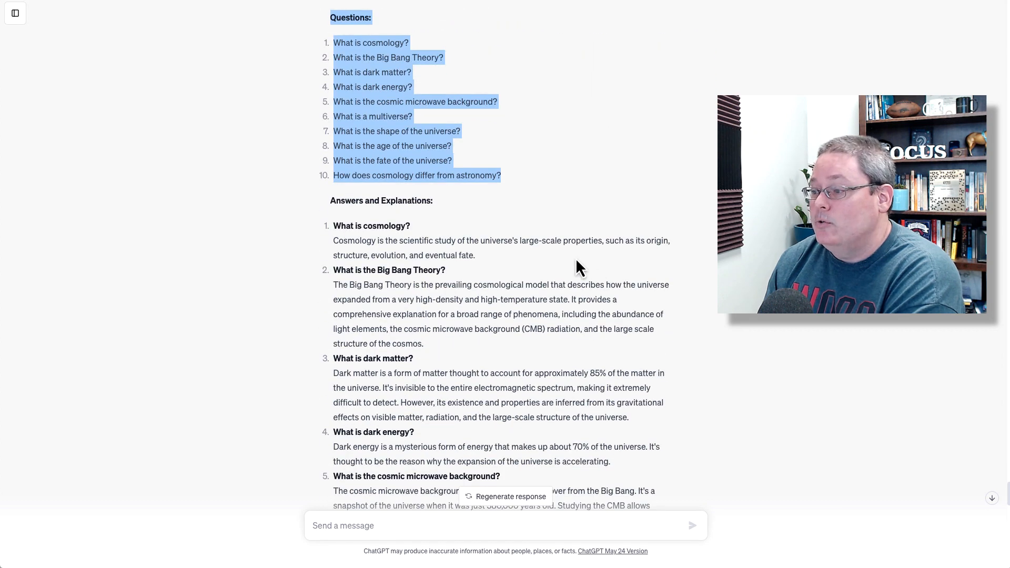
scroll(575, 258, "down", 3)
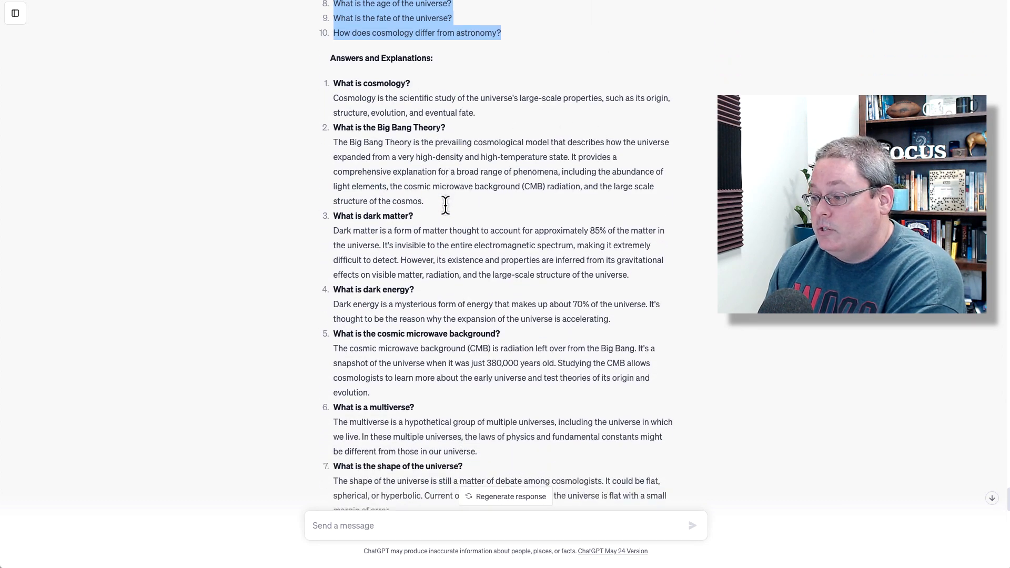
scroll(445, 205, "down", 8)
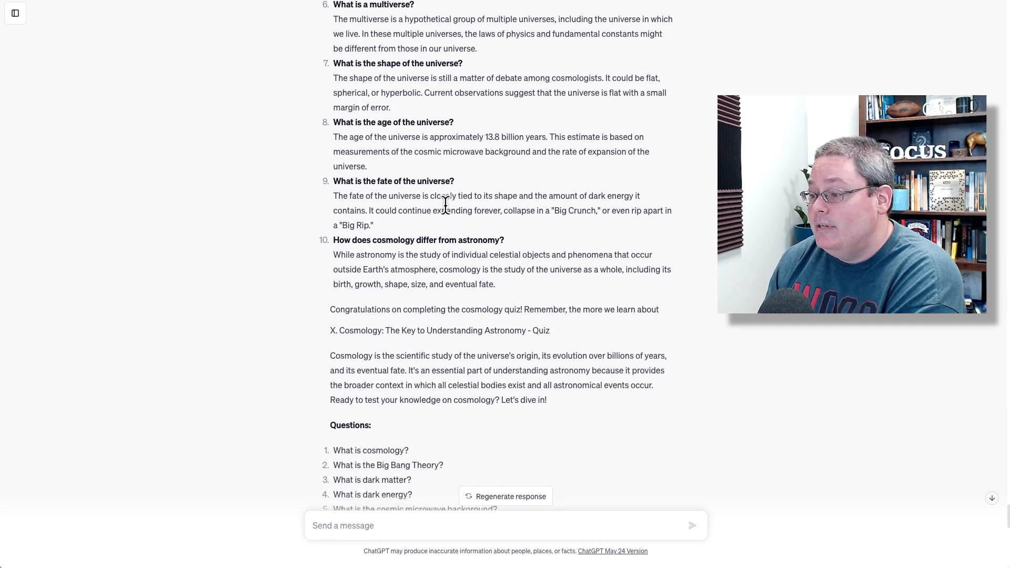
scroll(446, 205, "down", 2)
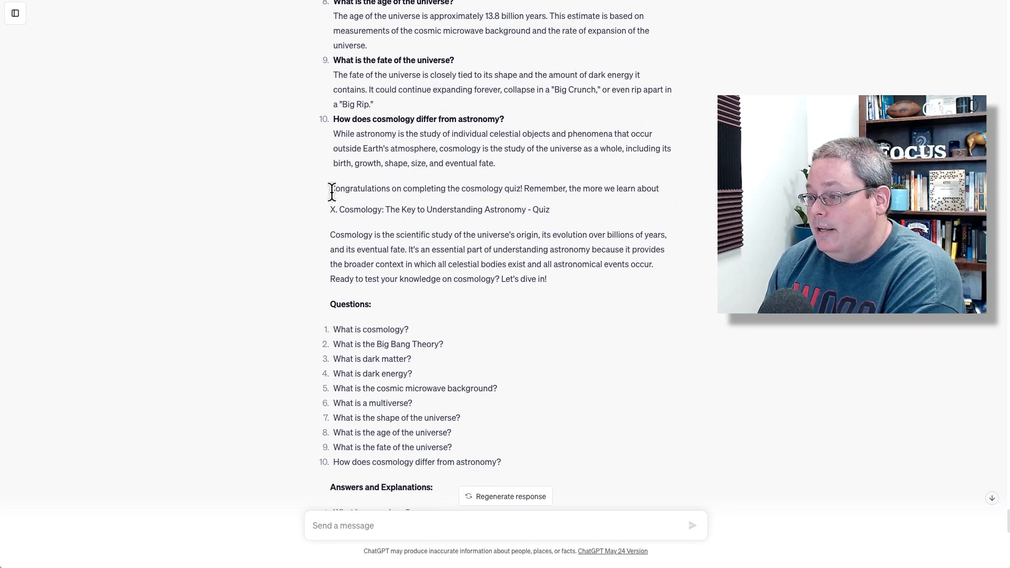
- Examine the cut-off congratulations sentence ending the cosmology quiz and the duplicate section X that follows it
left_click_drag(331, 192, 668, 190)
scroll(404, 128, "down", 1)
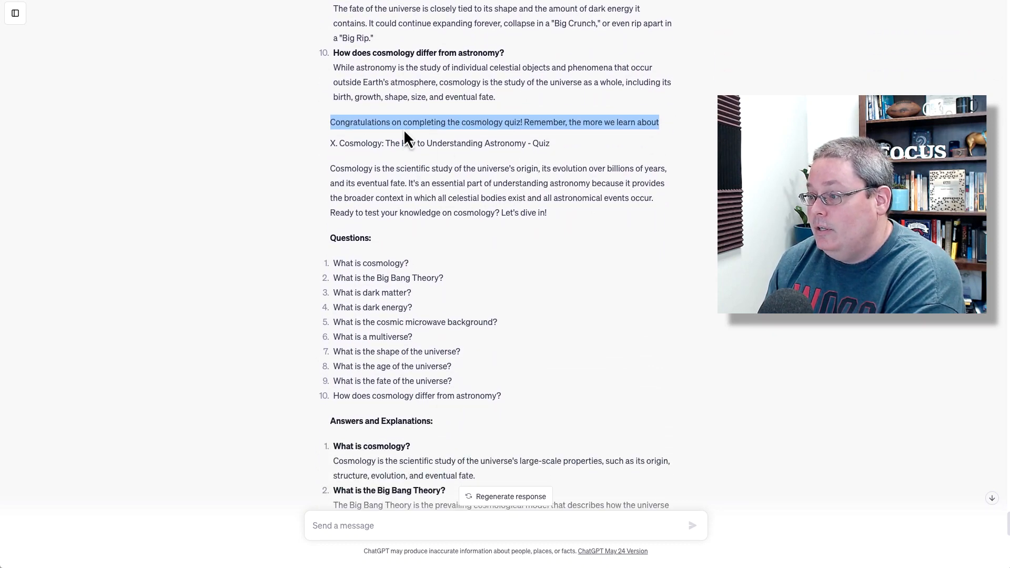
left_click_drag(328, 148, 589, 185)
scroll(530, 215, "down", 6)
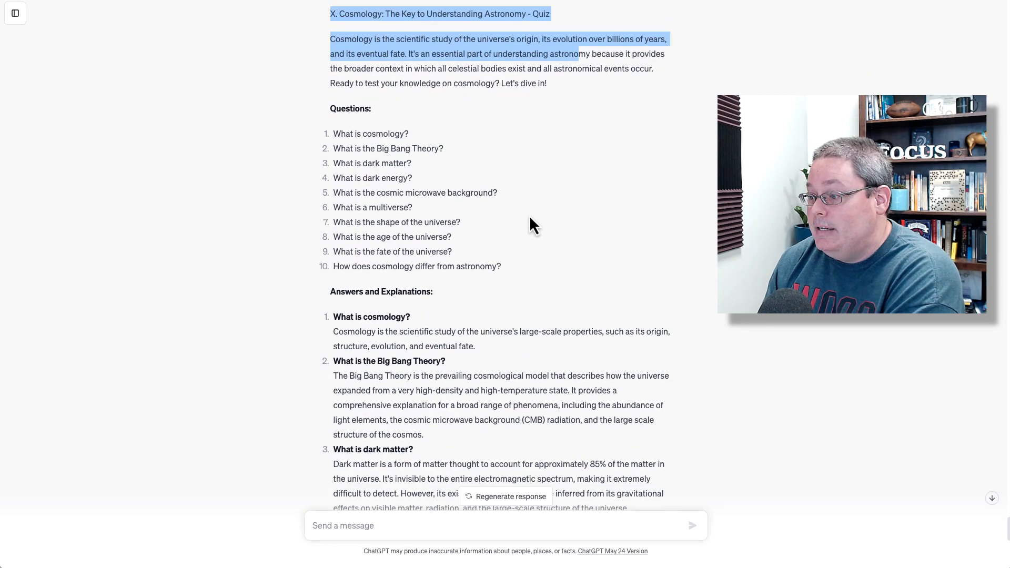
- Review the follow-up prompt asking ChatGPT to finish the congratulations sentence and end the Cosmology quiz section
scroll(531, 213, "down", 9)
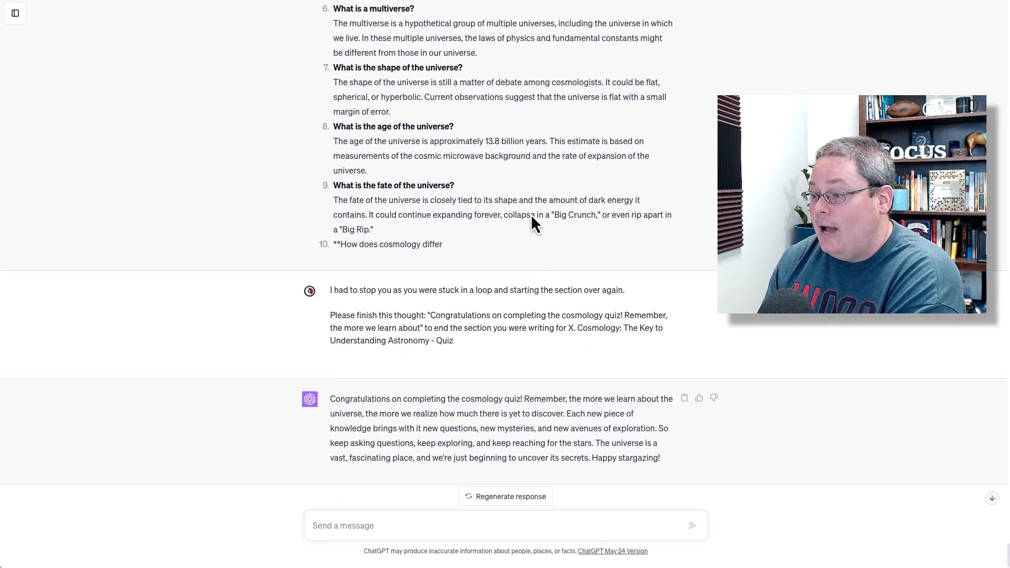
left_click_drag(346, 273, 541, 284)
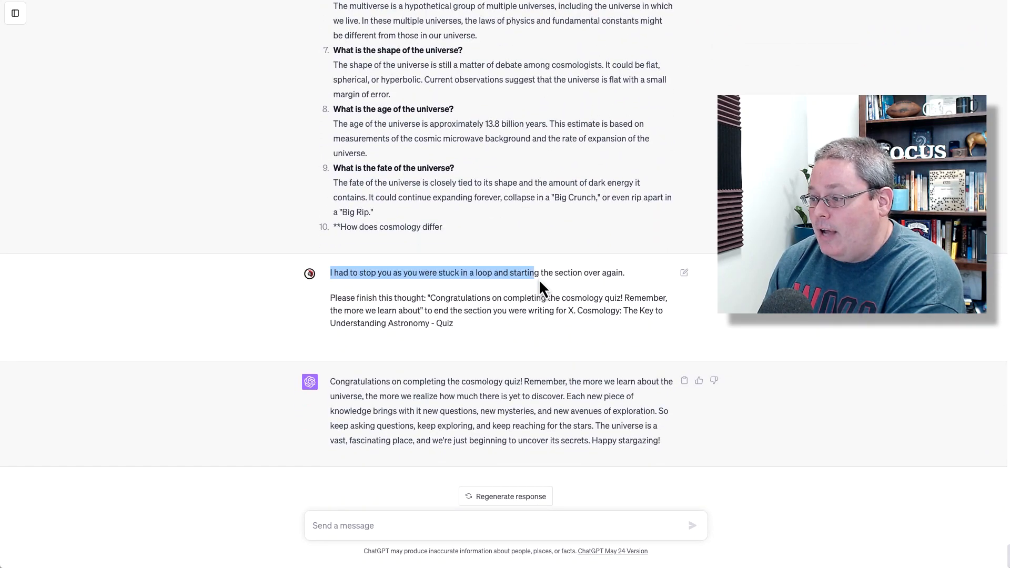
left_click_drag(623, 276, 640, 276)
left_click_drag(516, 321, 324, 303)
mouse_move(430, 299)
left_mouse_down()
mouse_move(453, 307)
mouse_move(425, 308)
left_mouse_up()
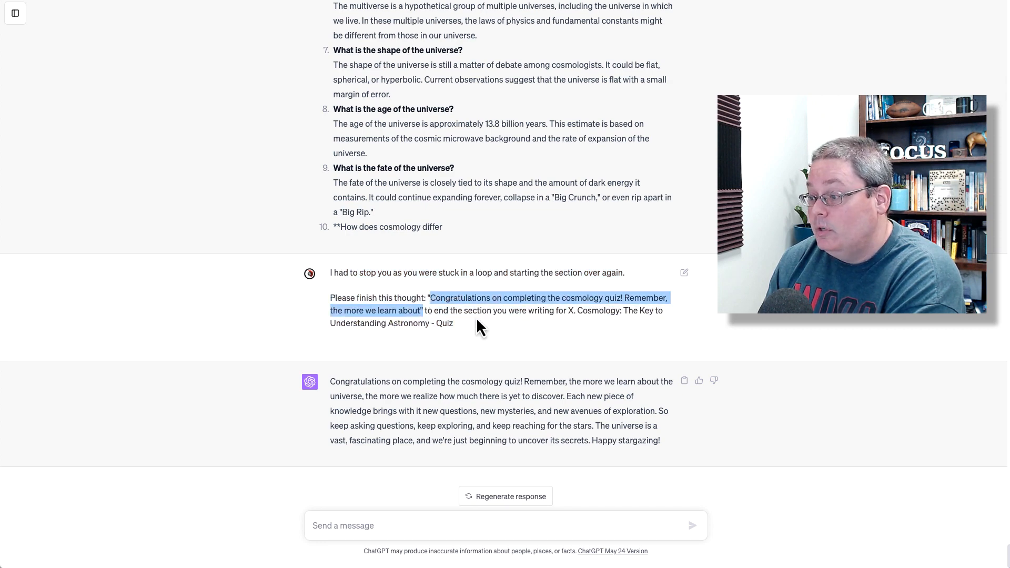
scroll(477, 316, "up", 8)
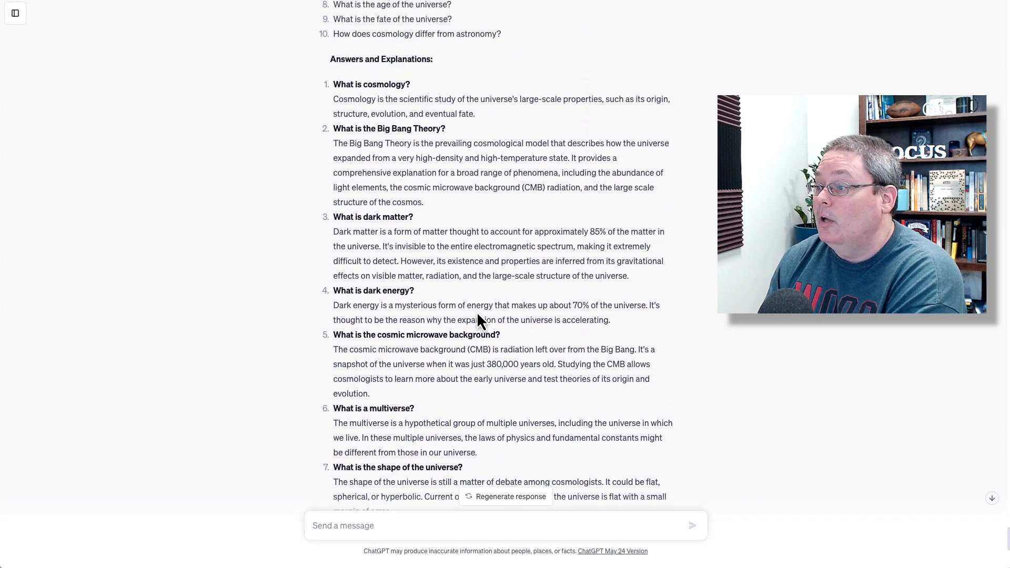
- Compare the cut-off congratulations sentence in the looping cosmology response with ChatGPT's completed ending paragraph
scroll(476, 316, "up", 6)
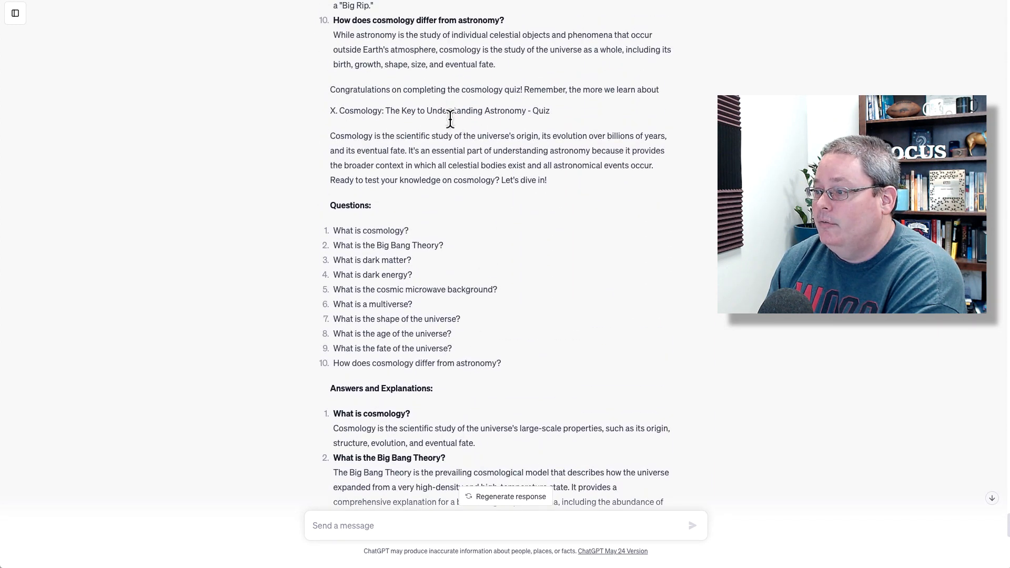
triple_click(435, 90)
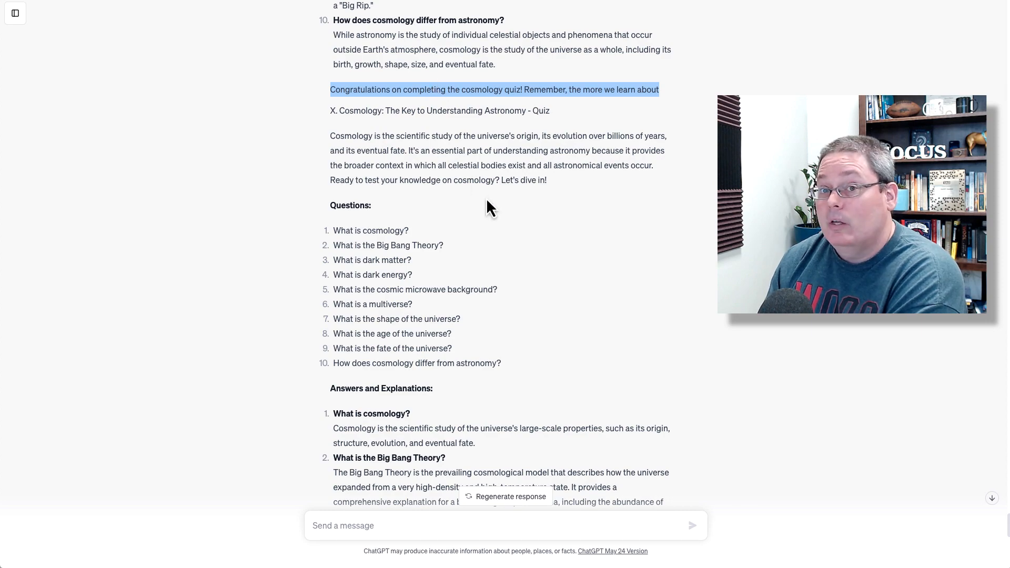
scroll(487, 198, "down", 14)
scroll(486, 198, "down", 1)
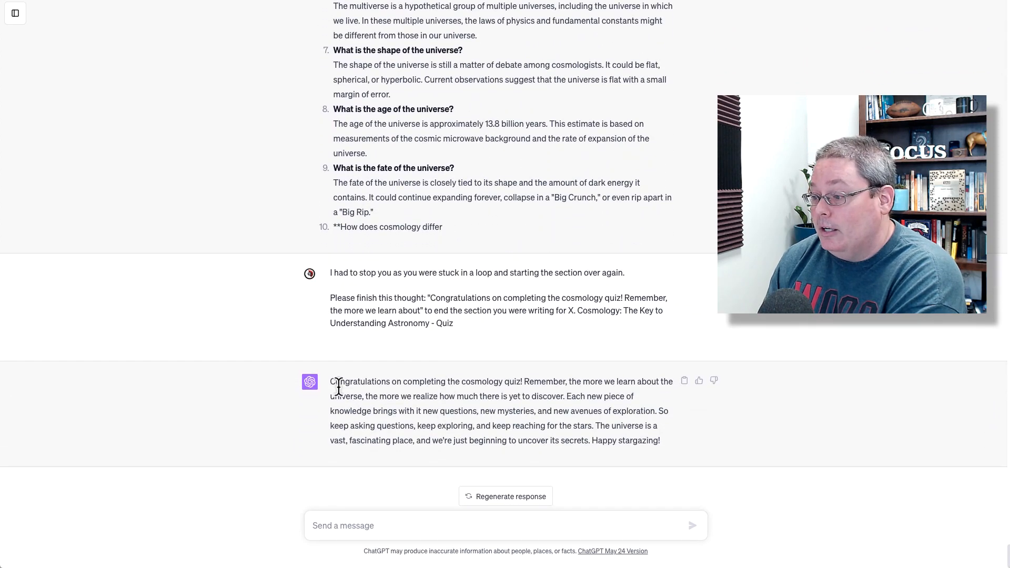
- Review the full cosmology quiz response, from its introduction and questions to the point where the duplicate section starts
scroll(541, 338, "up", 20)
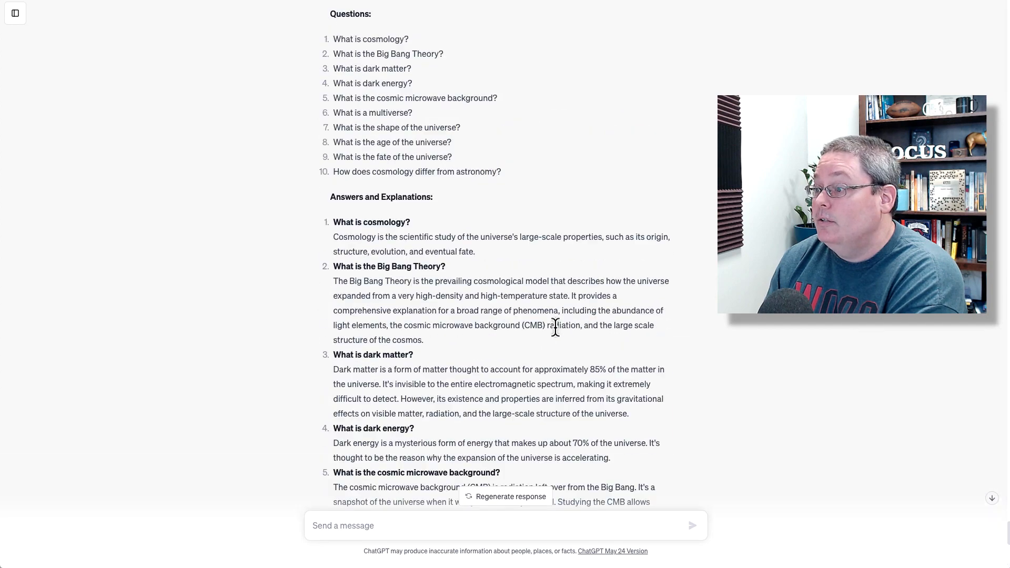
scroll(586, 304, "up", 7)
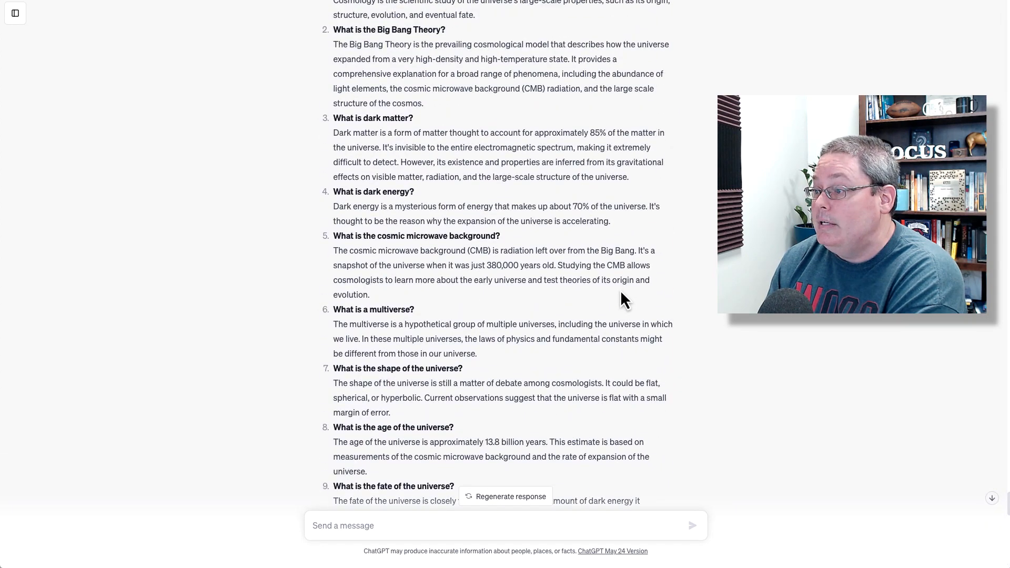
scroll(640, 294, "up", 4)
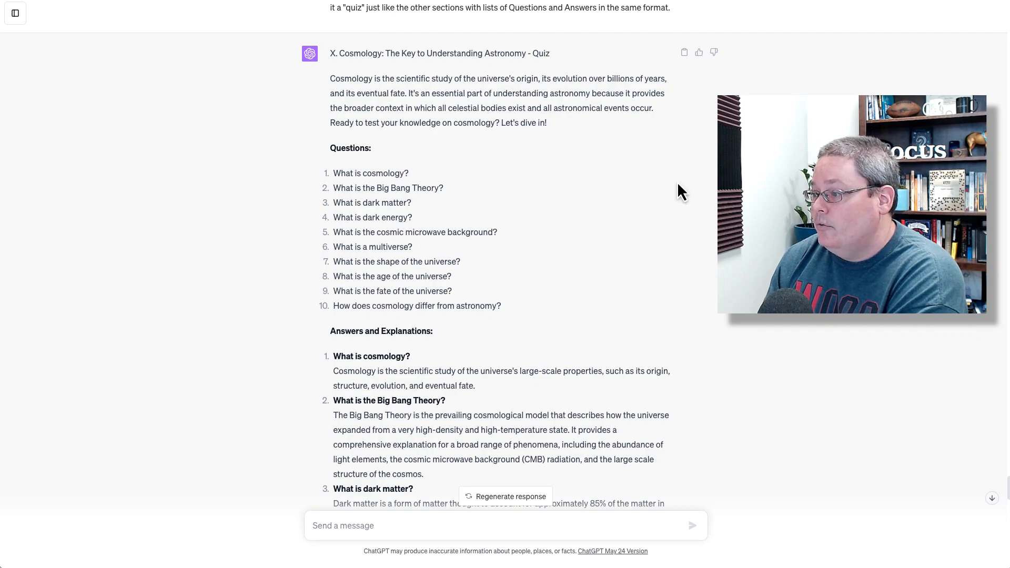
scroll(600, 228, "down", 20)
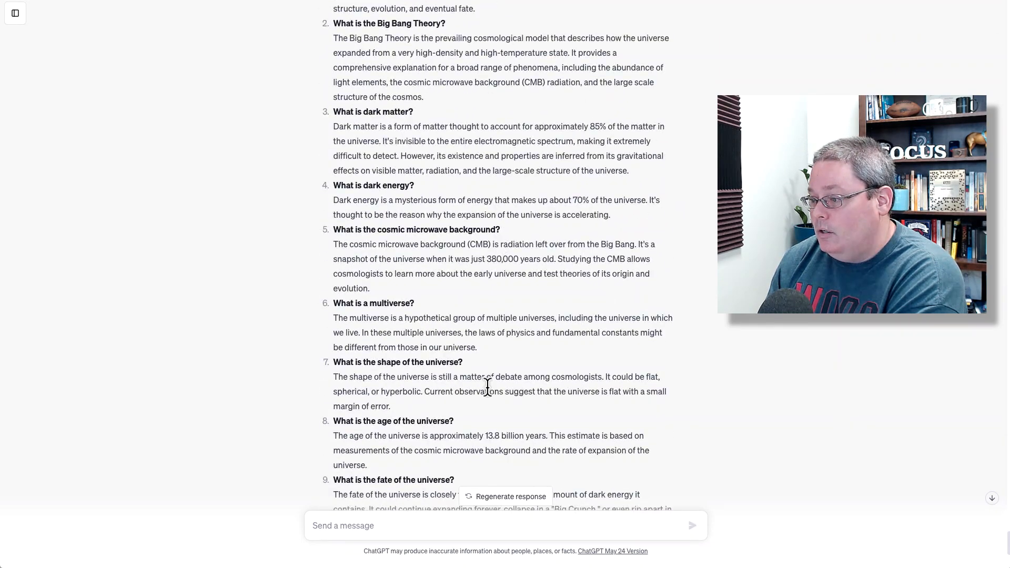
scroll(647, 304, "down", 12)
scroll(684, 216, "up", 9)
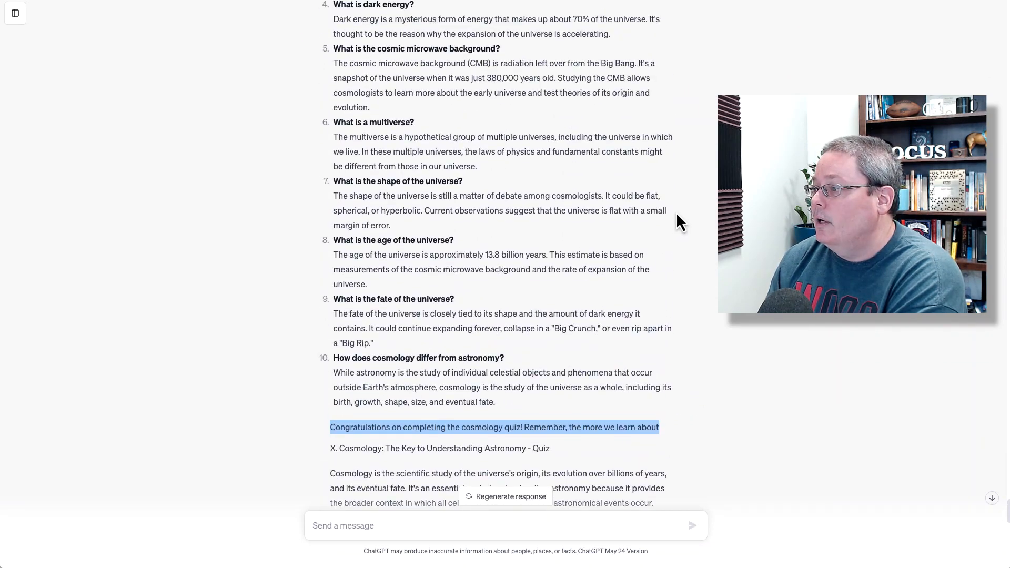
- Copy the ChatGPT cosmology quiz response and insert it in the blog post editor on a new line above the Conclusion heading
scroll(677, 221, "up", 7)
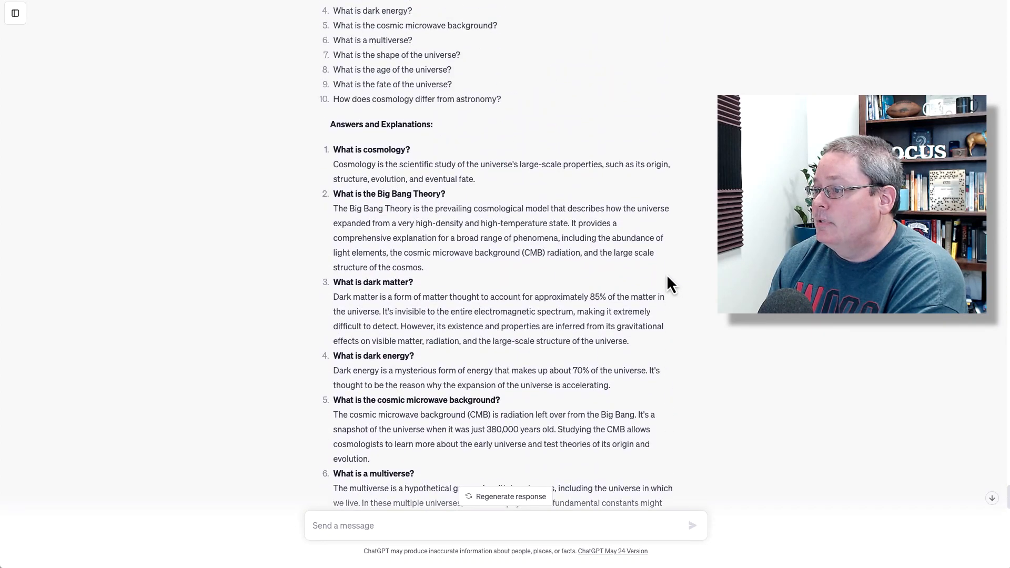
scroll(669, 284, "up", 4)
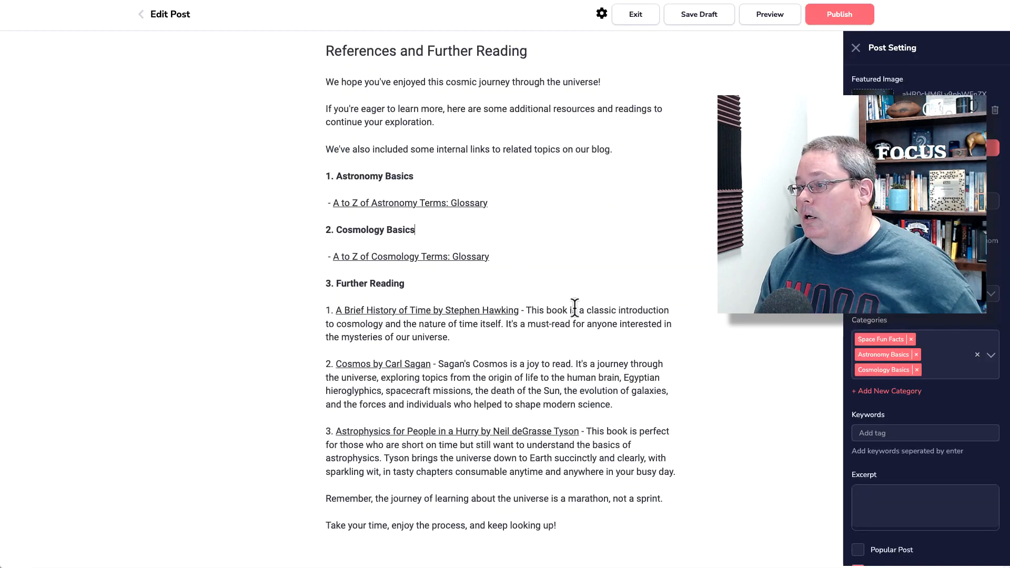
scroll(575, 308, "up", 14)
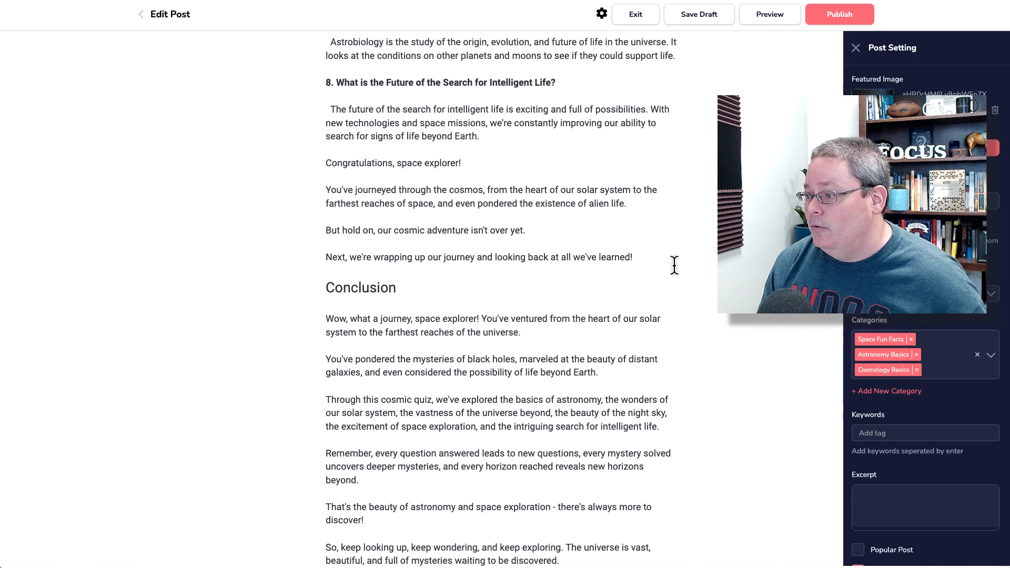
left_click(641, 258)
key("Return")
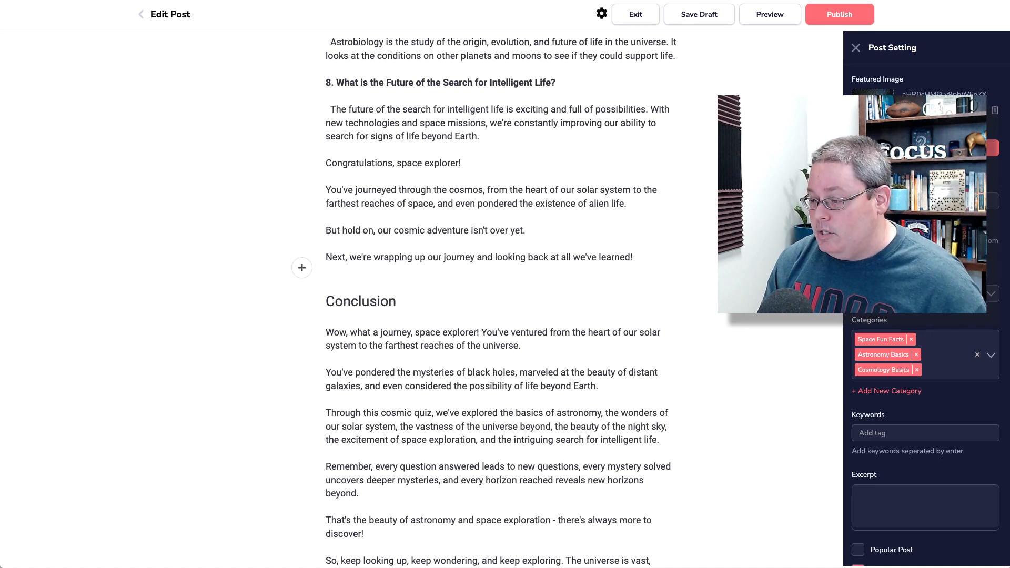
scroll(476, 293, "up", 10)
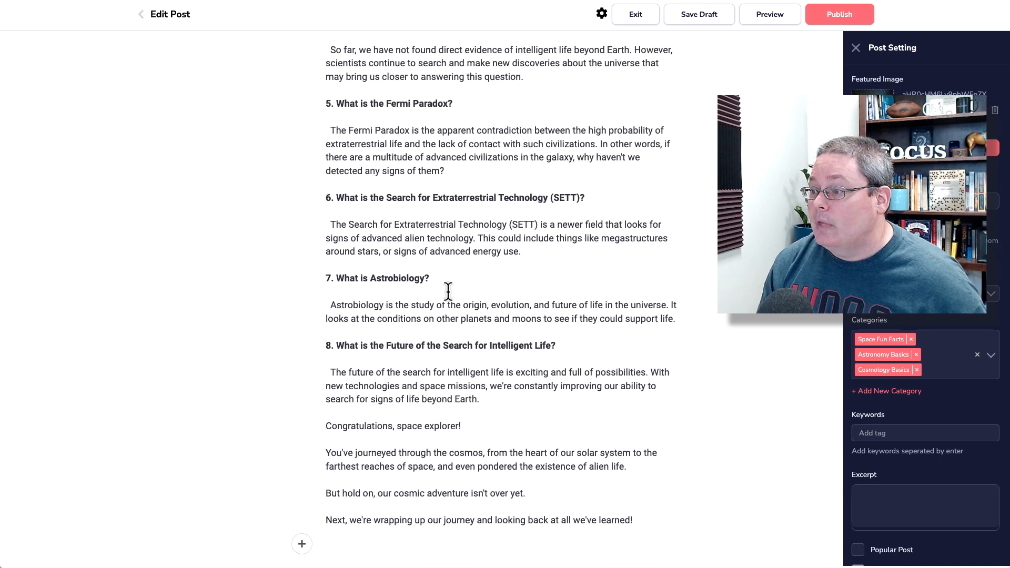
scroll(448, 293, "up", 5)
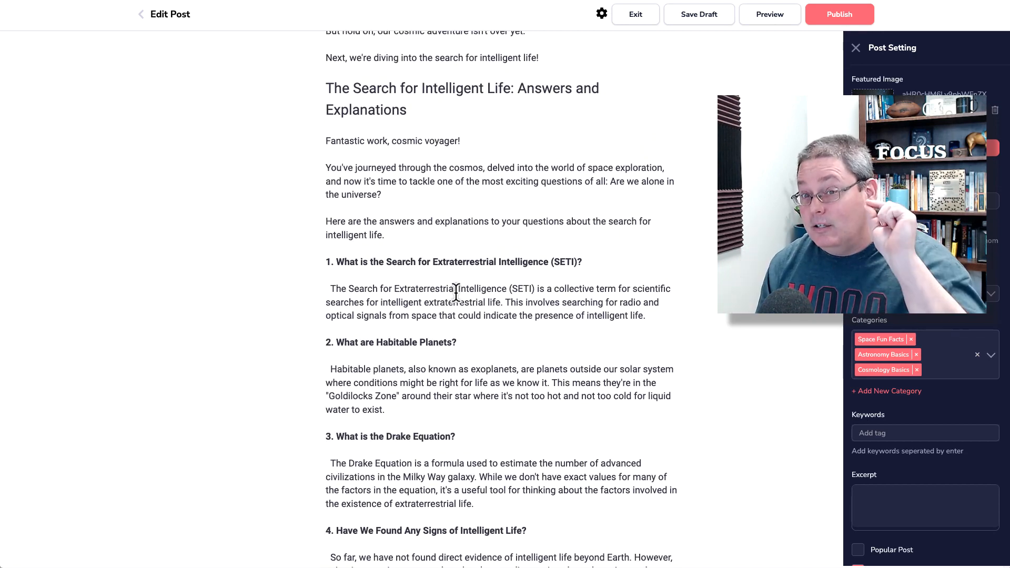
- Delete the duplicate cosmology section above the Conclusion and put a blank line before the congratulations sentence
scroll(455, 292, "down", 12)
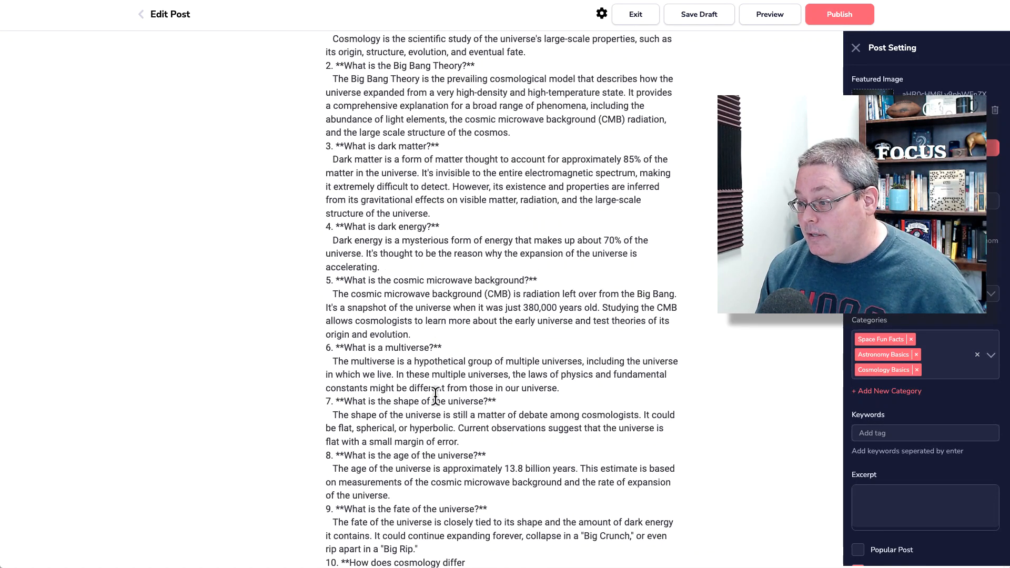
scroll(437, 398, "down", 3)
left_click_drag(470, 426, 323, 142)
key("BackSpace")
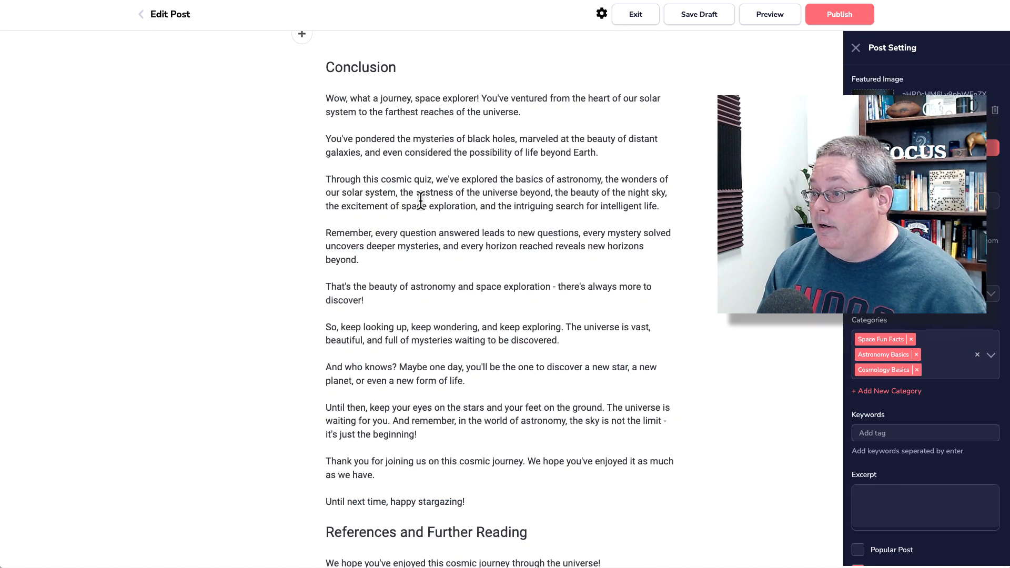
scroll(422, 200, "up", 3)
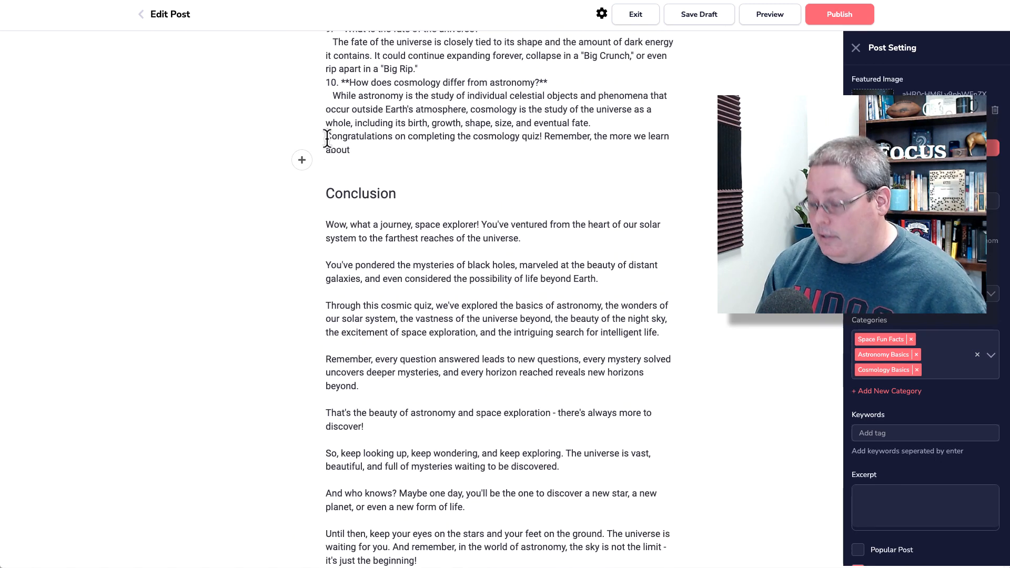
key("Return")
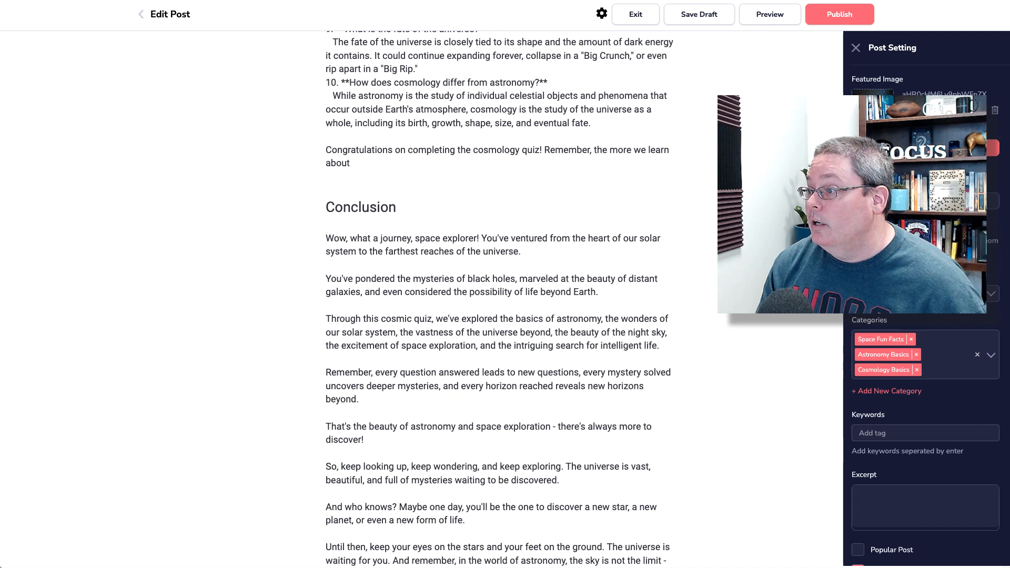
- Replace the cut-off congratulations sentence in the post with the completed ending paragraph copied from ChatGPT
key("ctrl+Tab")
scroll(625, 234, "down", 20)
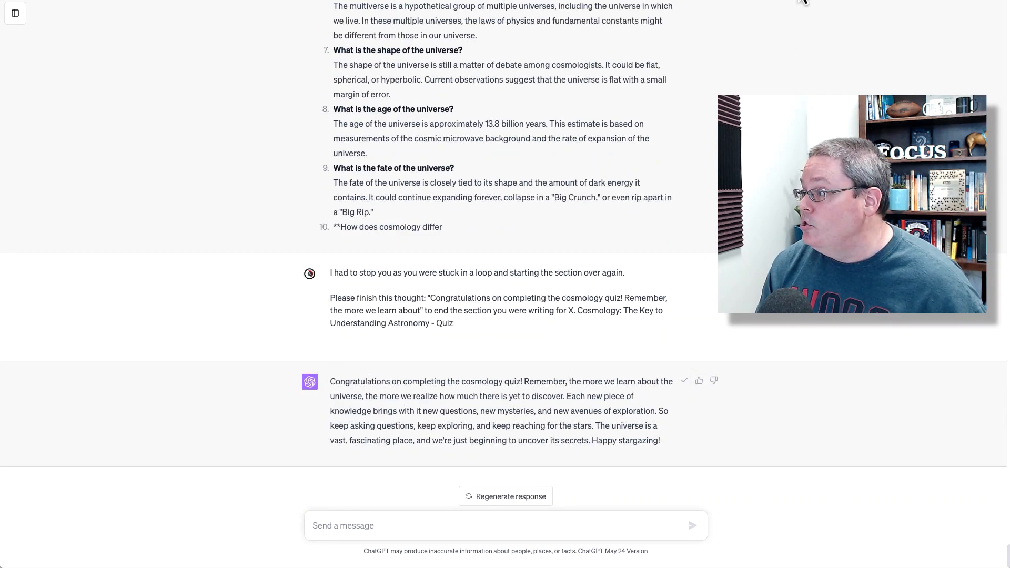
key("ctrl+Tab")
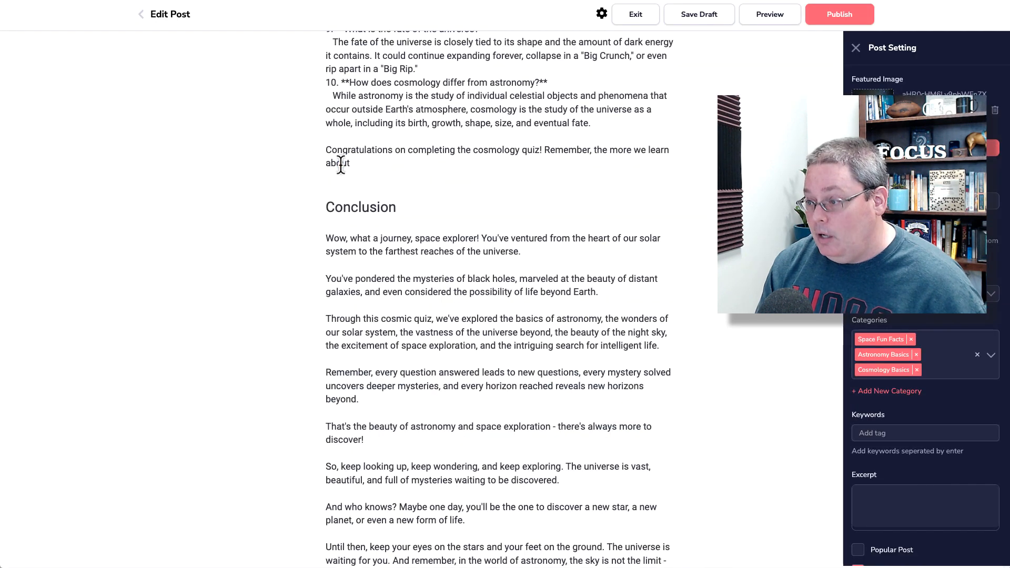
left_click_drag(345, 164, 326, 154)
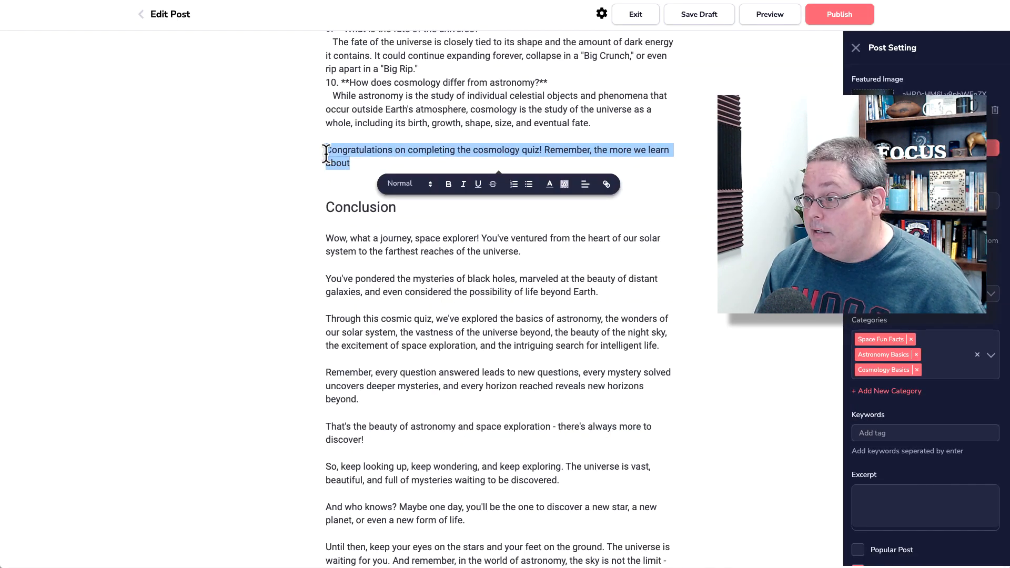
key("ctrl+v")
- Delete the cosmology question list with its Questions label and the "**Answers and Explanations:**" line below the introduction
scroll(468, 217, "up", 10)
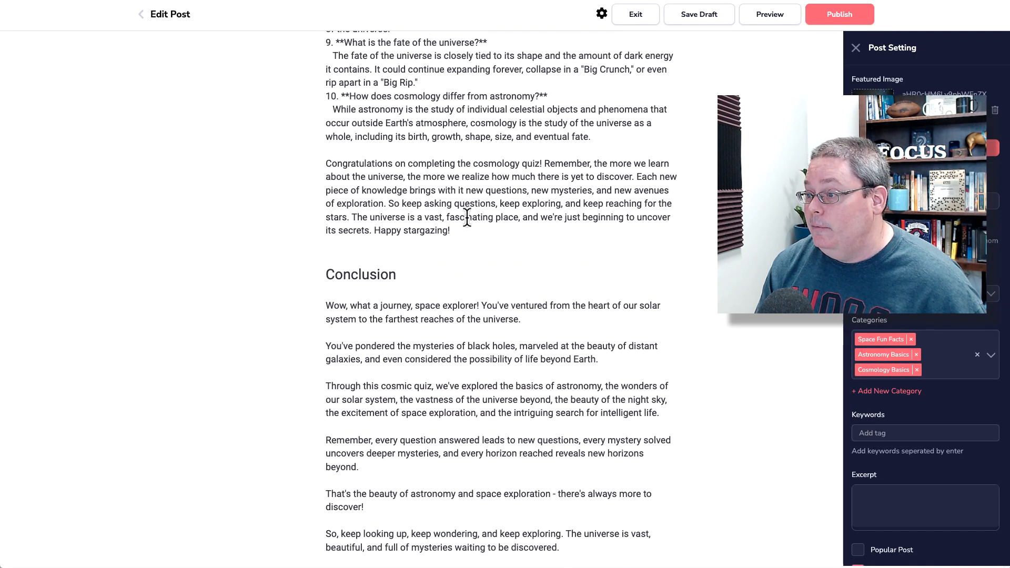
scroll(536, 227, "up", 4)
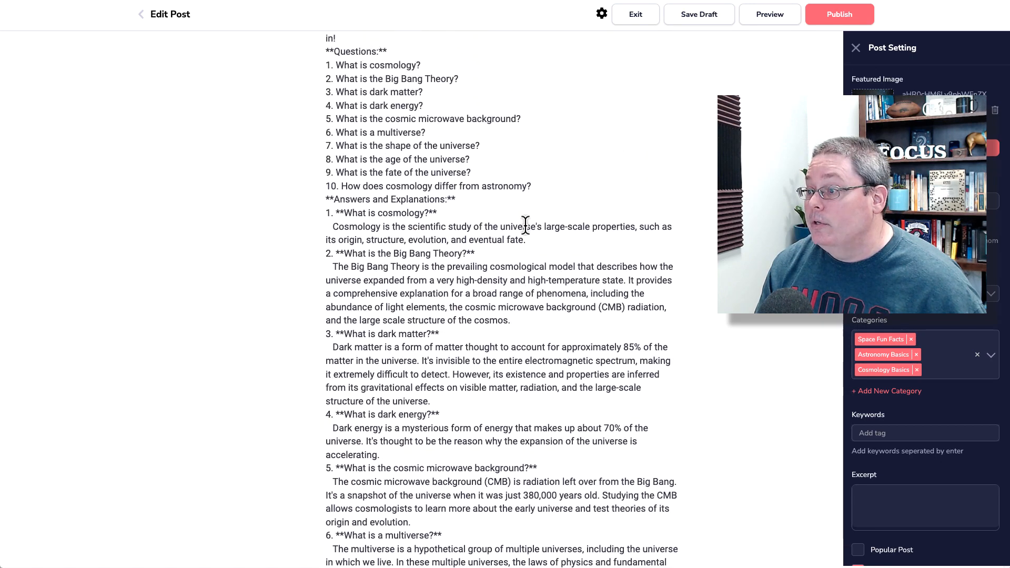
left_click_drag(325, 167, 532, 301)
key("BackSpace")
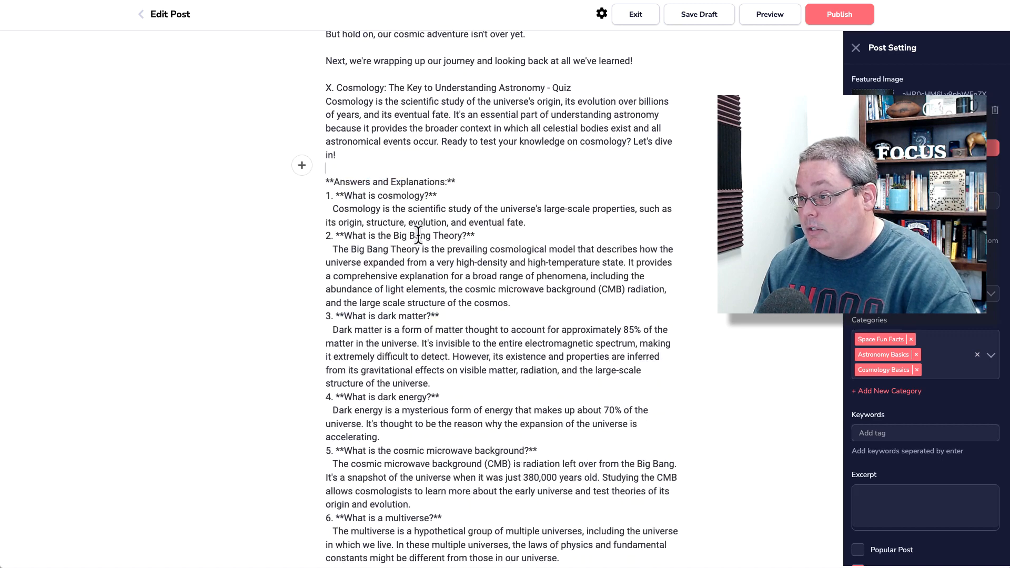
scroll(453, 232, "up", 1)
left_click_drag(456, 228, 325, 227)
key("BackSpace")
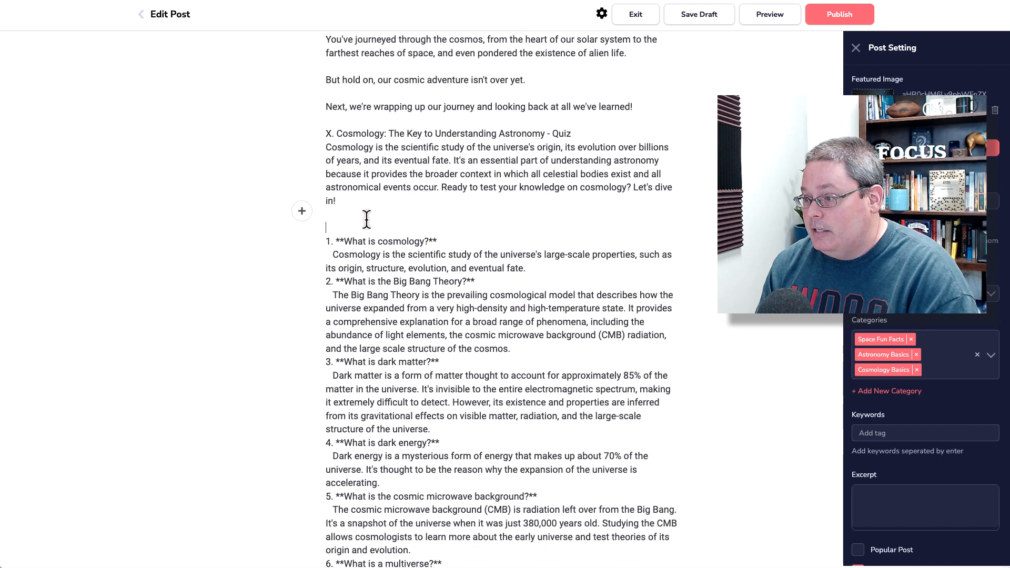
- Insert a blank line between the cosmology title and its introduction, and remove the "X." numeral from the title
left_click(586, 137)
key("Return")
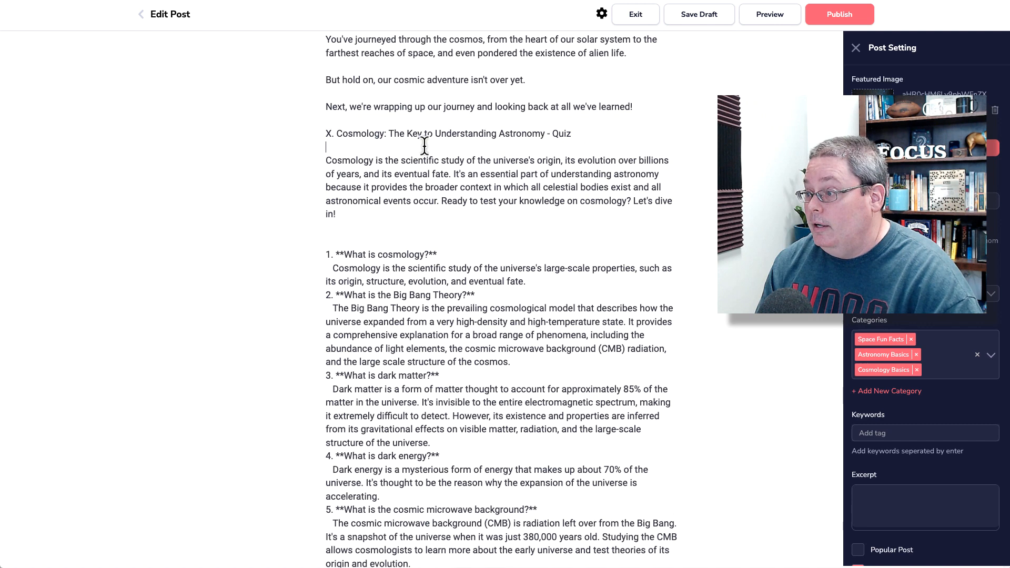
left_click(339, 134)
key("BackSpace")
key("BackSpace")
key("BackSpace")
- Format the cosmology title as a heading and shorten it to "Cosmology: The Key to Understanding Astronomy"
triple_click(339, 133)
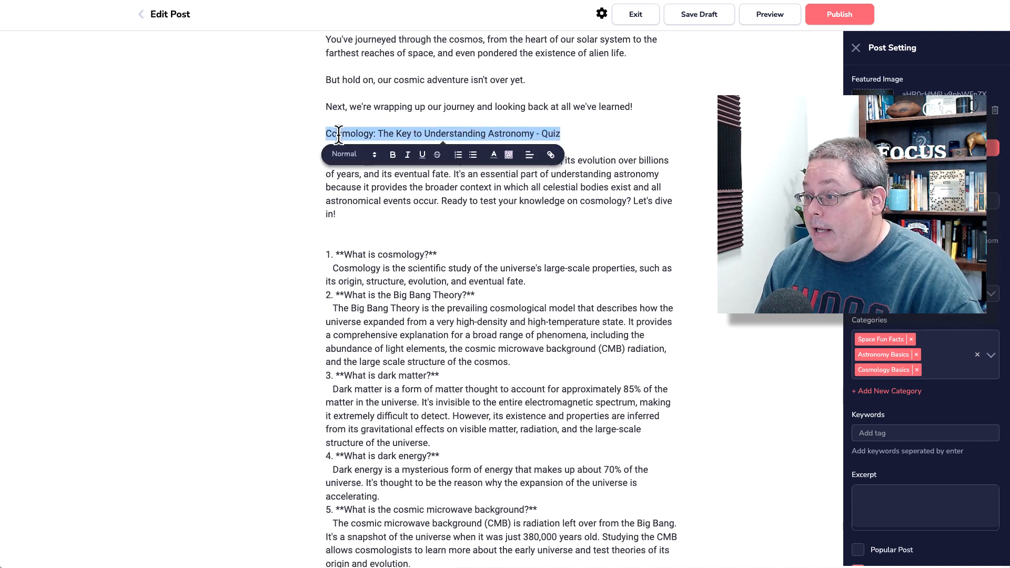
left_click(347, 154)
left_click(350, 204)
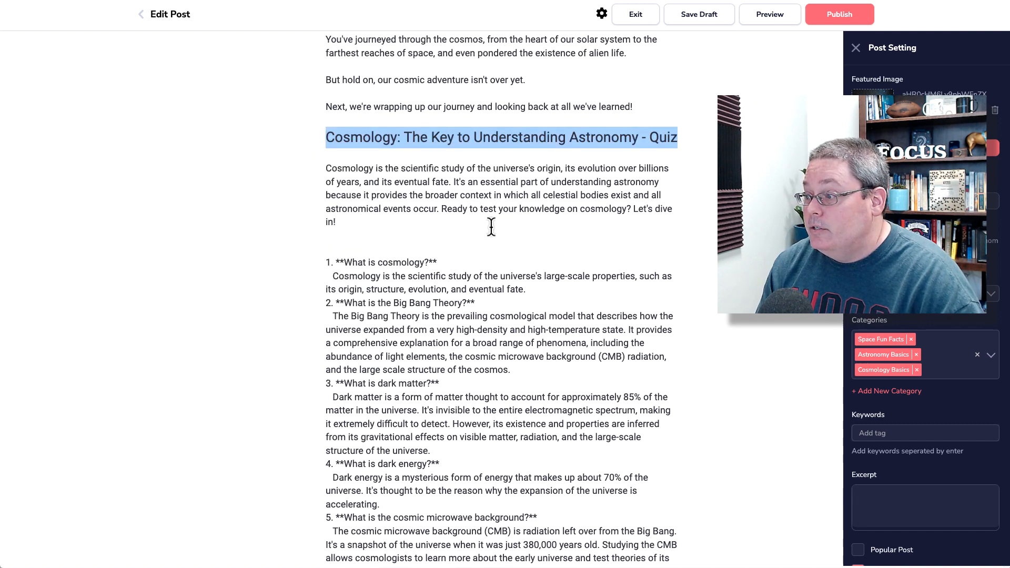
scroll(658, 283, "up", 3)
left_click(675, 288)
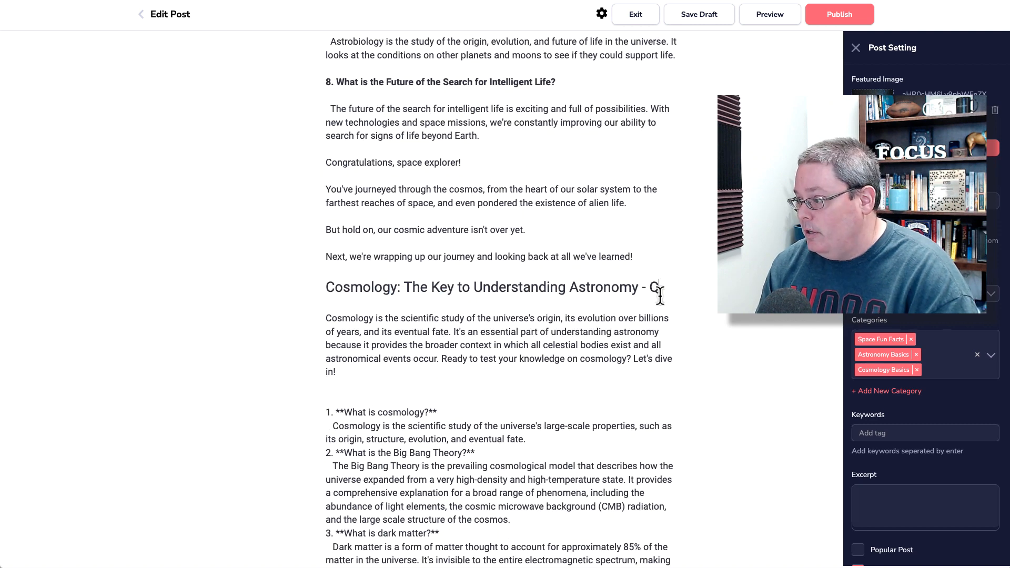
- Split the cosmology introduction into separate paragraphs starting at "It's an essential part", "Ready to test your knowledge" and "Let's dive in!"
scroll(526, 295, "down", 1)
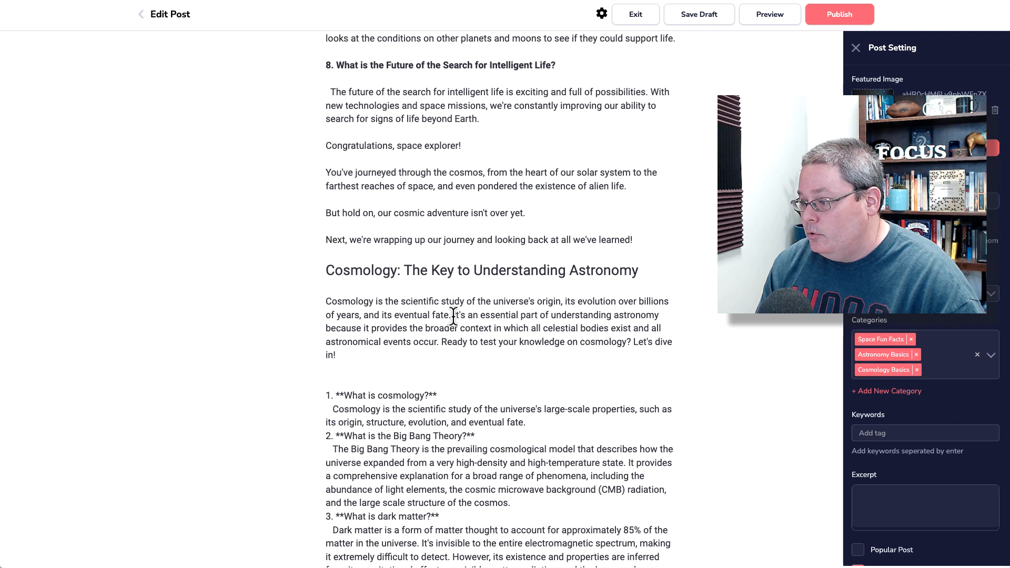
key("Return")
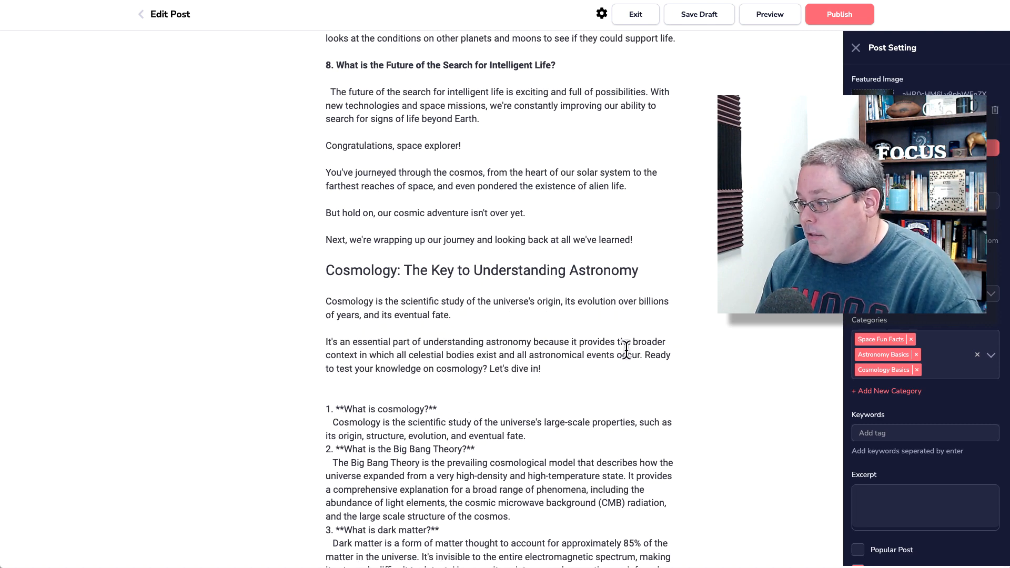
left_click(645, 356)
key("Return")
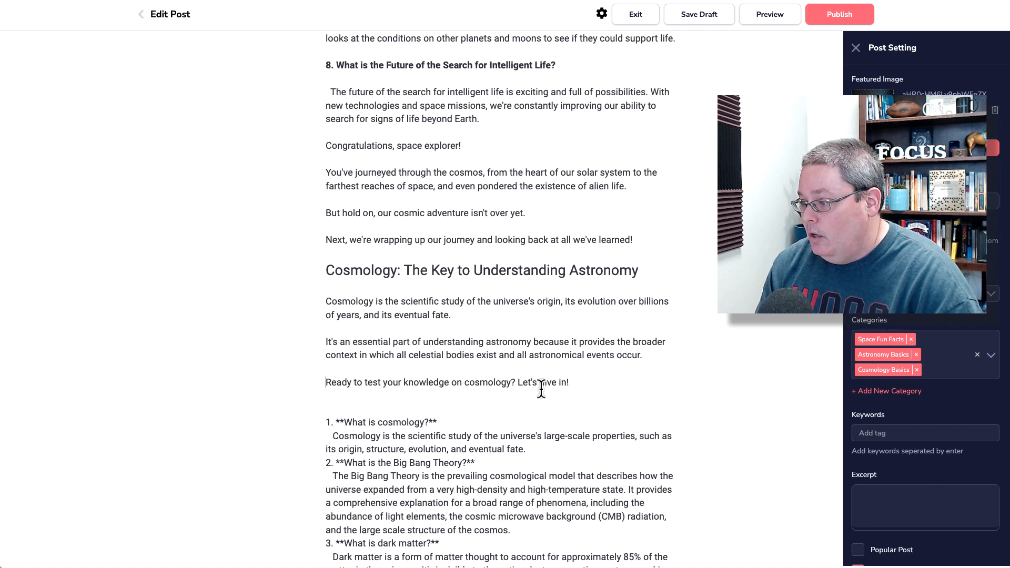
left_click(519, 383)
key("Return")
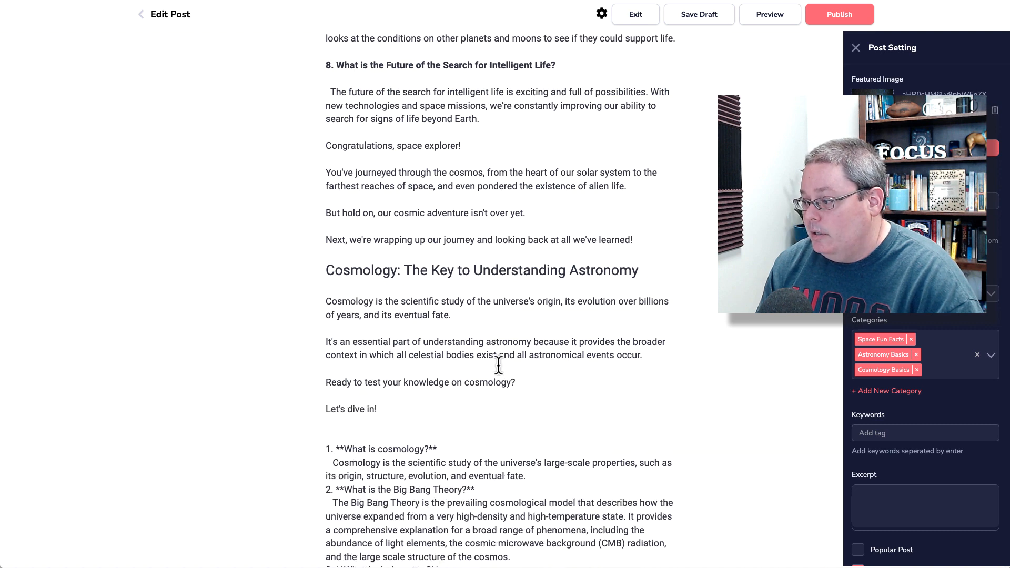
- Remove the trailing asterisks after the first cosmology question, "What is cosmology?"
scroll(445, 322, "down", 2)
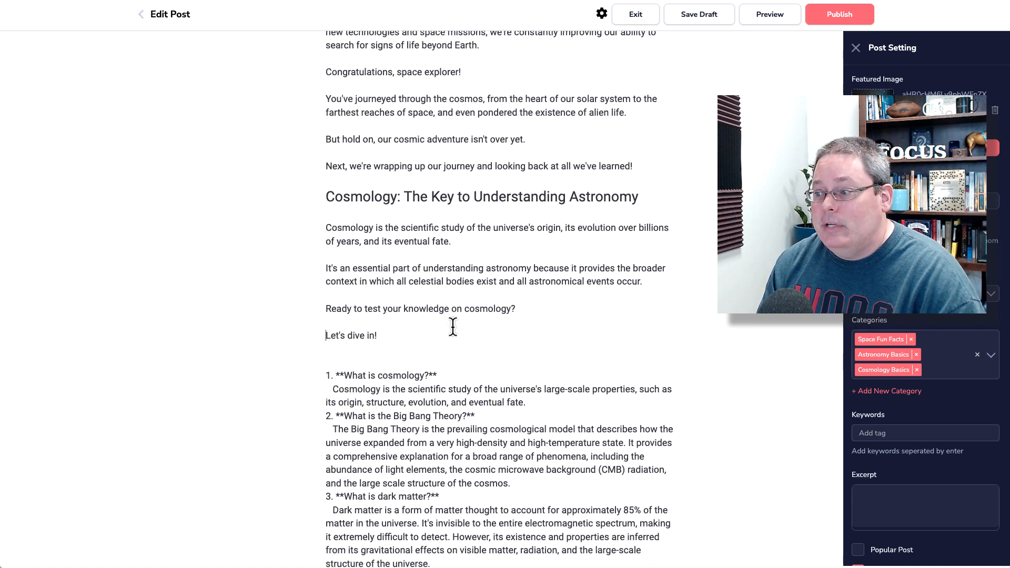
scroll(382, 305, "down", 2)
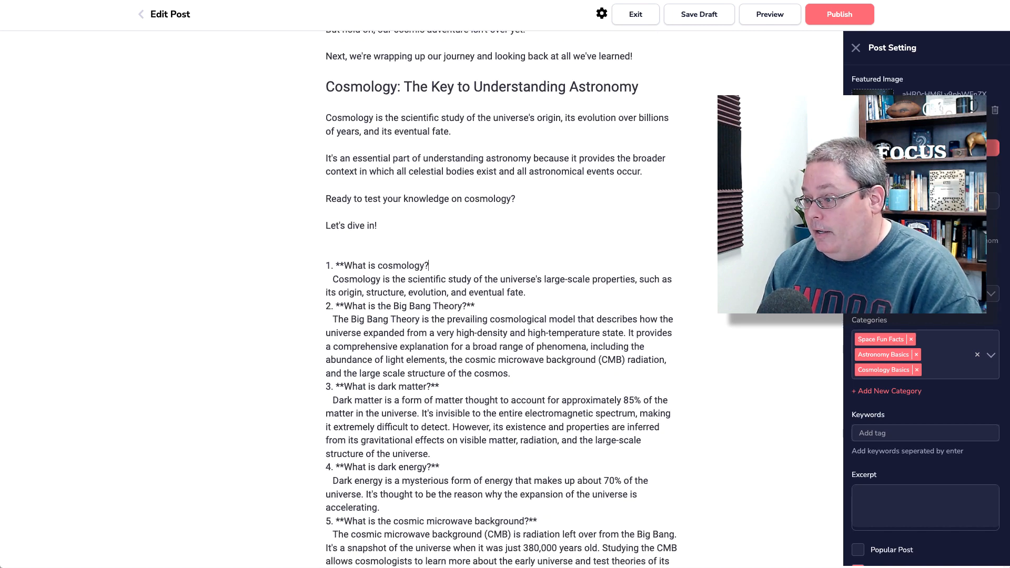
key("BackSpace")
key("BackSpace")
- Split the cosmology closing text into separate paragraphs starting at "Remember", "Each new piece of knowledge" and "So keep asking questions"
scroll(427, 316, "down", 1)
scroll(428, 317, "down", 9)
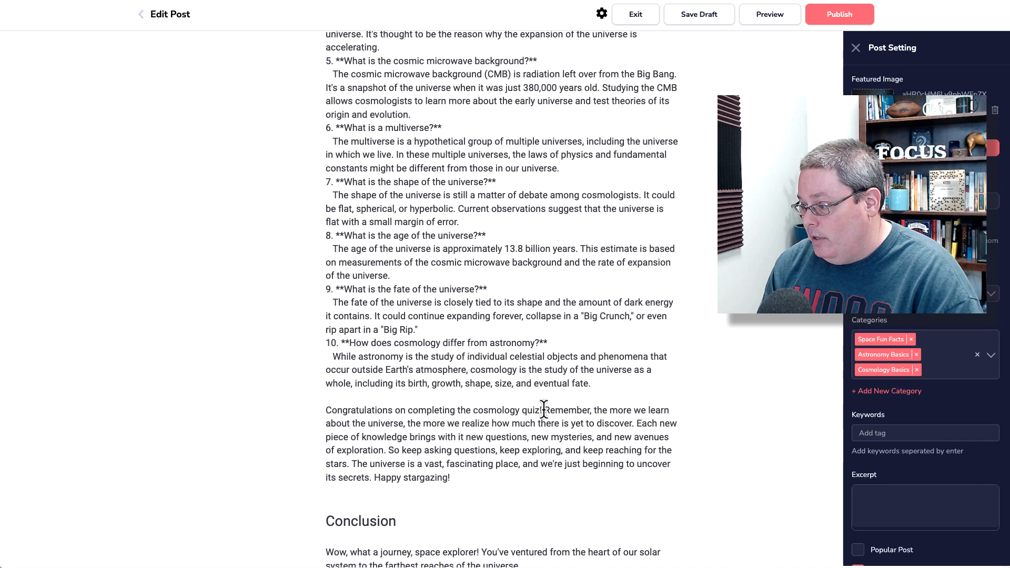
left_click(545, 410)
key("Return")
key("Return")
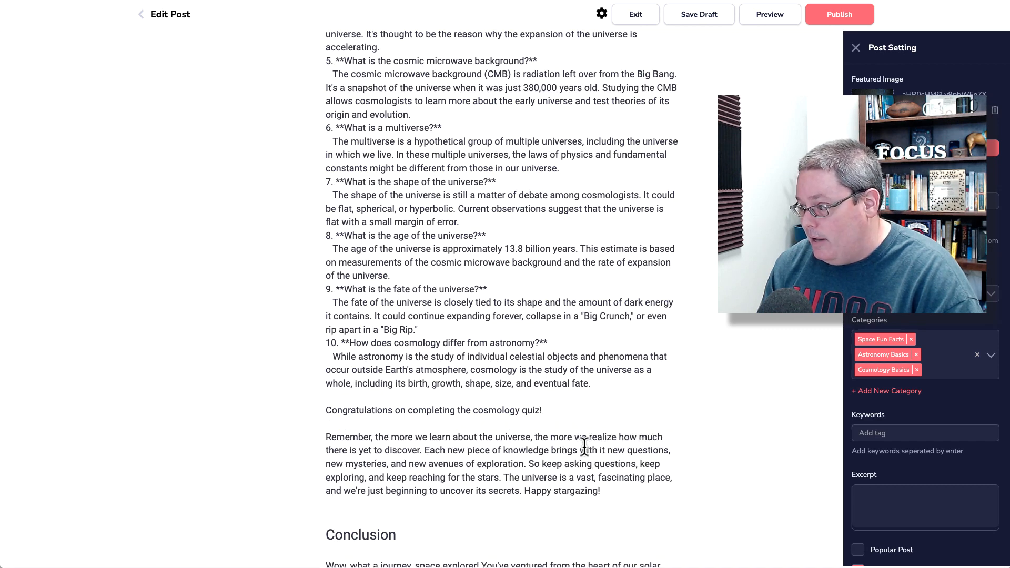
left_click(427, 452)
key("Return")
key("Return")
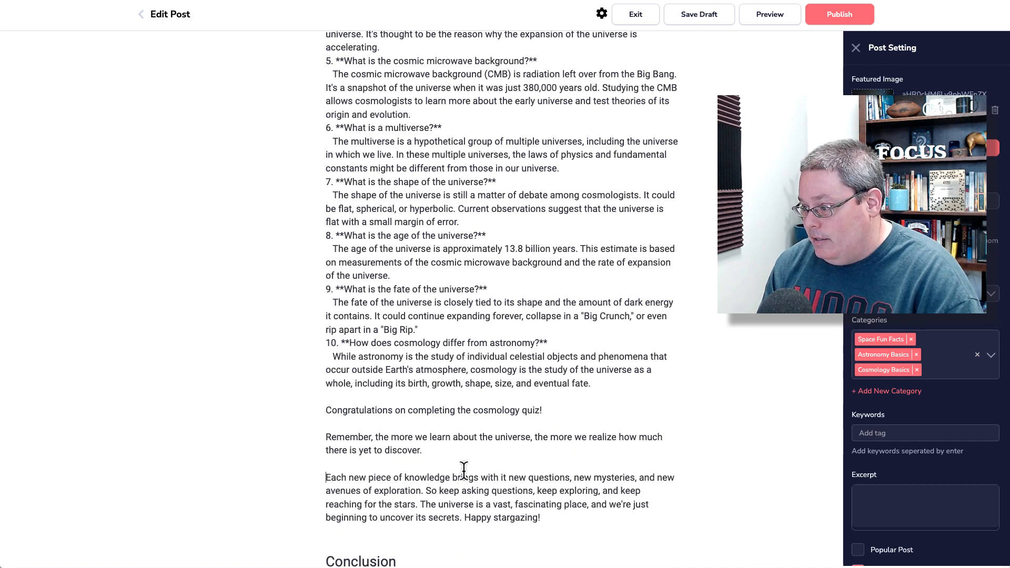
key("Return")
key("Return")
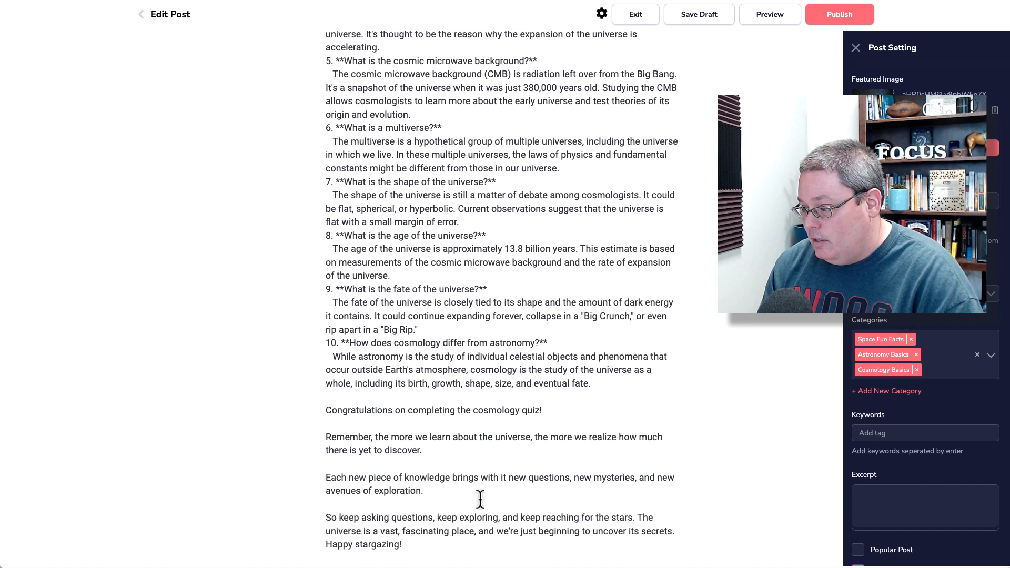
- Split the rest of the closing text into separate paragraphs for the "The universe is a vast" sentence and "Happy stargazing!"
scroll(533, 494, "down", 4)
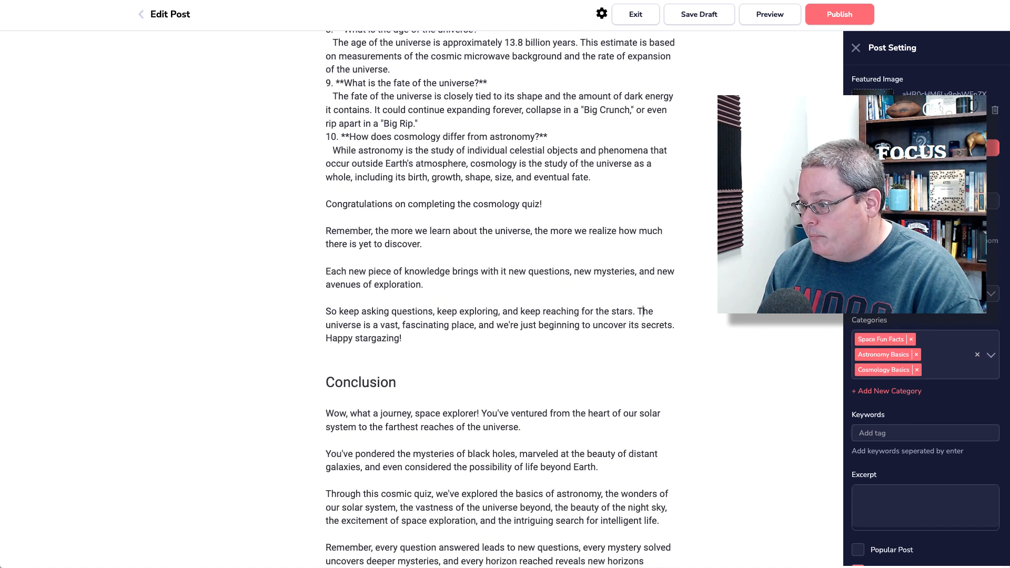
key("Return")
key("Return")
left_click(362, 352)
key("Return")
key("Return")
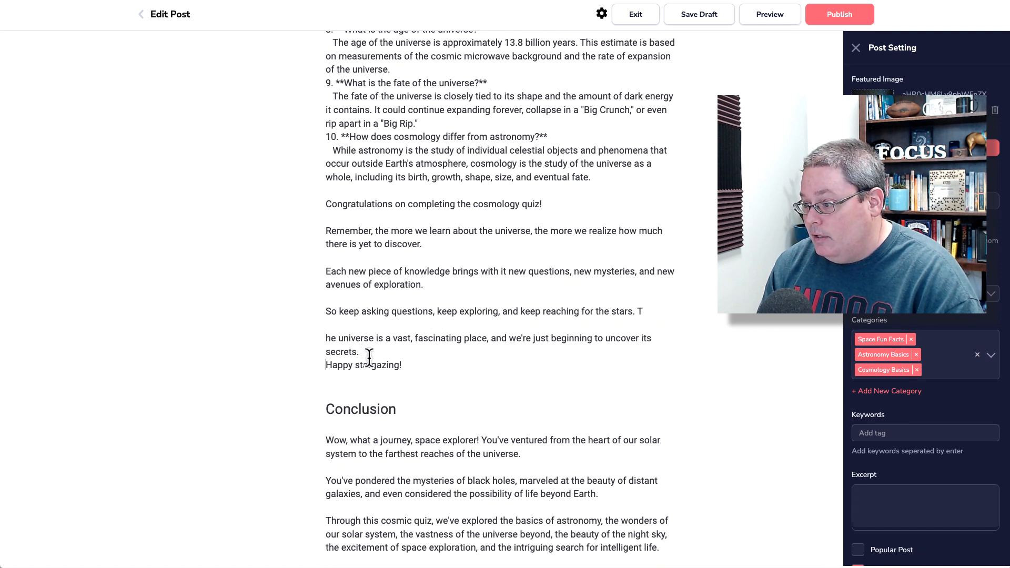
- Remove the leading asterisks from "1. What is cosmology?" and make the question bold
scroll(429, 408, "up", 5)
scroll(429, 409, "up", 6)
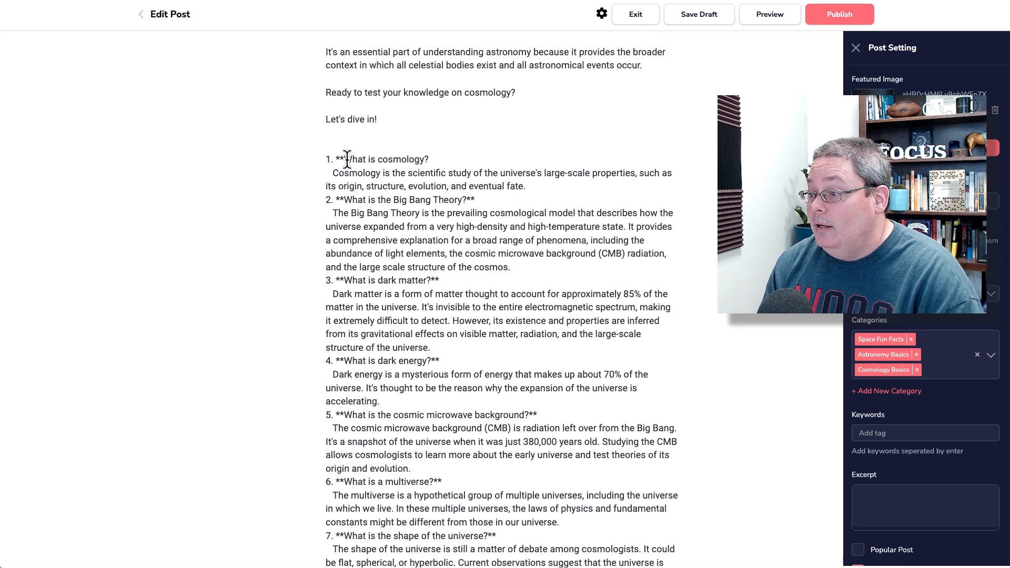
left_click(344, 158)
key("BackSpace")
key("BackSpace")
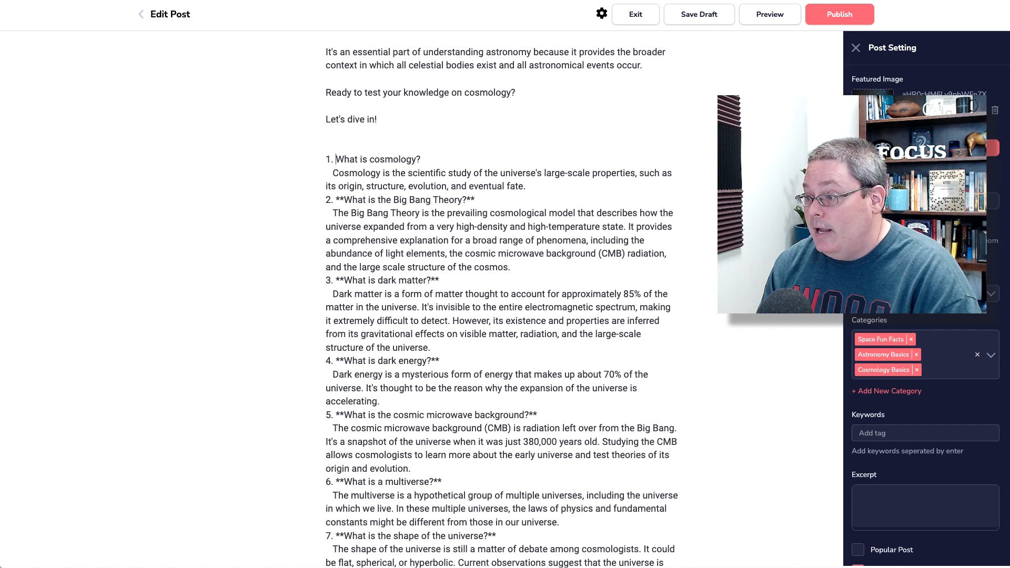
triple_click(344, 158)
left_click(323, 181)
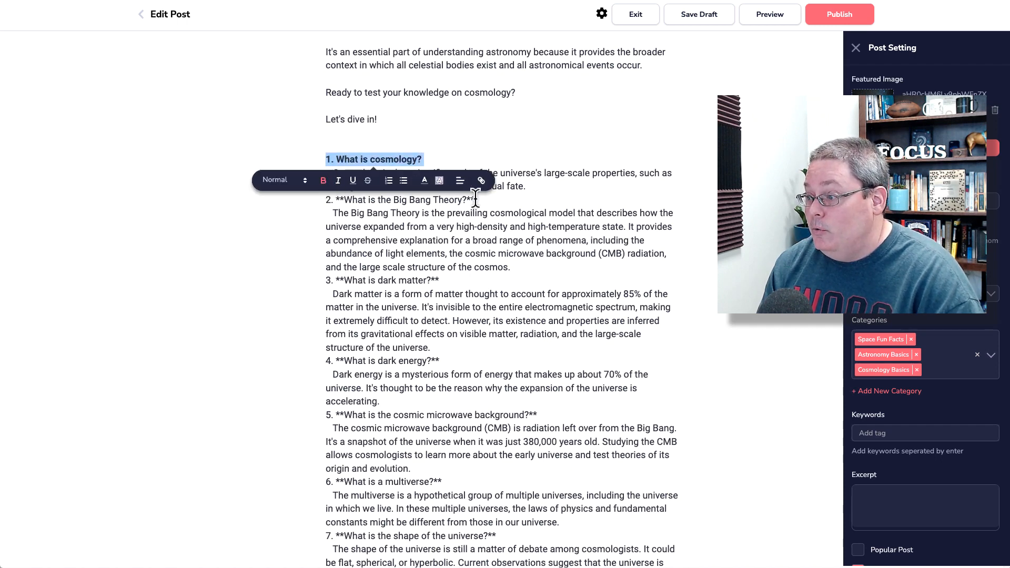
left_click(483, 153)
- Insert a blank line below the first answer and remove the asterisks around "What is the Big Bang Theory?"
left_click(528, 187)
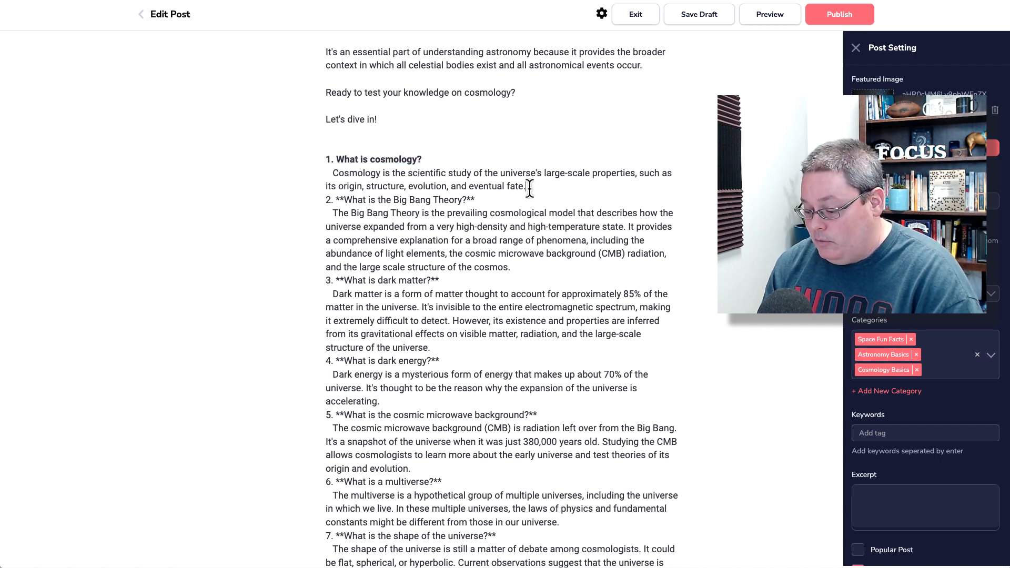
key("Return")
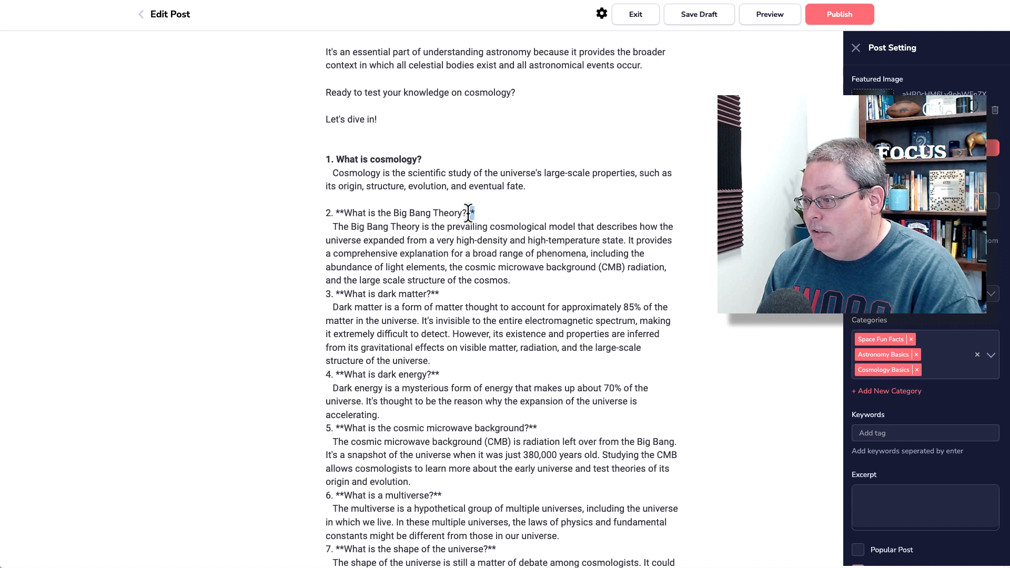
left_click_drag(469, 213, 466, 213)
left_click_drag(344, 213, 341, 212)
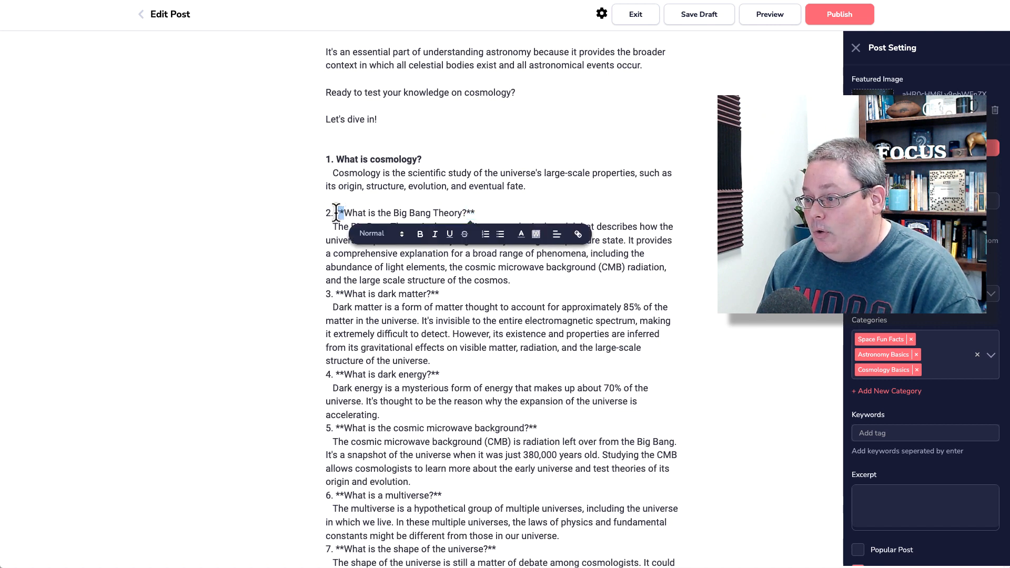
left_click(478, 213)
key("BackSpace")
key("BackSpace")
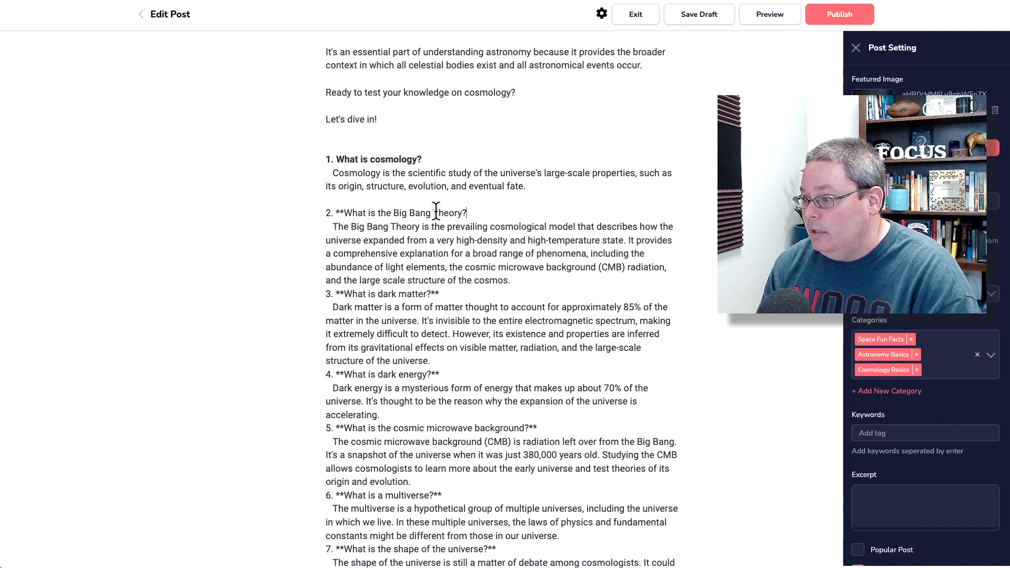
left_click(344, 213)
key("BackSpace")
key("BackSpace")
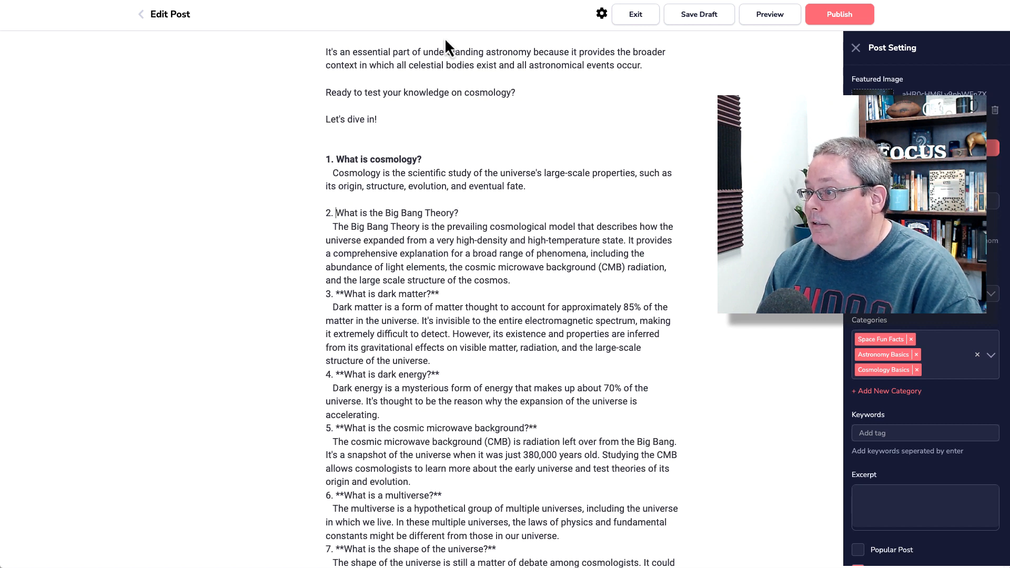
- Switch to ChatGPT to check how the cosmology questions are formatted there, and return to the blog post editor
left_click(447, 1)
scroll(369, 180, "up", 2)
triple_click(357, 156)
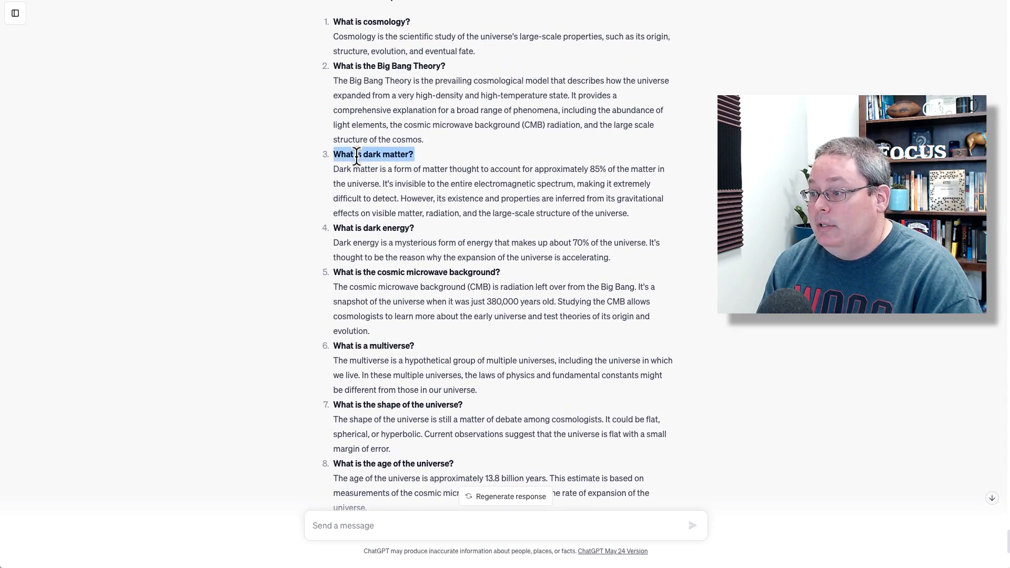
left_click(784, 1)
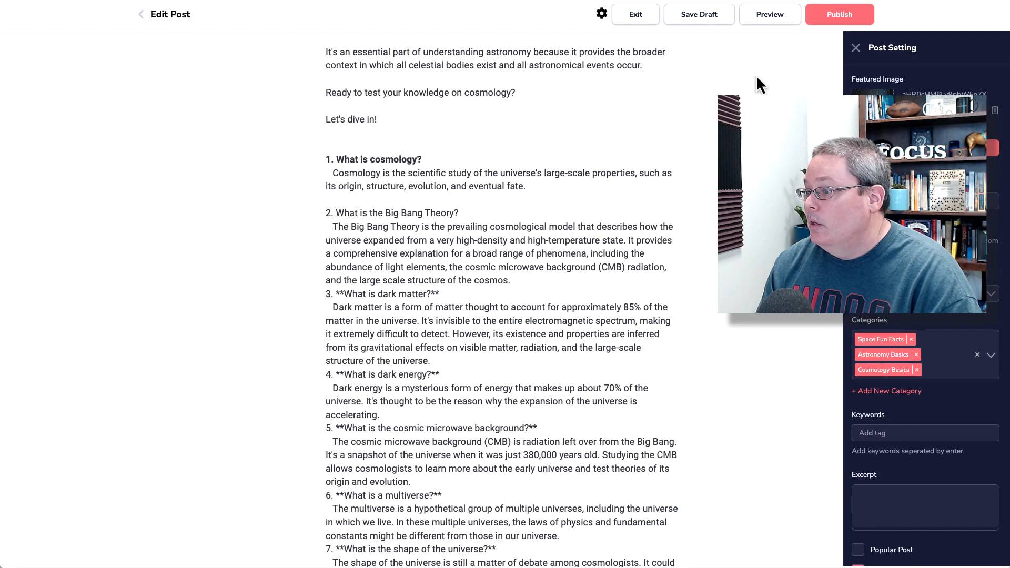
- Make "2. What is the Big Bang Theory?" bold and insert blank lines above and below its answer
left_click(461, 213)
key("Return")
triple_click(368, 213)
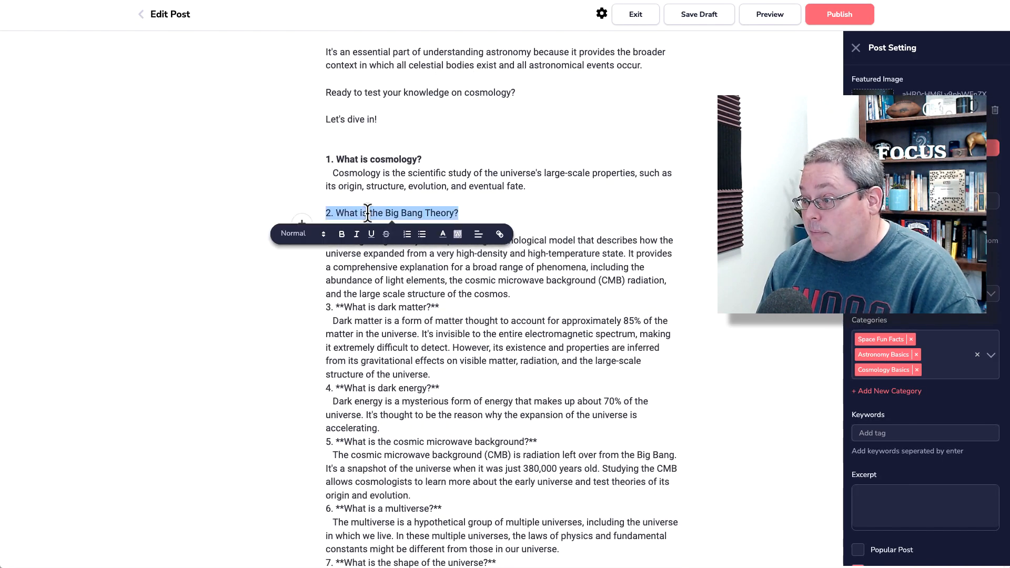
left_click(343, 237)
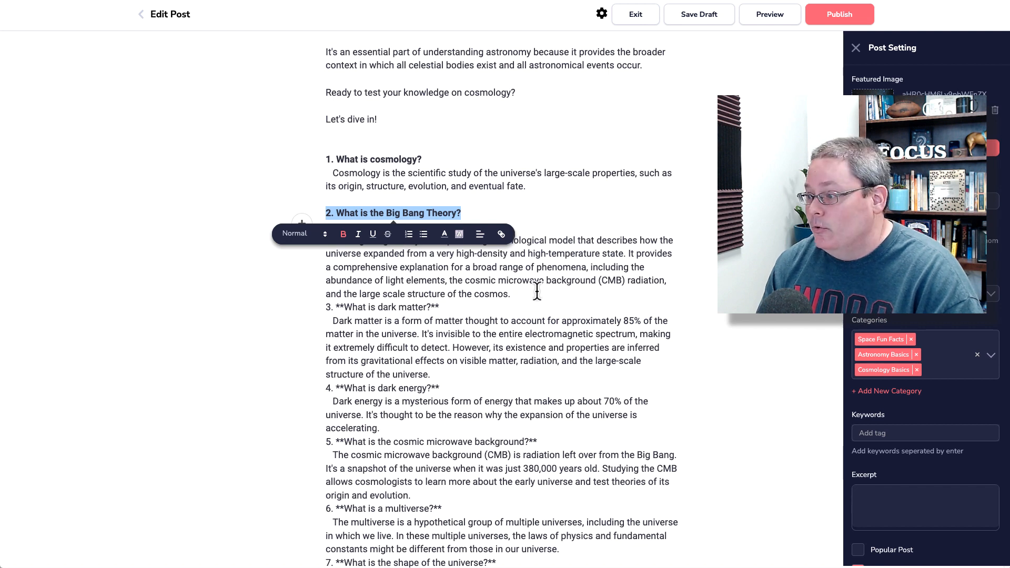
left_click(521, 295)
key("Return")
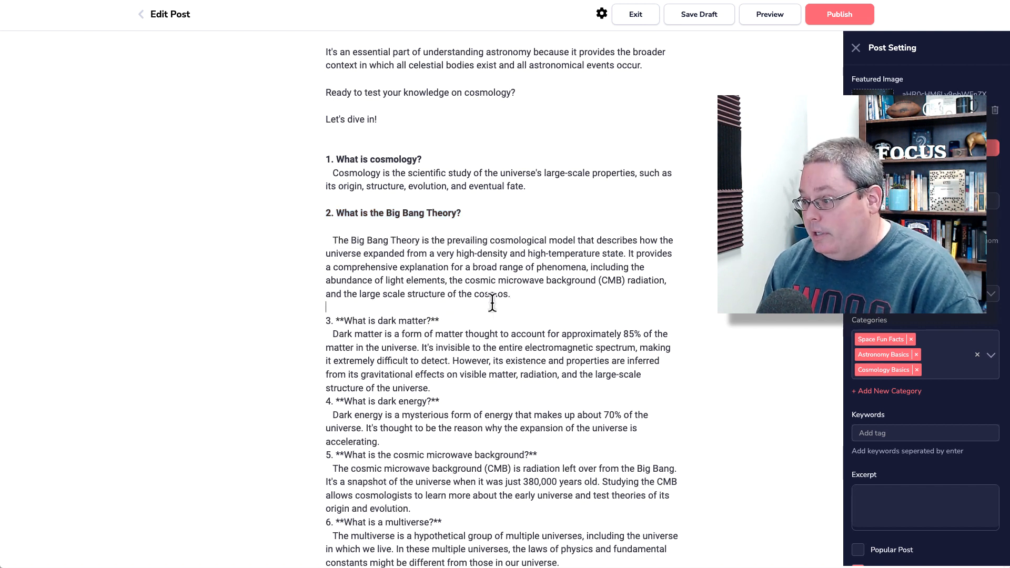
- Remove the asterisks from "3. What is dark matter?", make it bold, and insert blank lines above and below its answer
left_click(347, 320)
key("BackSpace")
key("BackSpace")
triple_click(345, 321)
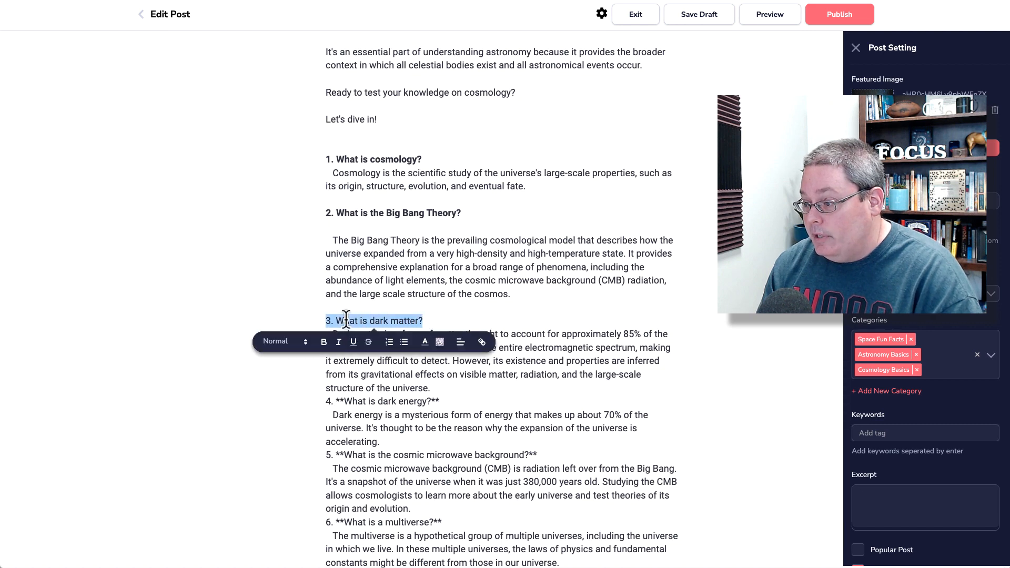
left_click(324, 342)
left_click(436, 321)
key("Return")
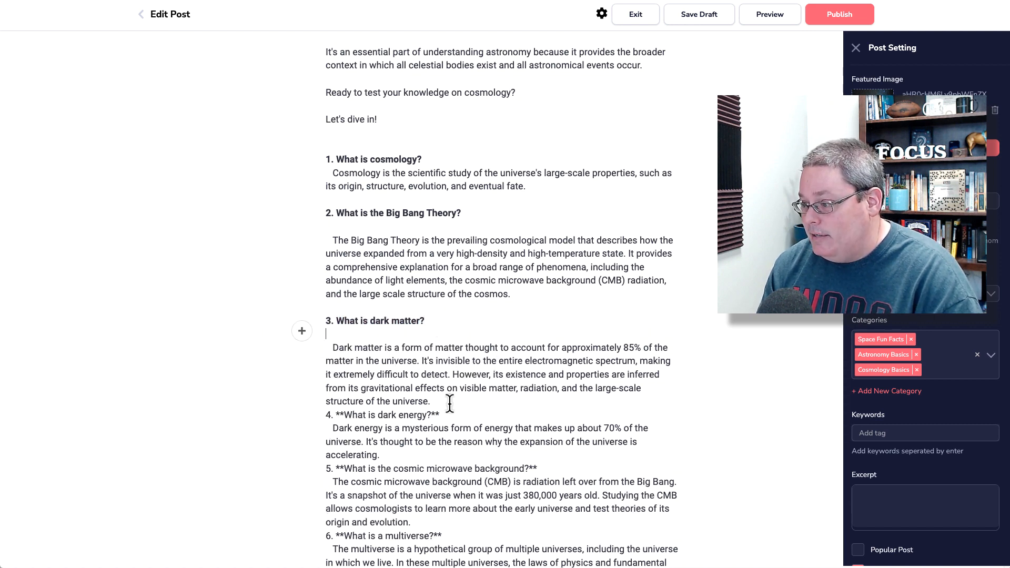
key("Return")
scroll(466, 375, "down", 1)
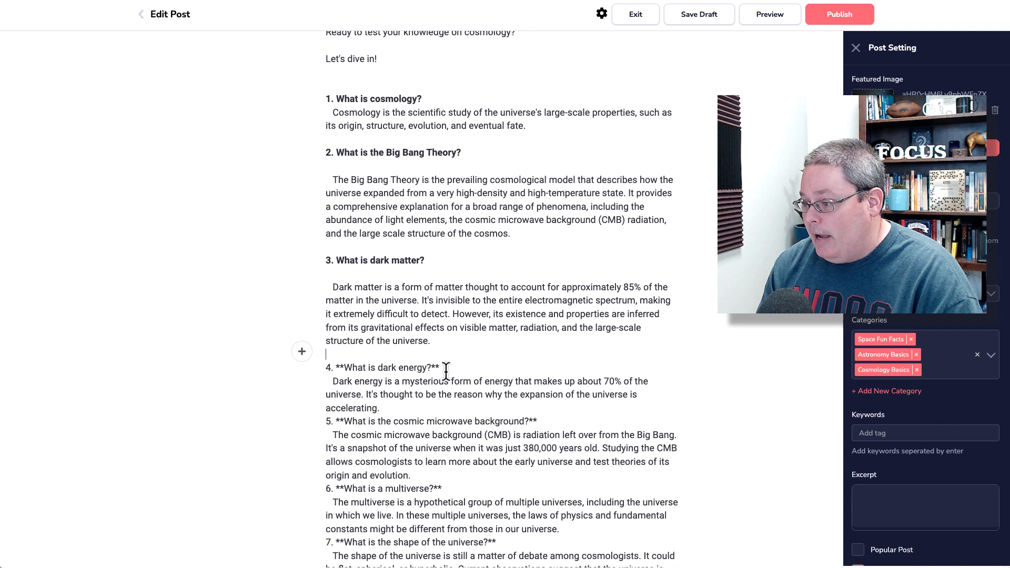
- Remove the asterisks from "4. What is dark energy?", make it bold, and insert blank lines above and below its answer
left_click(345, 367)
key("BackSpace")
key("BackSpace")
triple_click(367, 368)
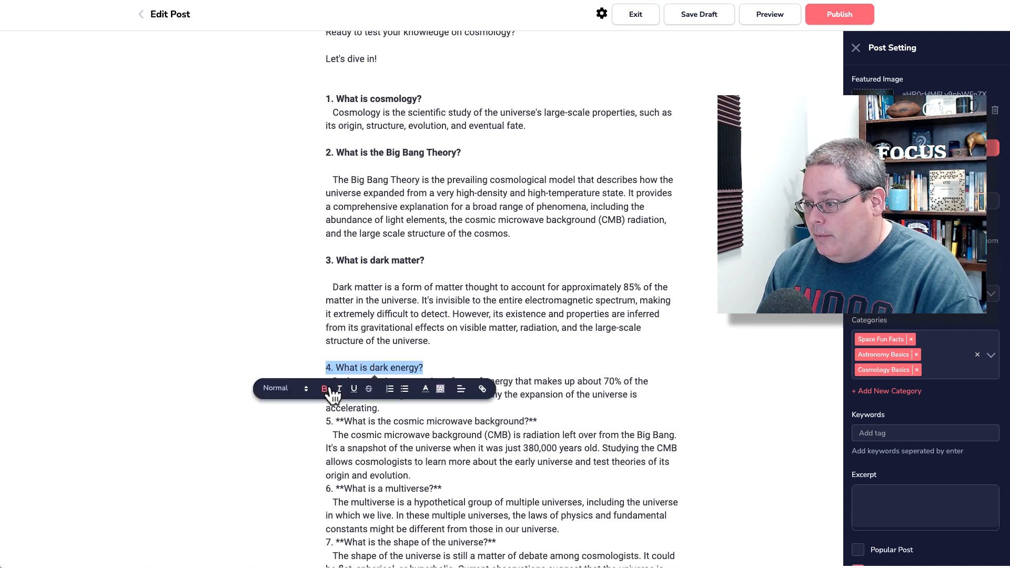
key("ctrl+b")
left_click(442, 372)
key("Return")
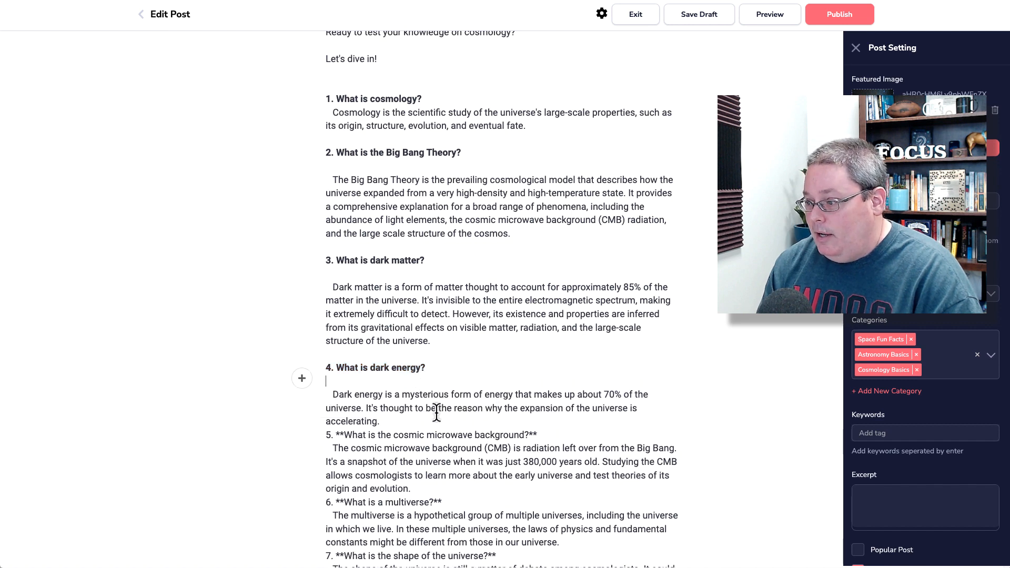
key("Return")
- Remove the asterisks from "5. What is the cosmic microwave background?", make it bold, and insert blank lines above and below its answer
scroll(460, 368, "down", 4)
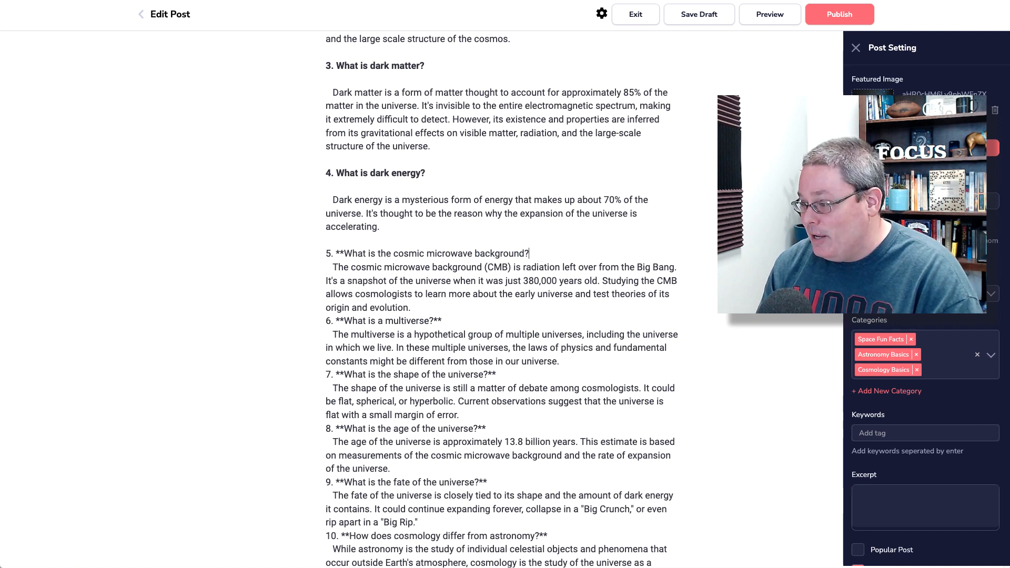
key("Return")
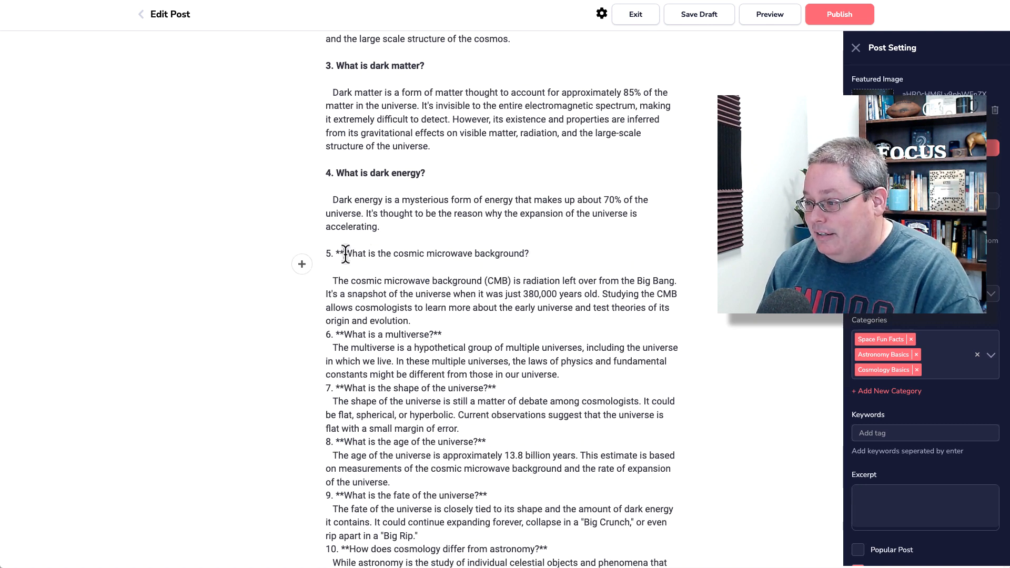
left_click(346, 253)
key("BackSpace")
key("BackSpace")
triple_click(346, 253)
left_click(373, 274)
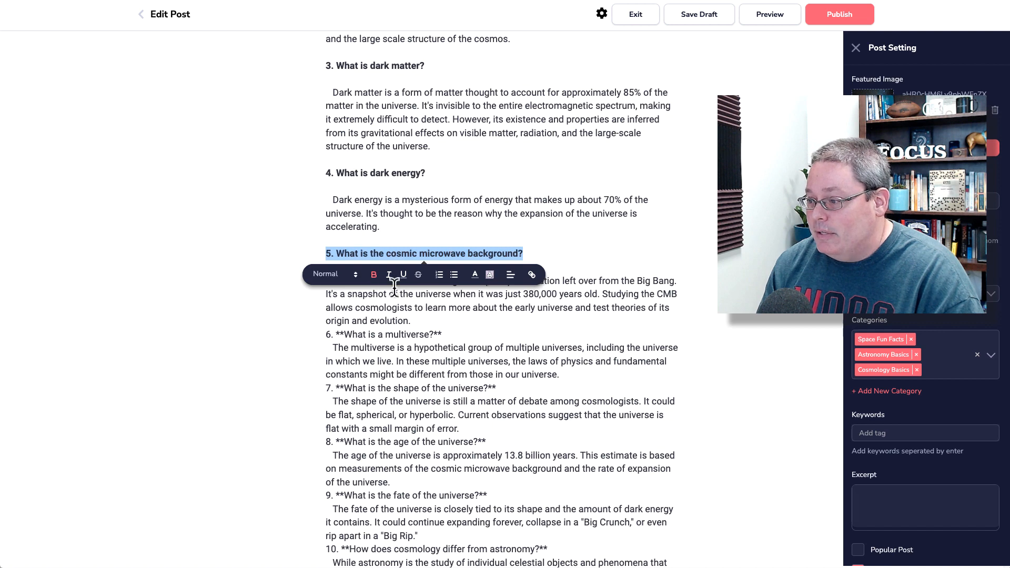
left_click(430, 322)
key("Return")
scroll(455, 324, "down", 1)
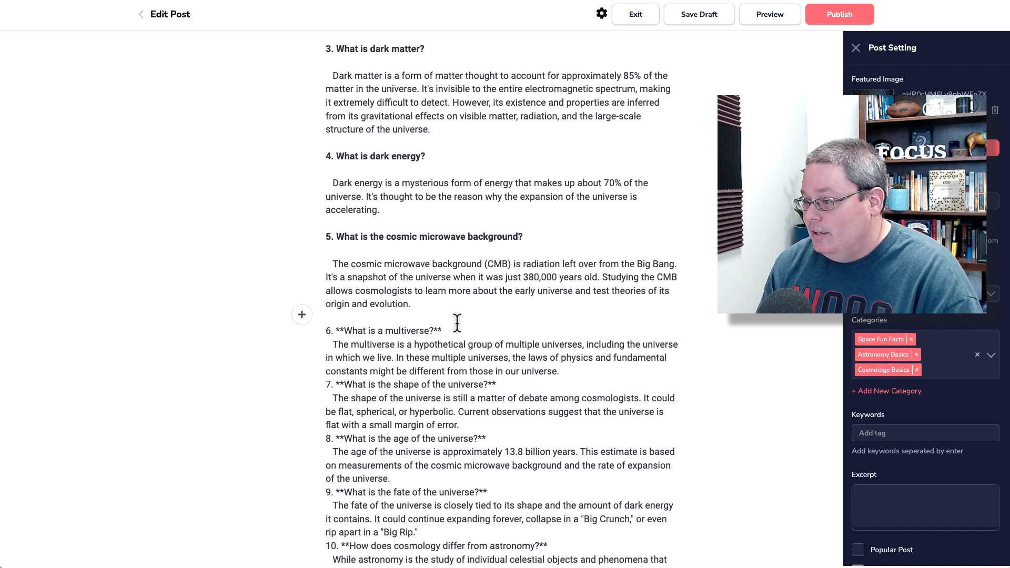
- Format cosmology questions 6 to 10 the same way: no asterisks, bold text, and blank lines around each answer
triple_click(415, 331)
key("ctrl+b")
left_click(460, 356)
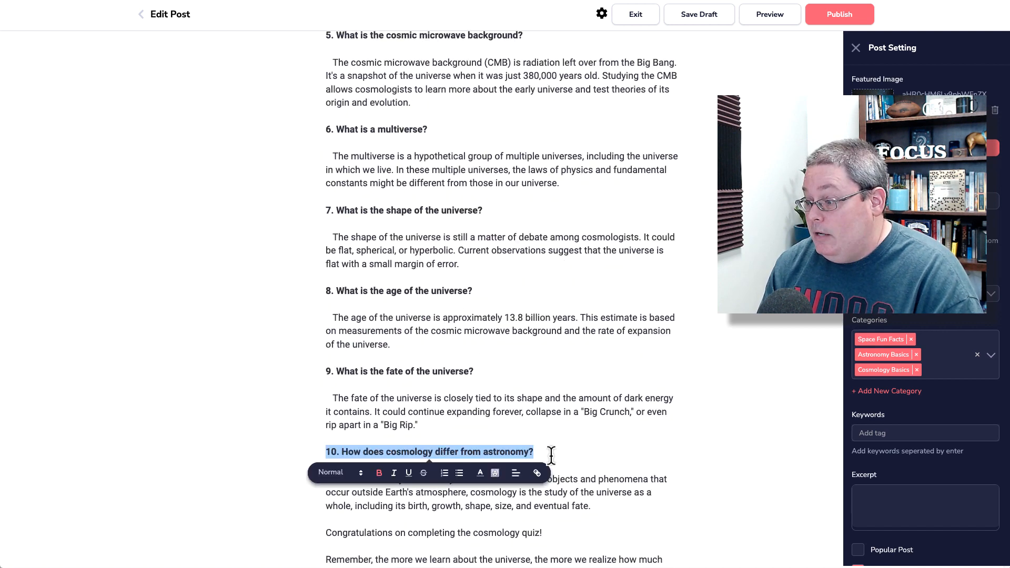
left_click(552, 456)
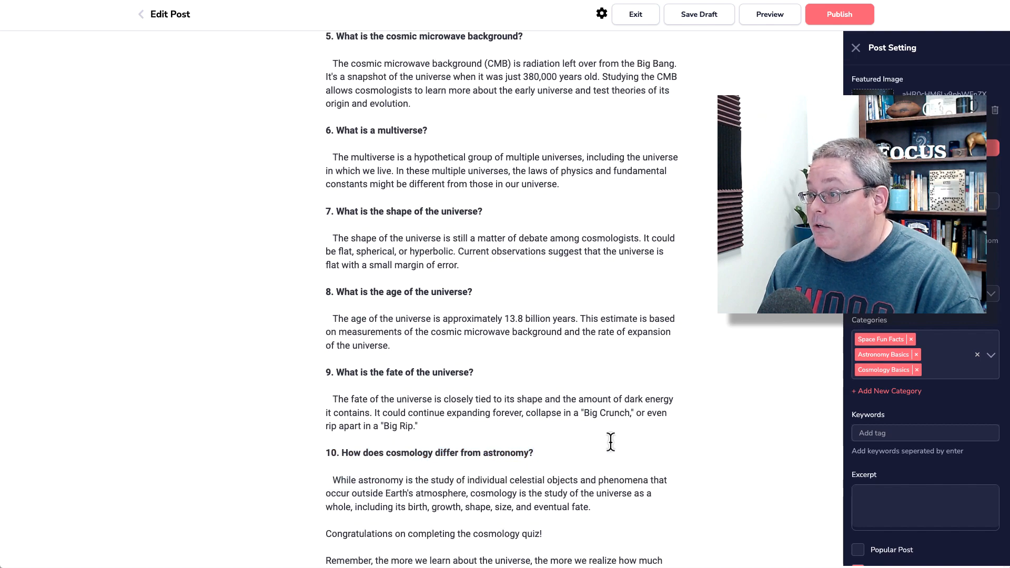
- Delete the extra blank line between "Let's dive in!" and "1. What is cosmology?"
scroll(608, 439, "up", 8)
scroll(605, 437, "up", 4)
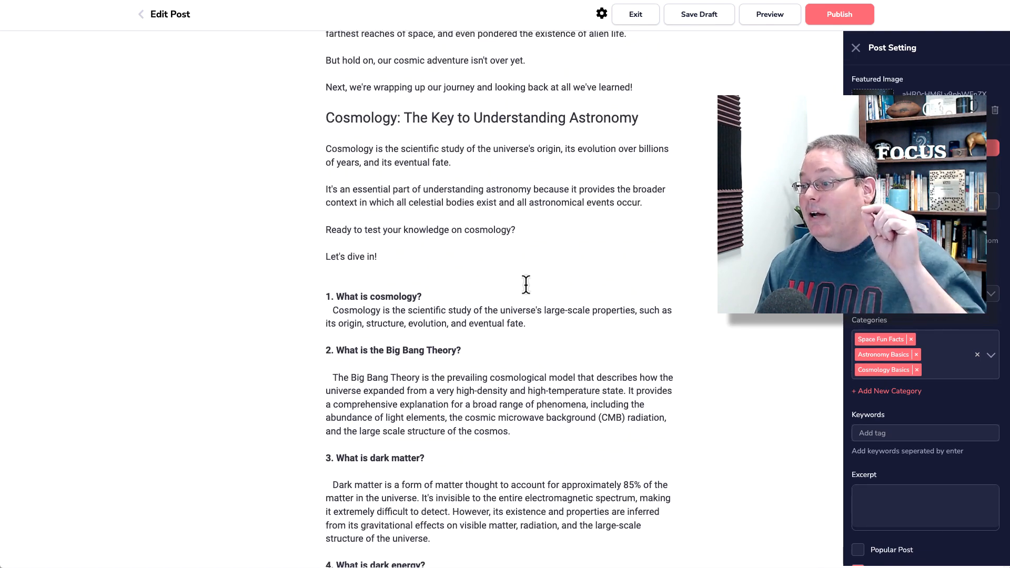
key("BackSpace")
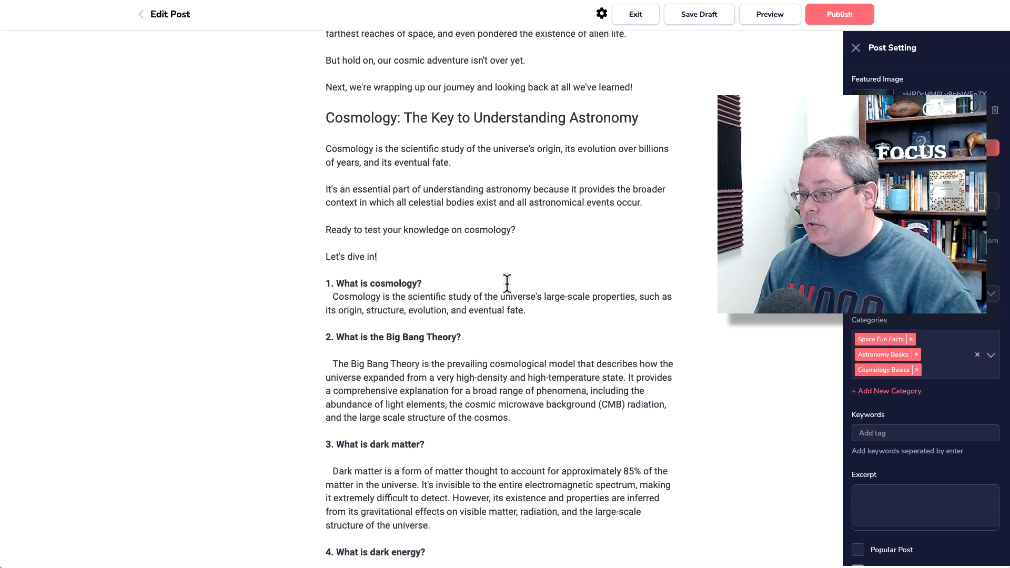
scroll(521, 281, "down", 2)
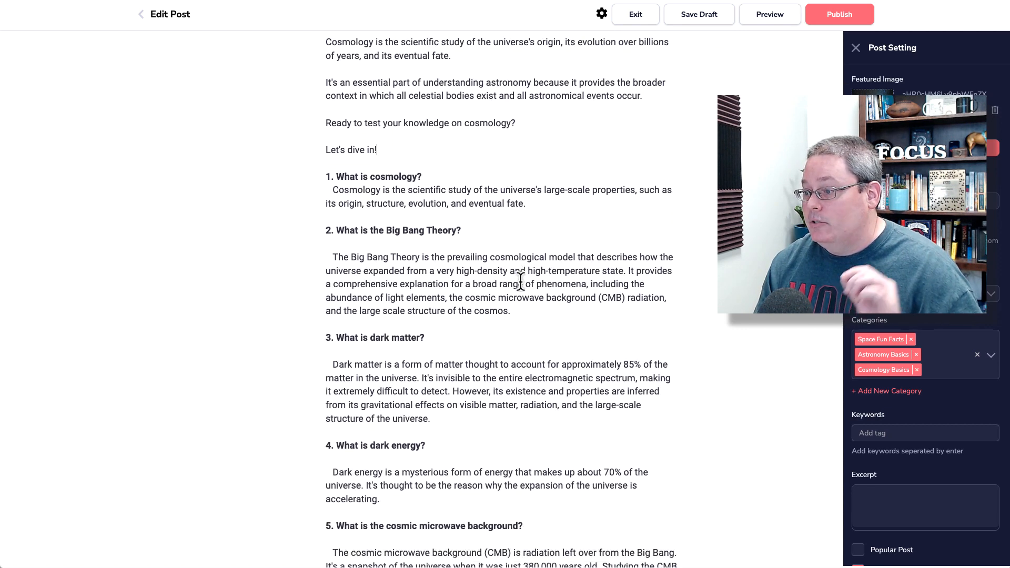
- Insert a blank line between the heading "1. What is cosmology?" and its answer
scroll(521, 280, "down", 1)
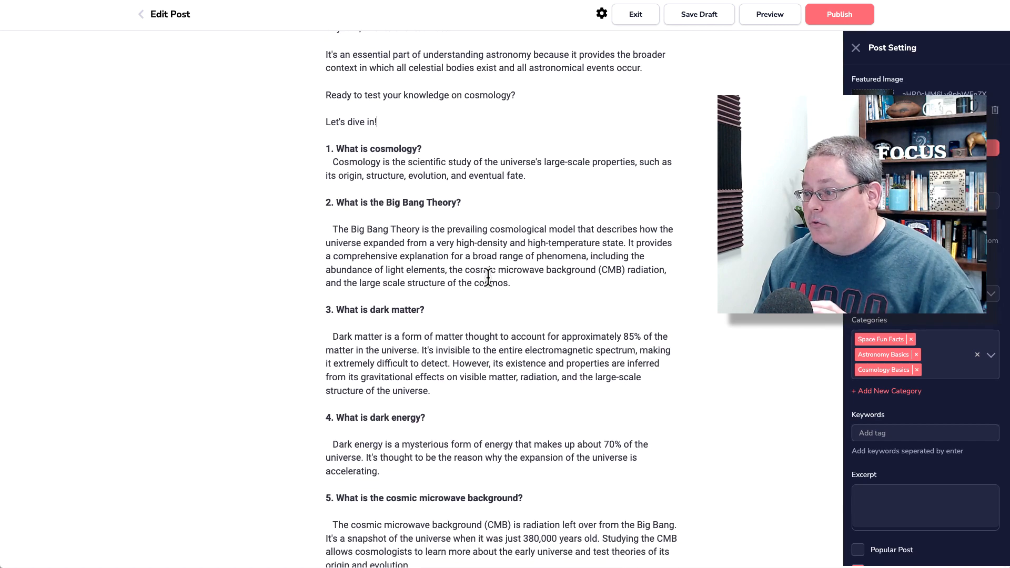
scroll(453, 179, "up", 10)
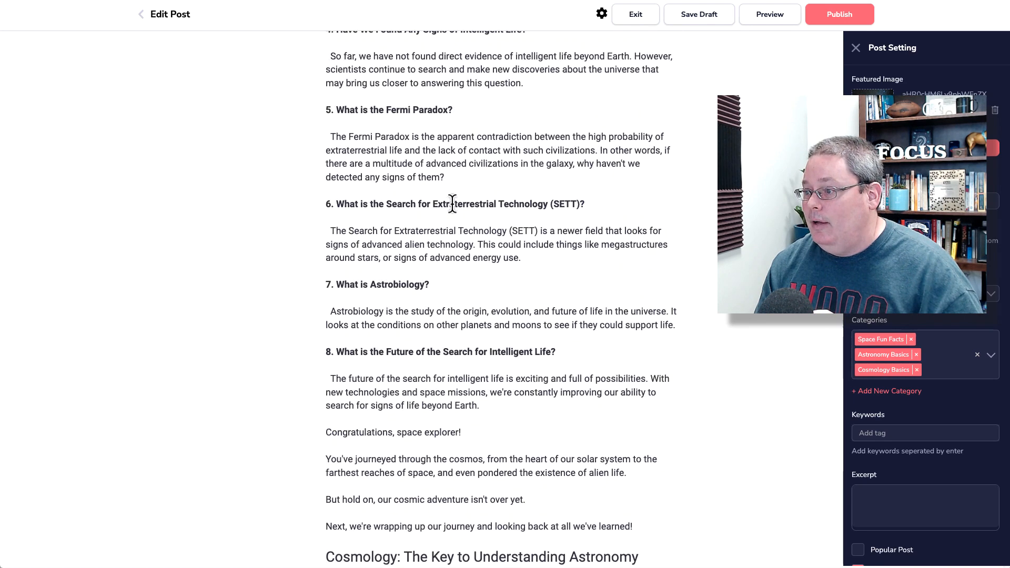
scroll(458, 211, "down", 4)
scroll(452, 237, "down", 5)
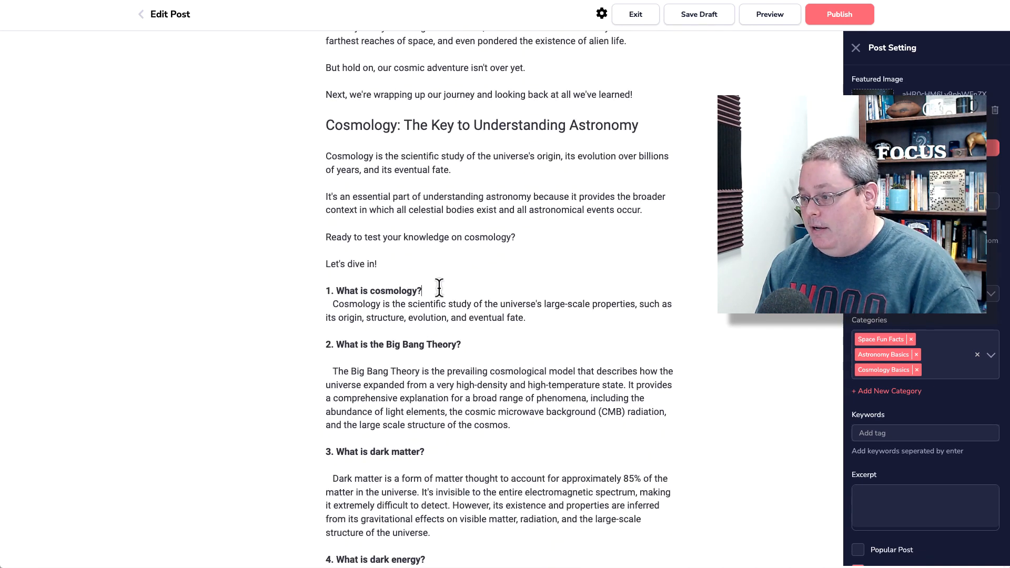
scroll(474, 322, "down", 9)
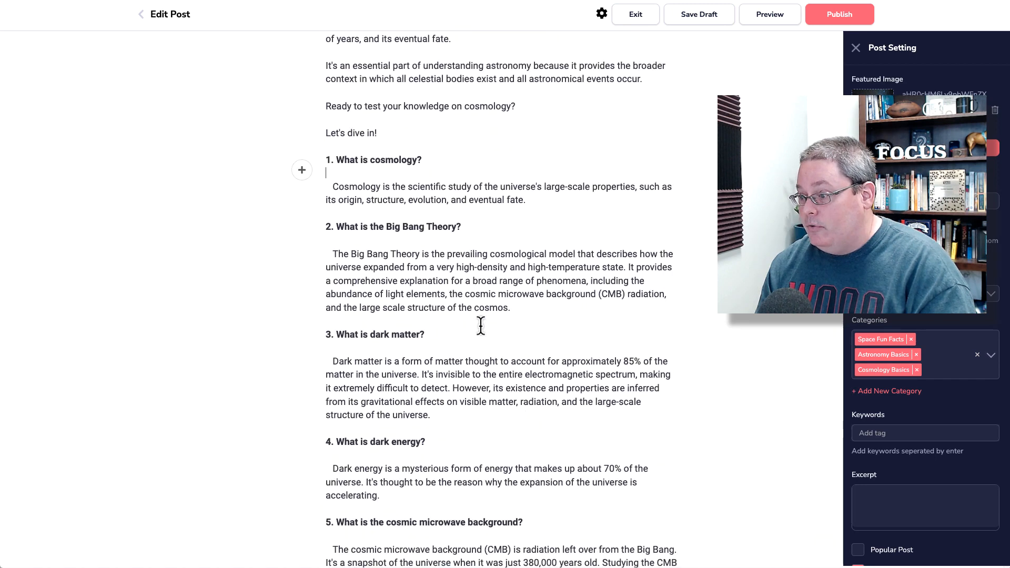
- Review the formatting of the Cosmology section, the Conclusion, and the Cosmology Basics entry under References and Further Reading
scroll(484, 322, "down", 12)
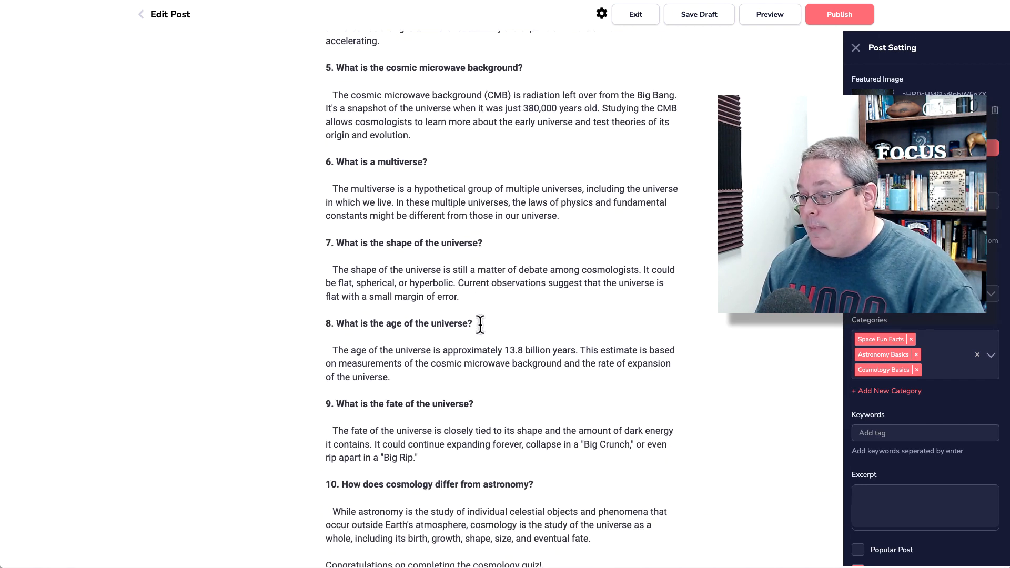
scroll(493, 317, "down", 10)
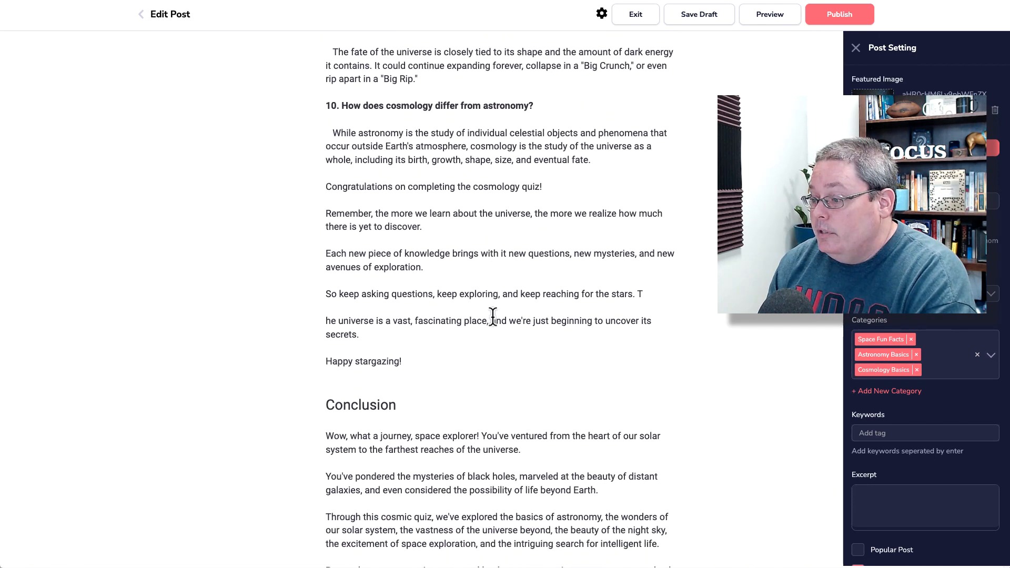
scroll(493, 318, "down", 17)
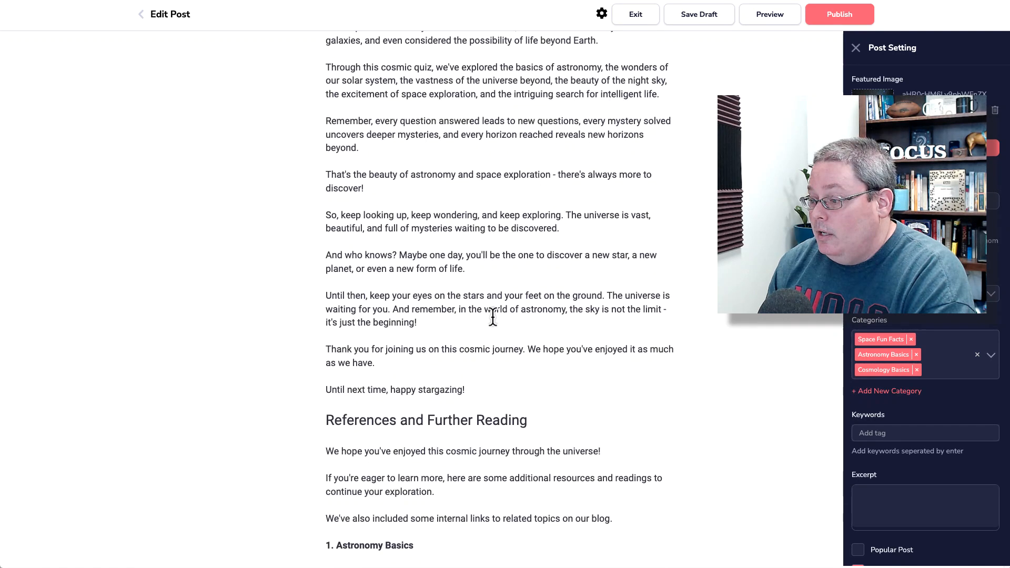
scroll(493, 316, "down", 4)
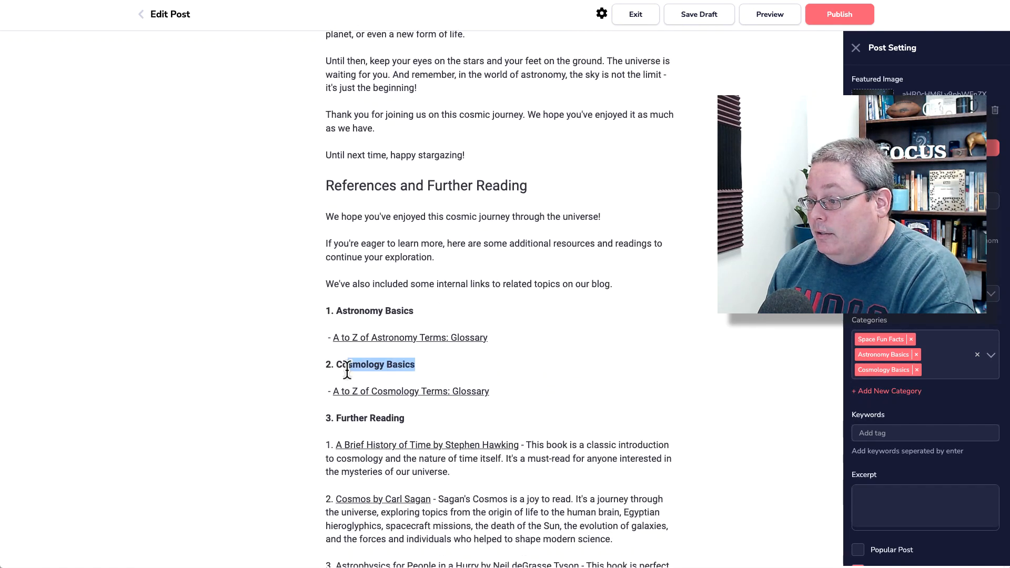
left_click_drag(324, 368, 323, 369)
left_click(548, 353)
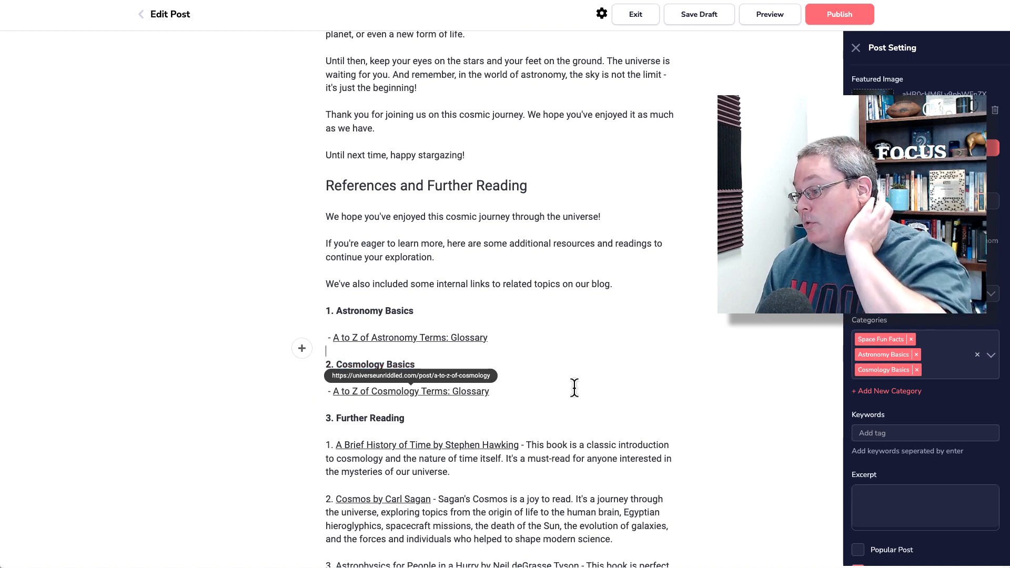
scroll(579, 368, "up", 10)
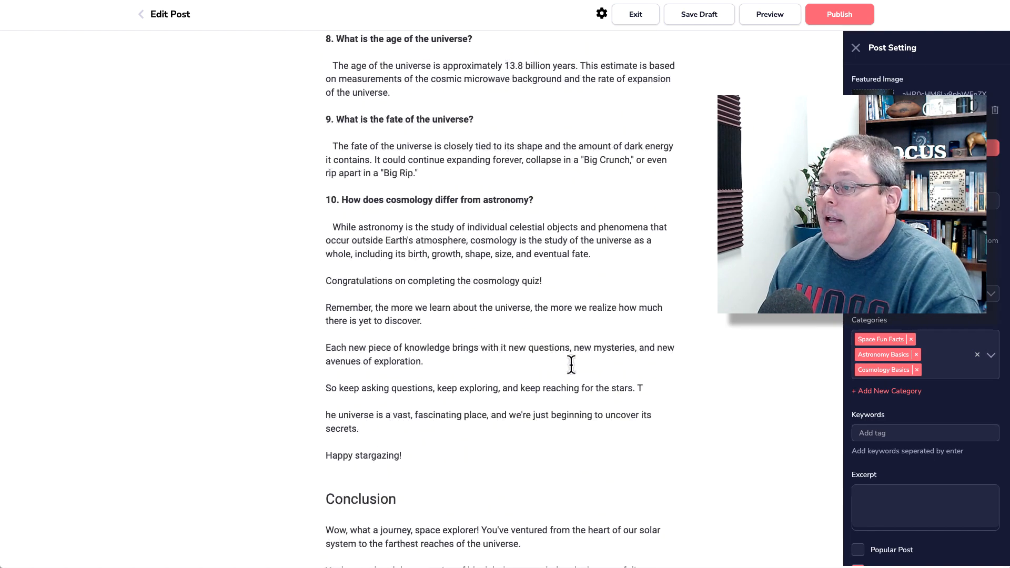
scroll(571, 364, "up", 10)
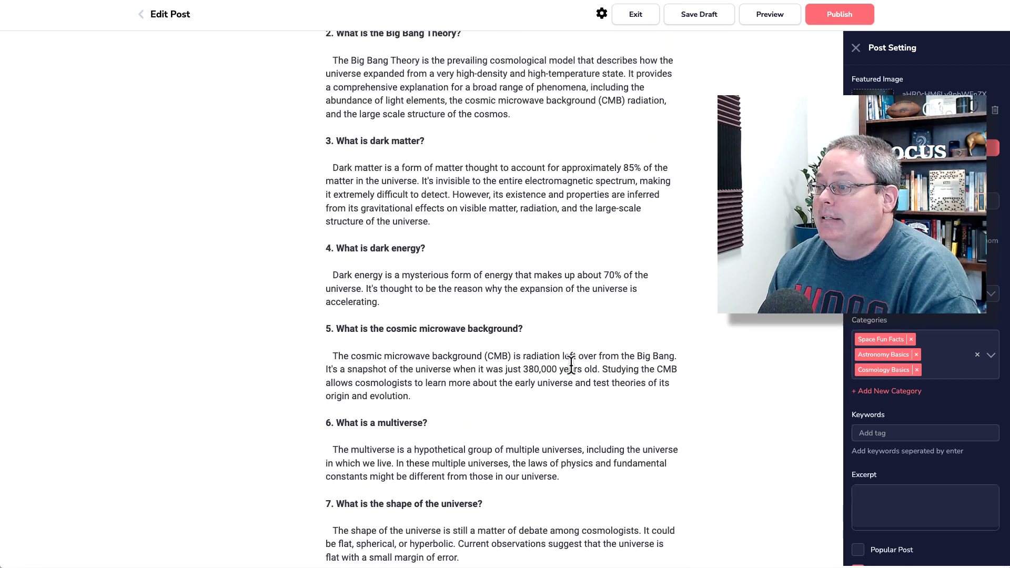
scroll(571, 364, "up", 5)
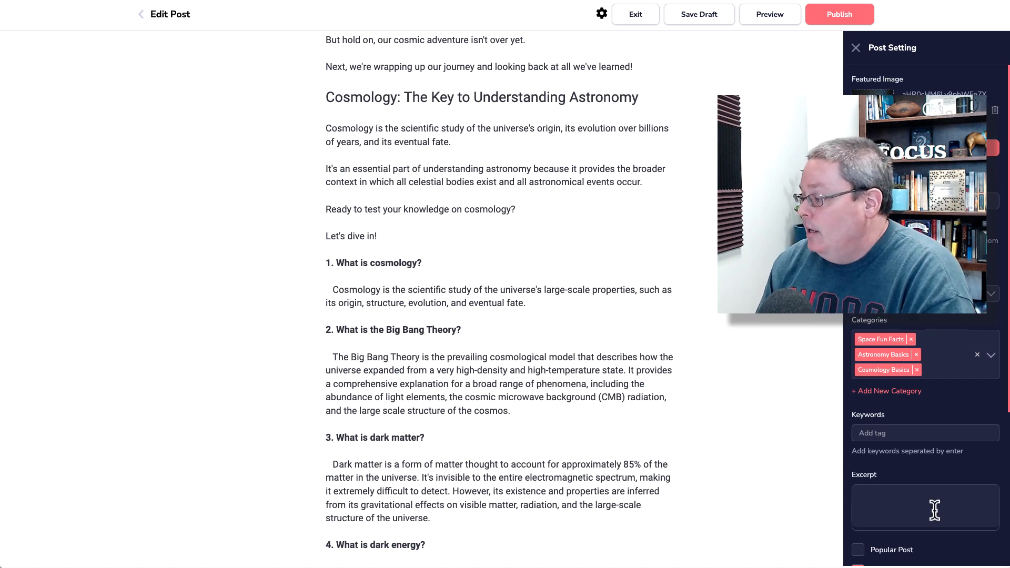
- Switch to ChatGPT and ask for an SEO excerpt for the blog post, below 150 characters, highlighting the benefit of reading it
key("alt+Tab")
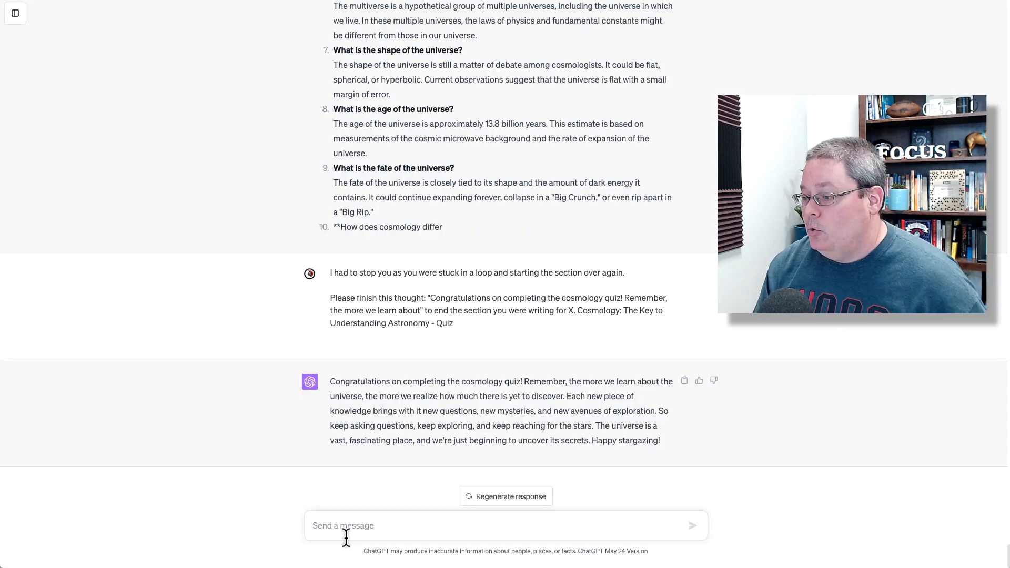
left_click(936, 3)
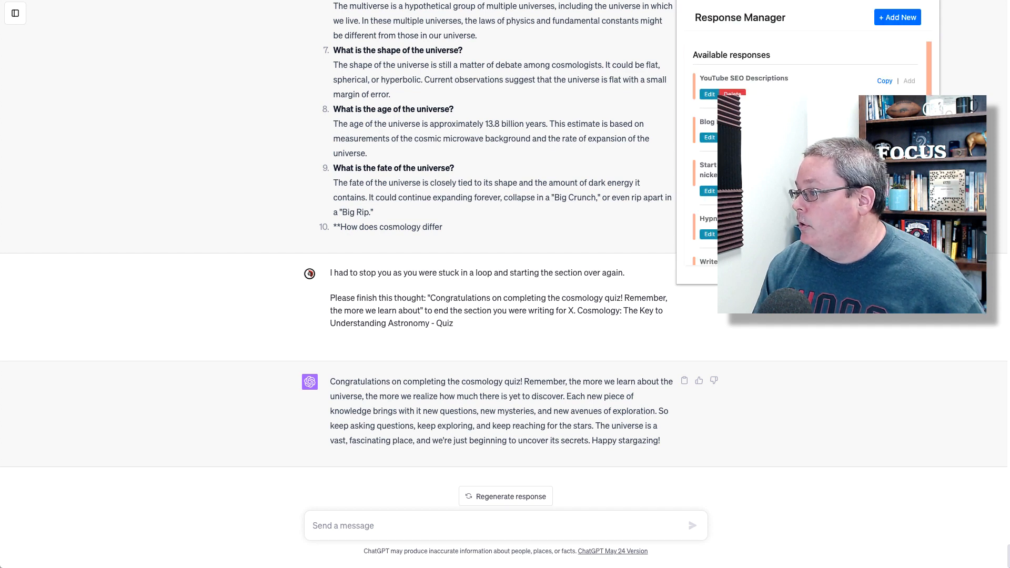
scroll(805, 158, "down", 2)
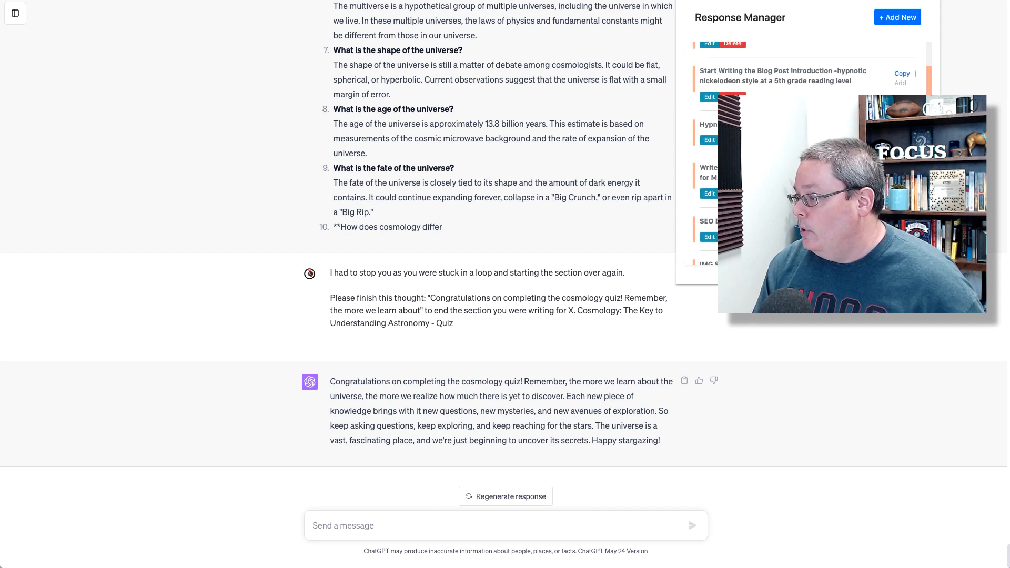
left_click(378, 521)
type("Write an SEO Excerpt for the blog post we wrote in this chat, and keep it below 150 characters and highlight the benefit of reading the blog post.")
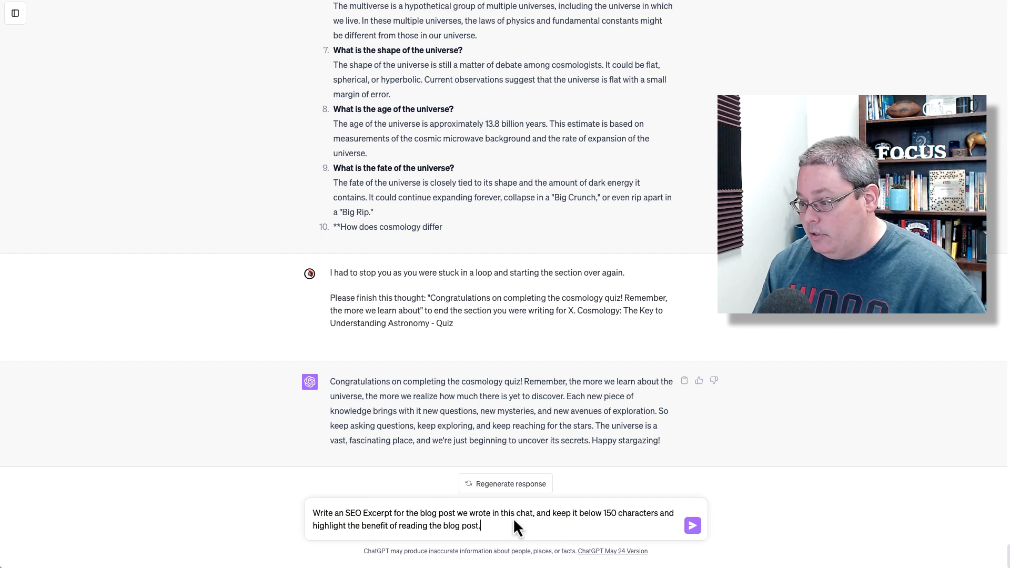
left_click(693, 526)
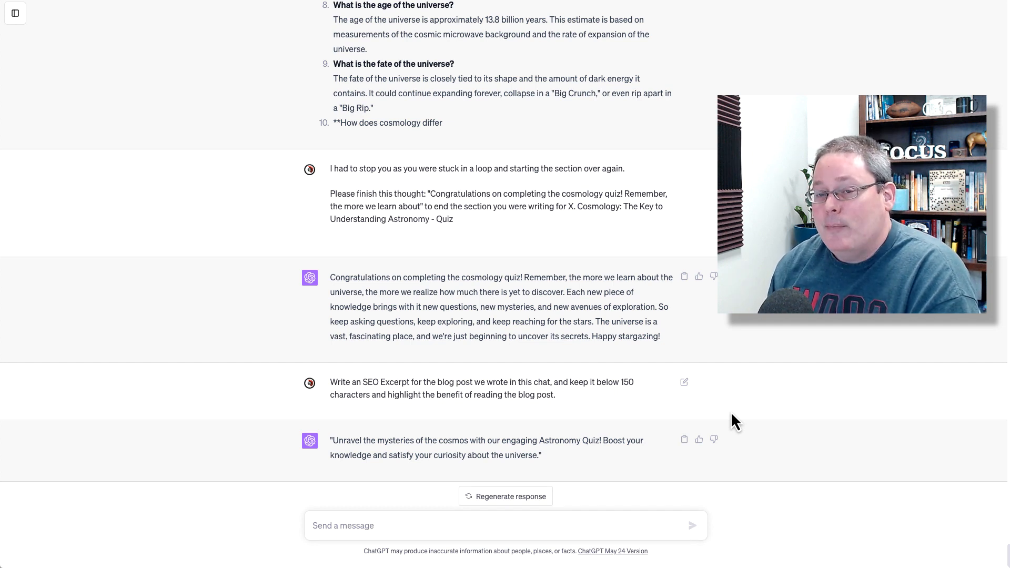
- Copy ChatGPT's excerpt into the Excerpt setting in the blog post editor and remove the quotation marks around it
scroll(683, 442, "down", 1)
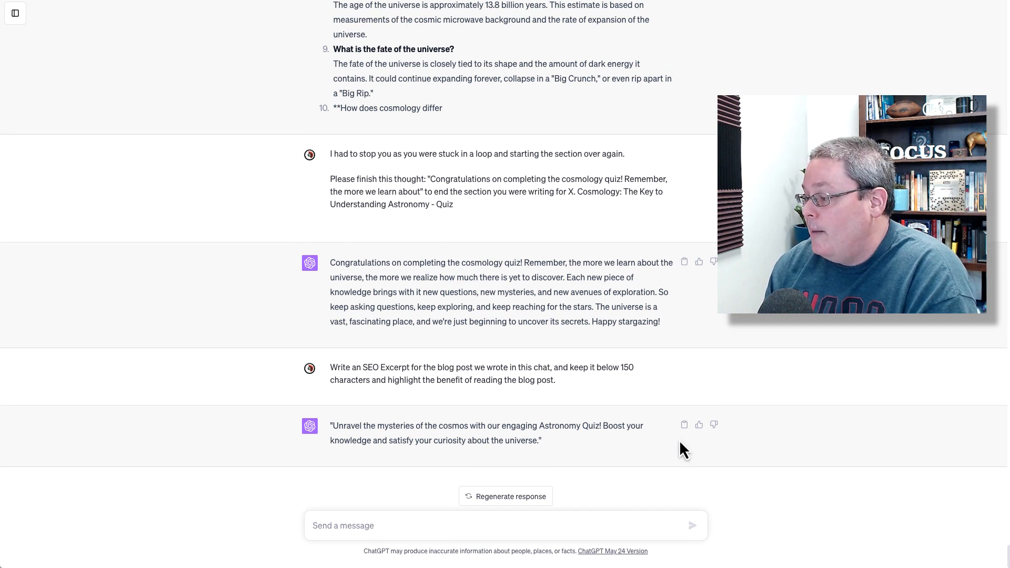
left_click(684, 425)
key("alt+Tab")
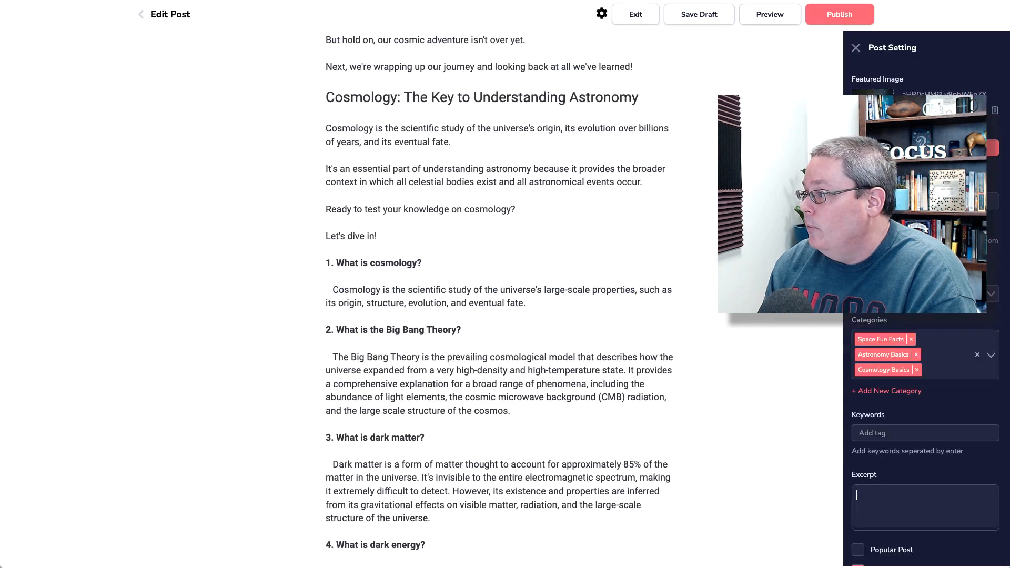
left_click(875, 499)
key("ctrl+v")
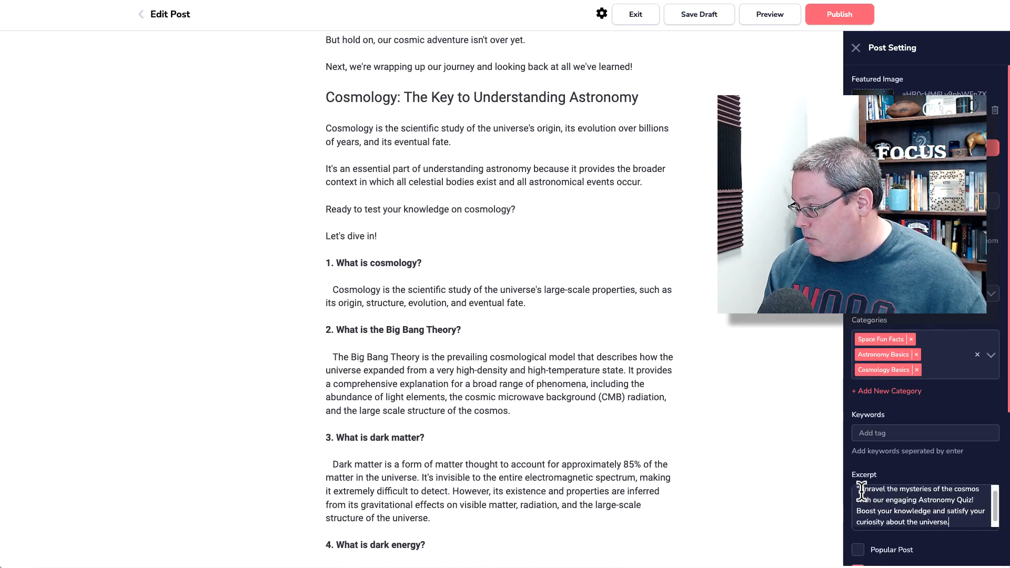
left_click(858, 490)
key("BackSpace")
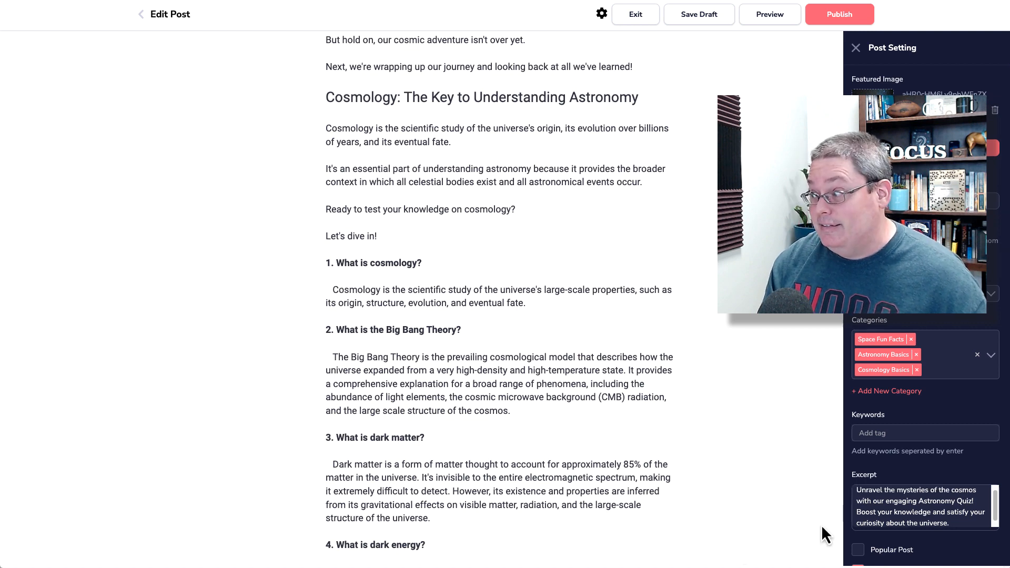
double_click(866, 477)
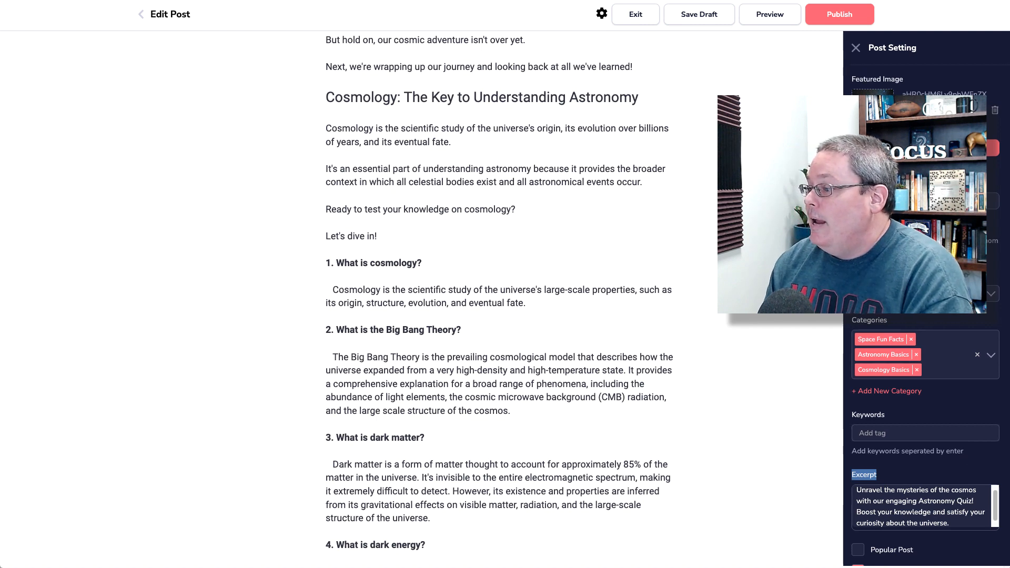
- Switch to RankIQ and look through the keyword phrases listed under Your SEO Content Briefs
left_click(827, 18)
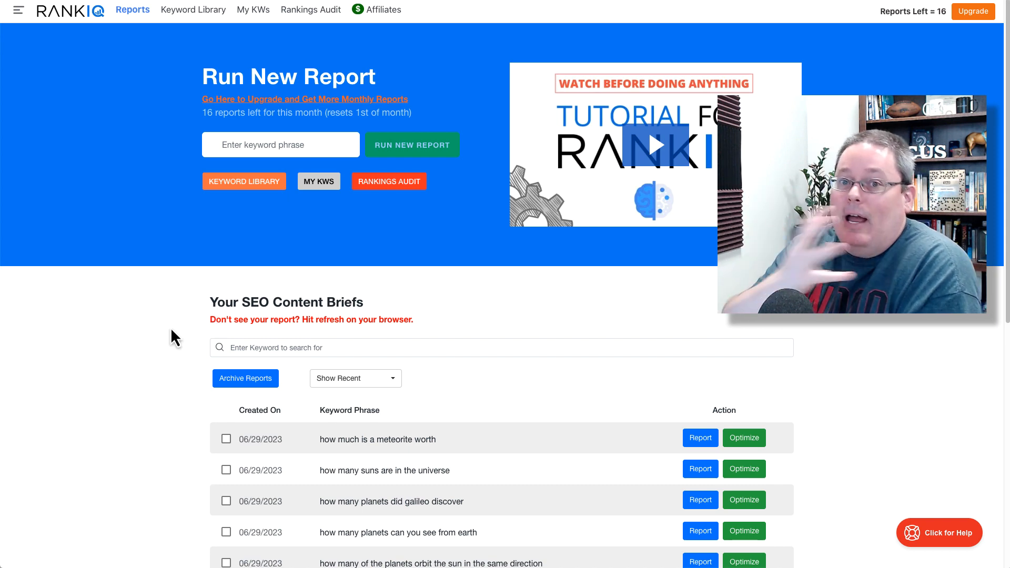
scroll(176, 338, "down", 2)
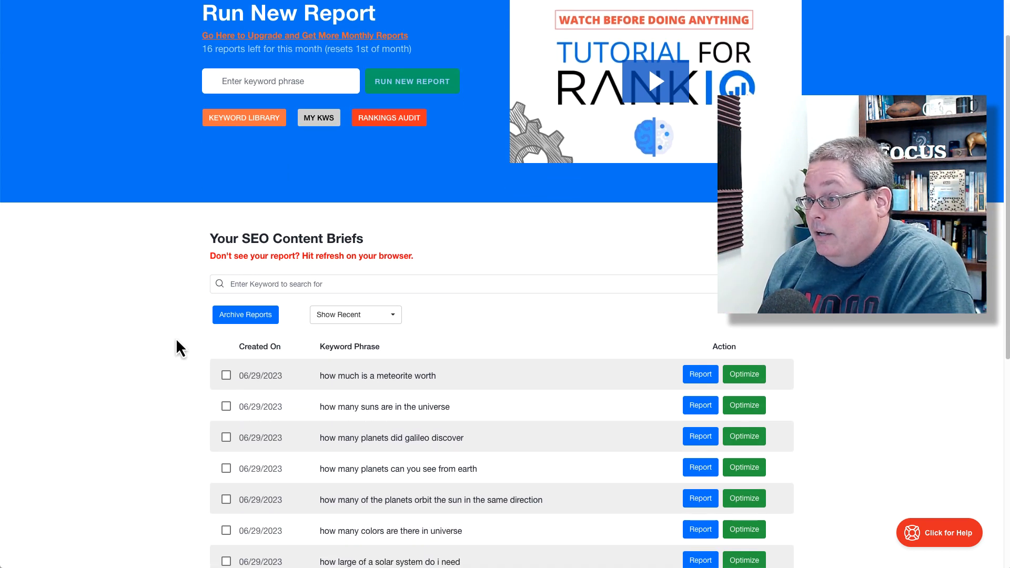
scroll(185, 380, "up", 2)
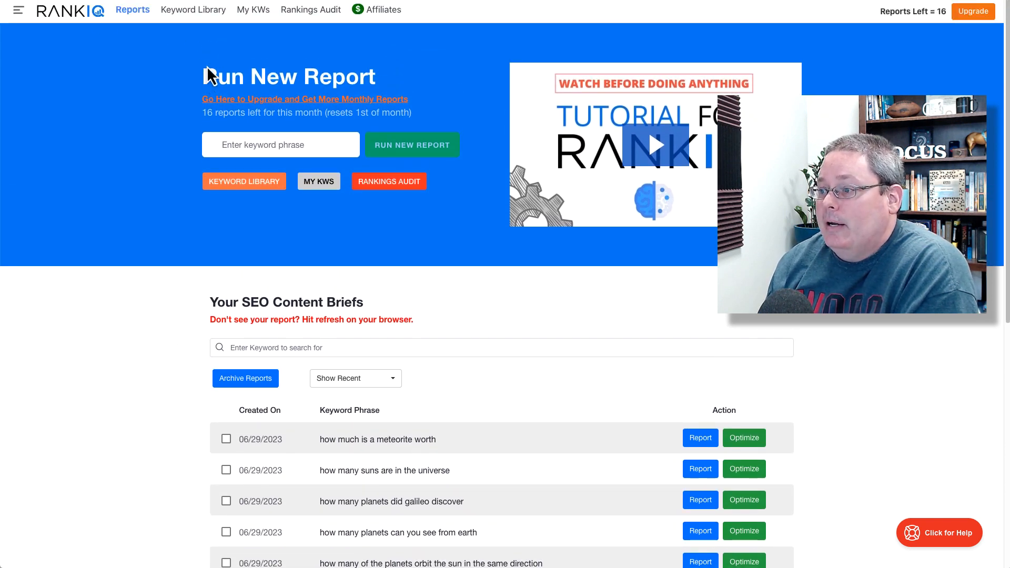
scroll(150, 298, "down", 8)
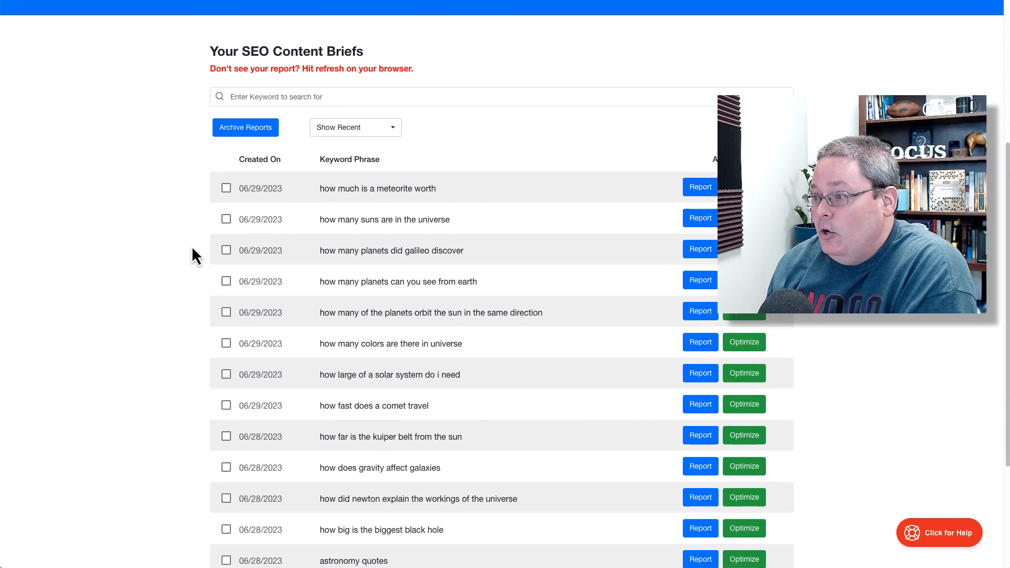
triple_click(305, 45)
scroll(178, 280, "down", 1)
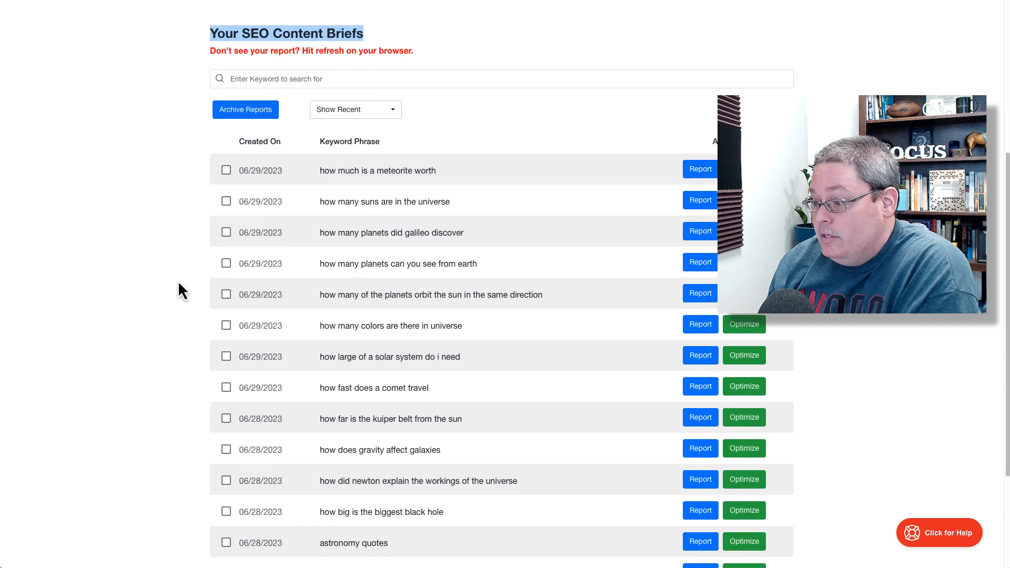
scroll(255, 290, "down", 2)
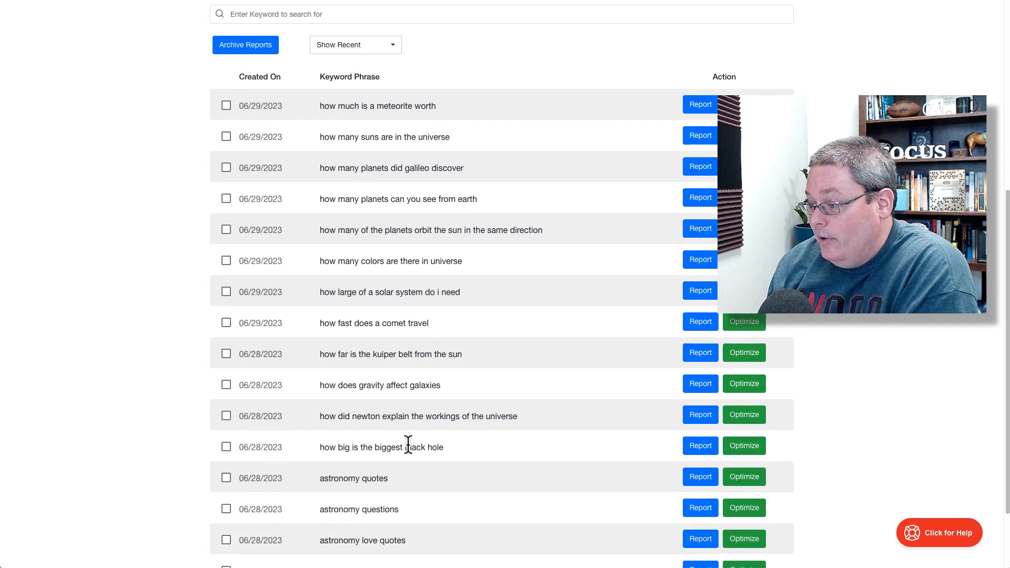
- Open the SEO report for "astronomy quotes" and examine its content topics, title analysis and top ranking titles
triple_click(347, 479)
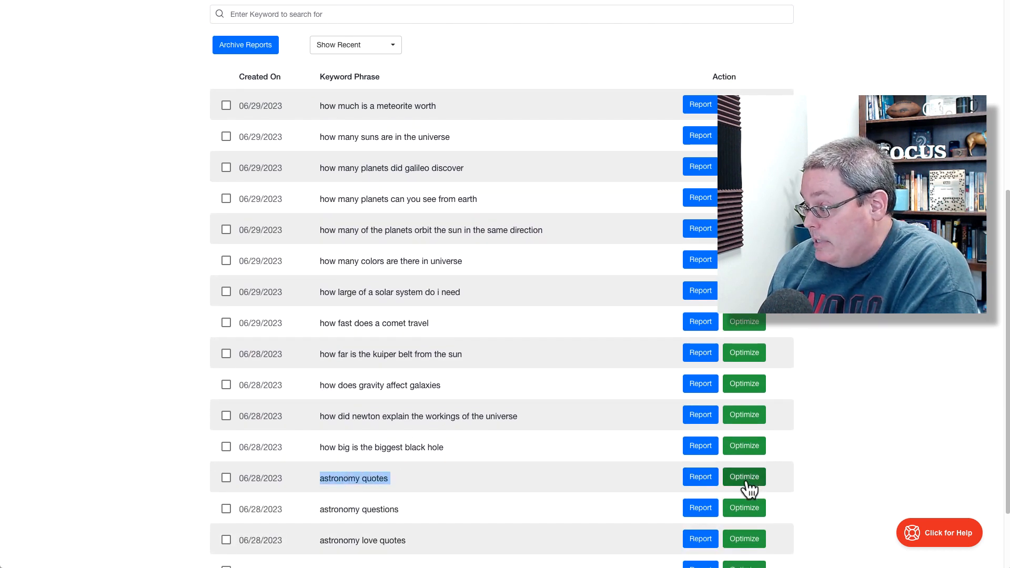
left_click(708, 487)
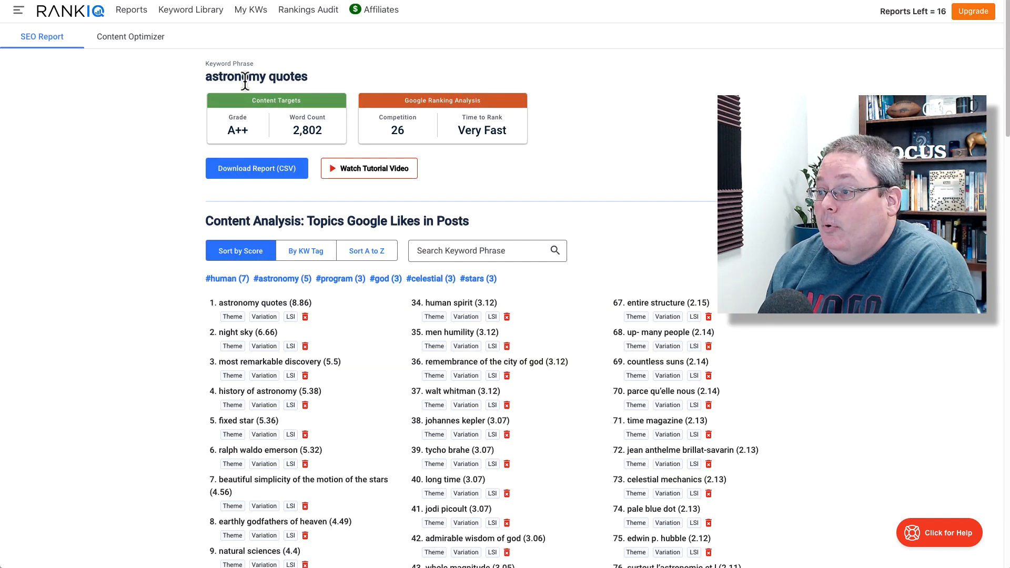
triple_click(245, 79)
triple_click(241, 221)
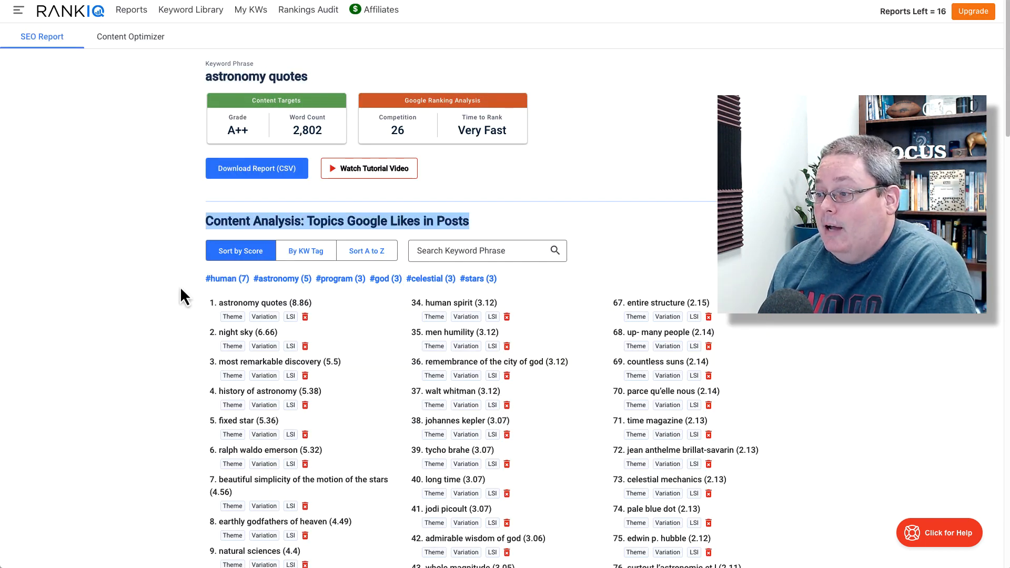
scroll(180, 288, "down", 15)
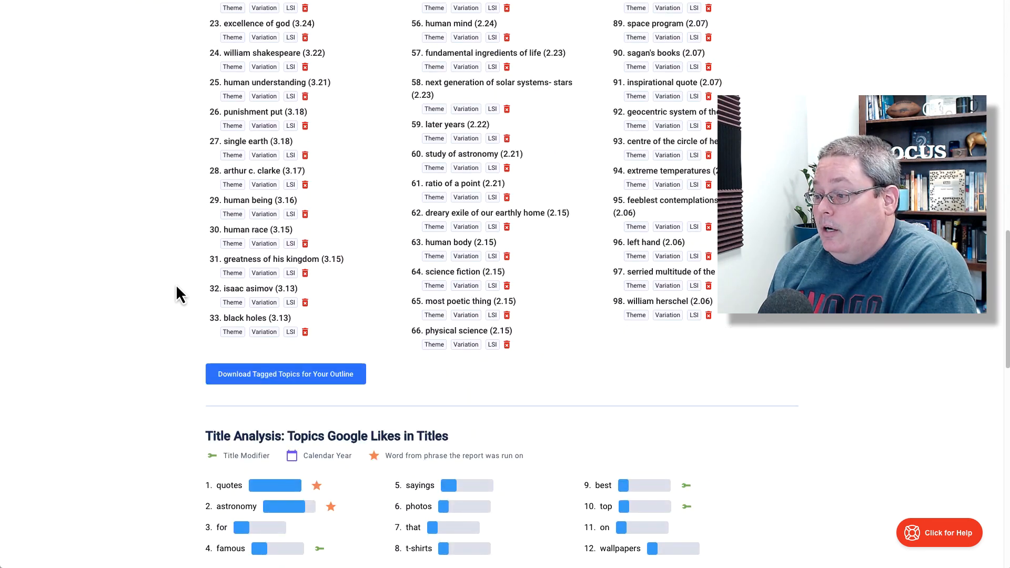
scroll(178, 293, "down", 5)
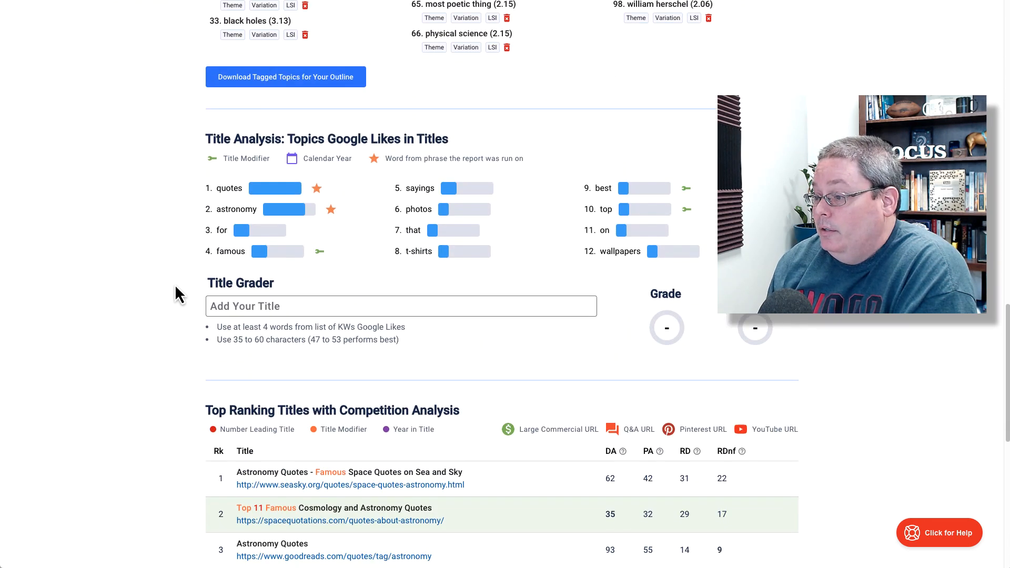
scroll(178, 295, "down", 3)
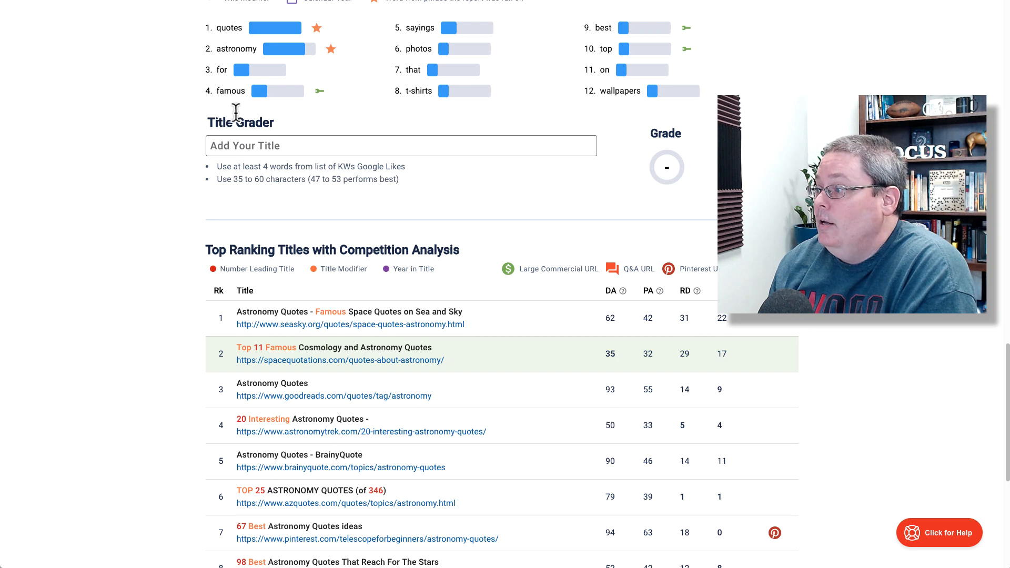
left_click_drag(207, 77, 308, 77)
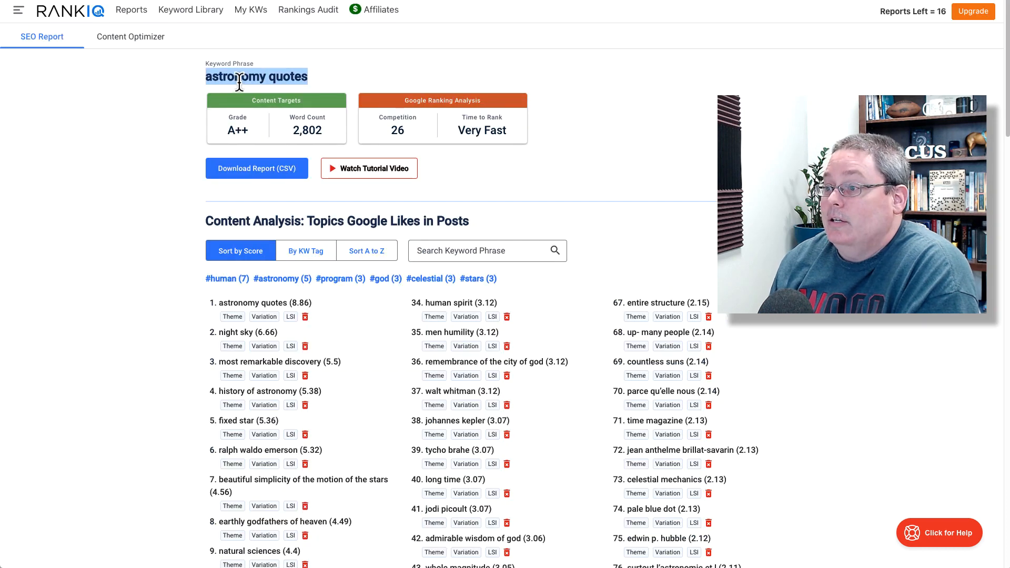
- Open the SEO report for "astronomy questions" from the reports list and examine its content topics, title analysis and Title Grader
left_click(138, 10)
scroll(200, 373, "down", 5)
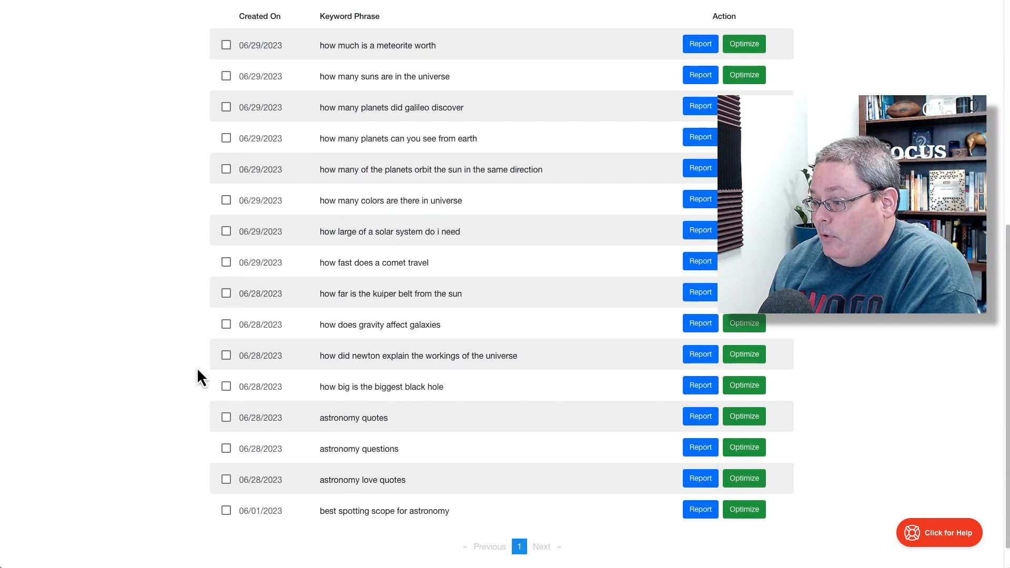
left_click(695, 448)
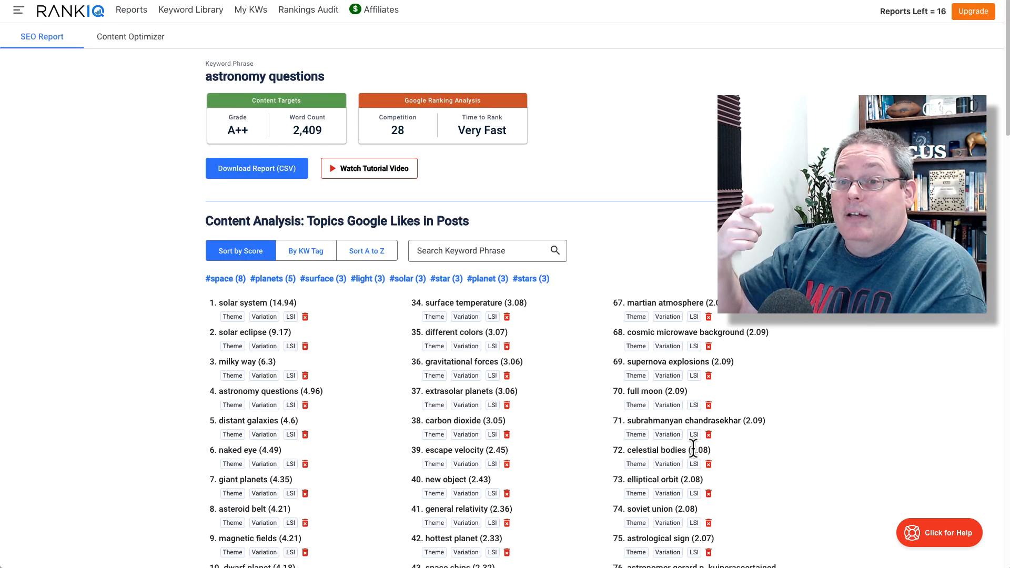
scroll(161, 311, "down", 1)
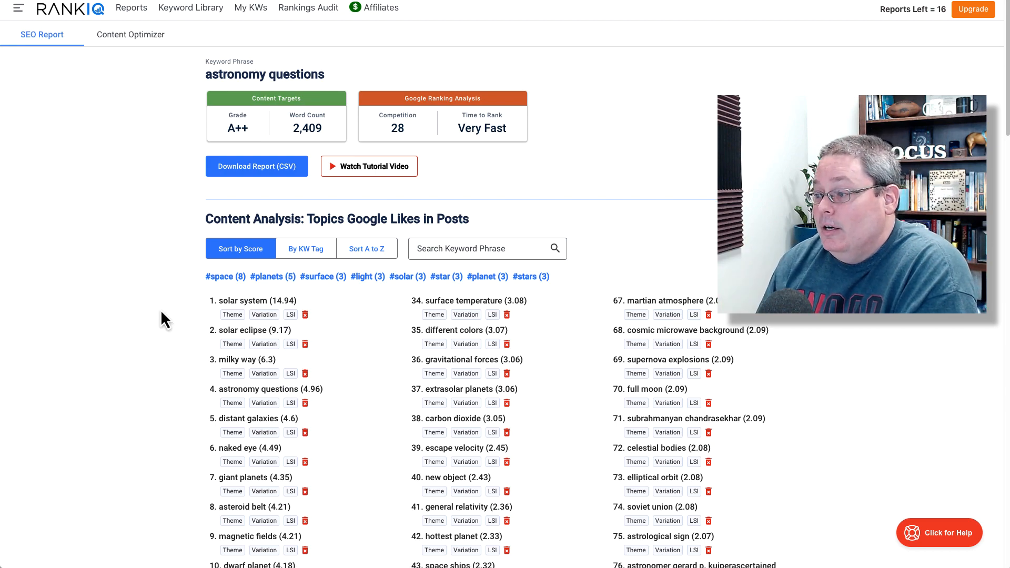
scroll(161, 312, "down", 20)
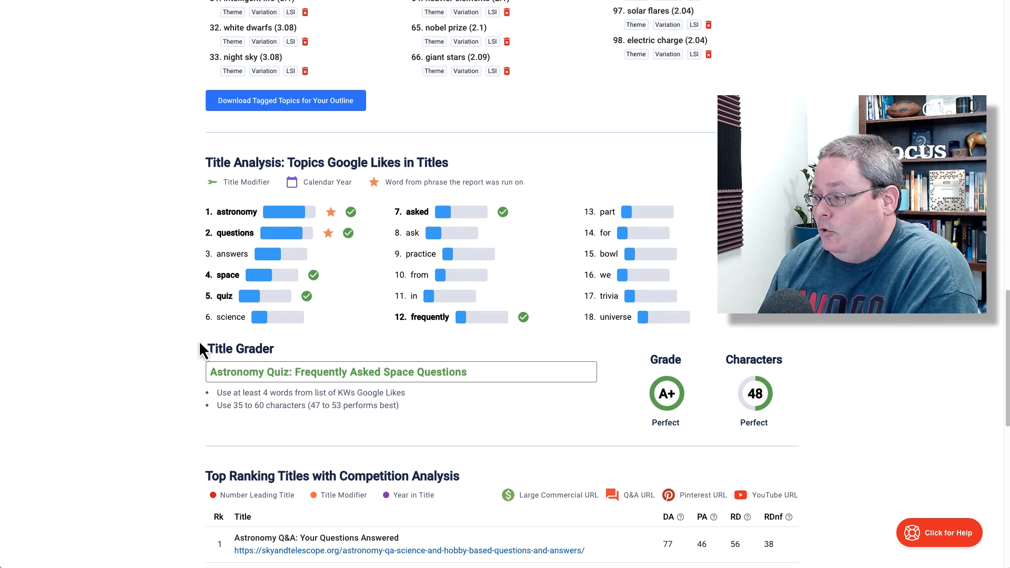
left_click_drag(207, 358, 252, 359)
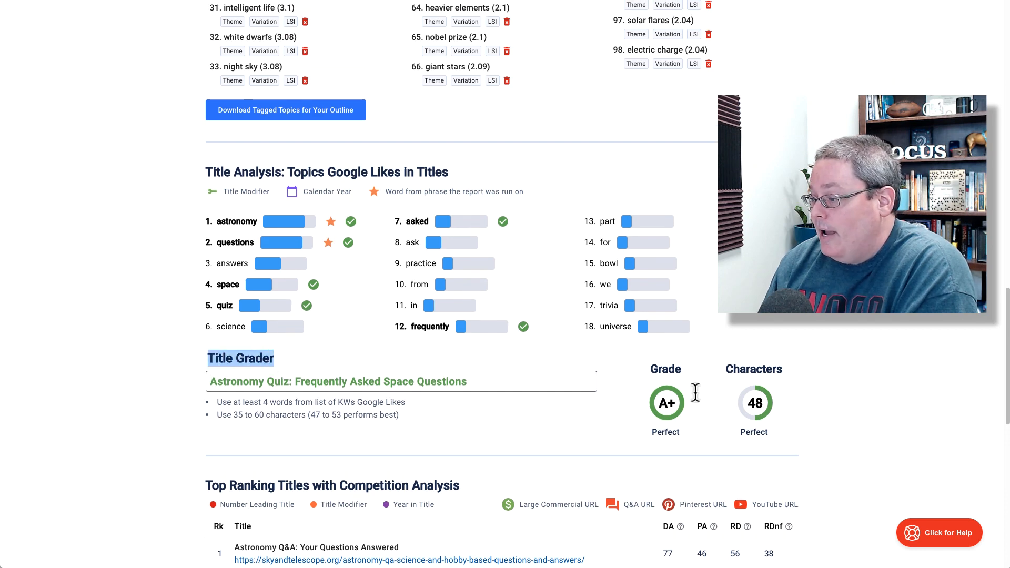
left_click(822, 405)
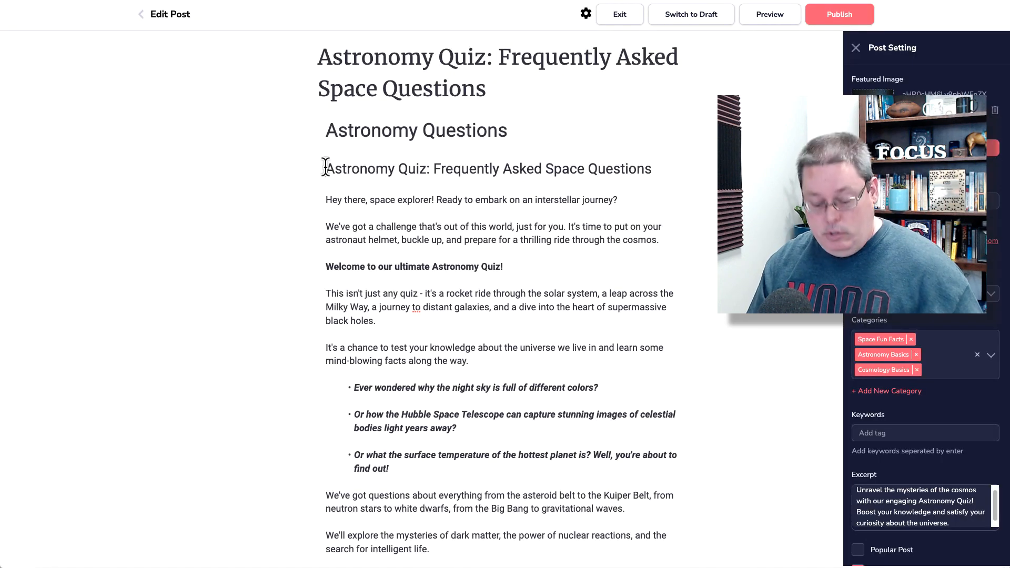
- Copy the whole Astronomy Quiz post from the blog editor and paste it as the content of RankIQ's Content Optimizer for "astronomy questions"
key("ctrl+a")
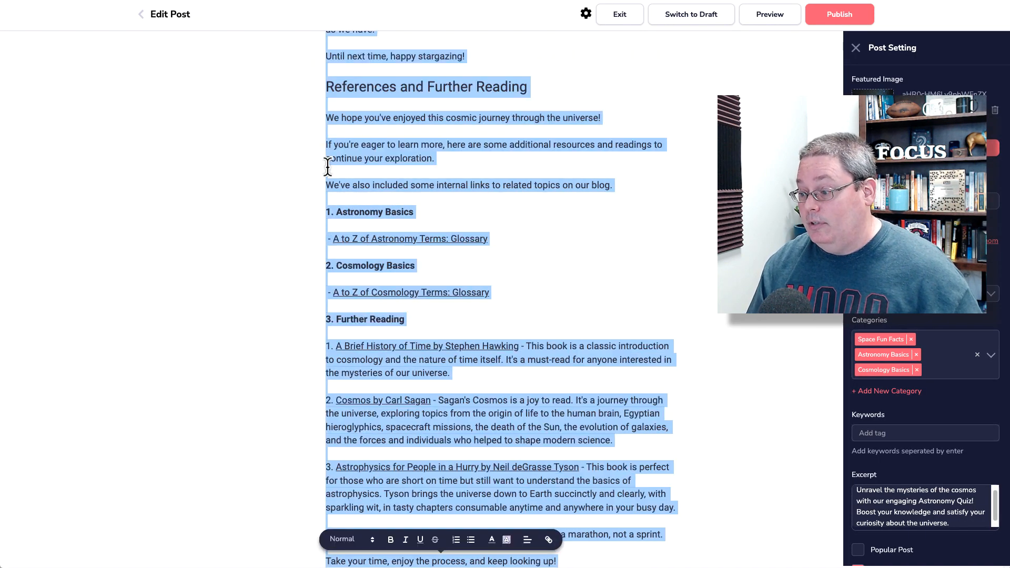
right_click(343, 184)
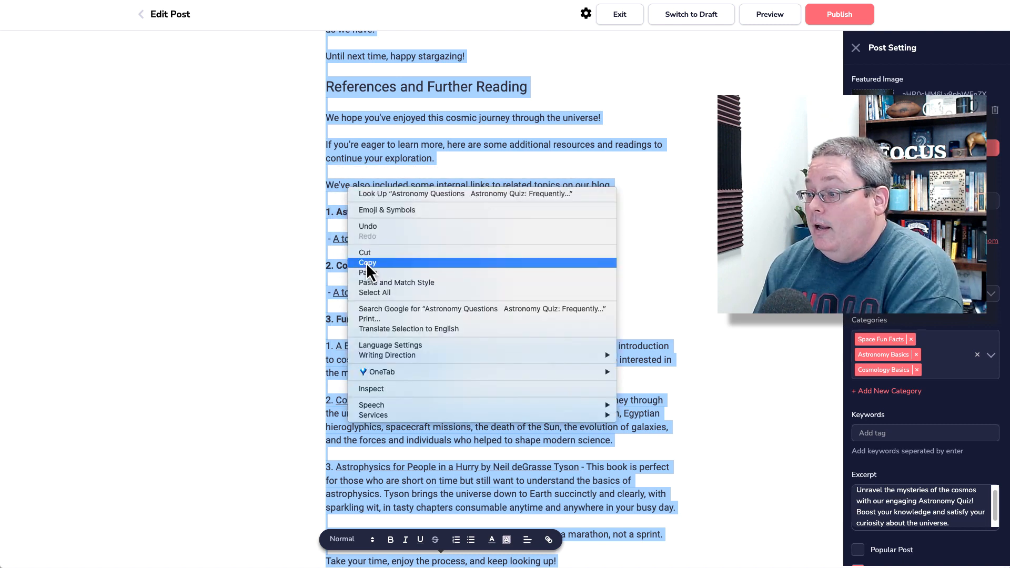
left_click(367, 264)
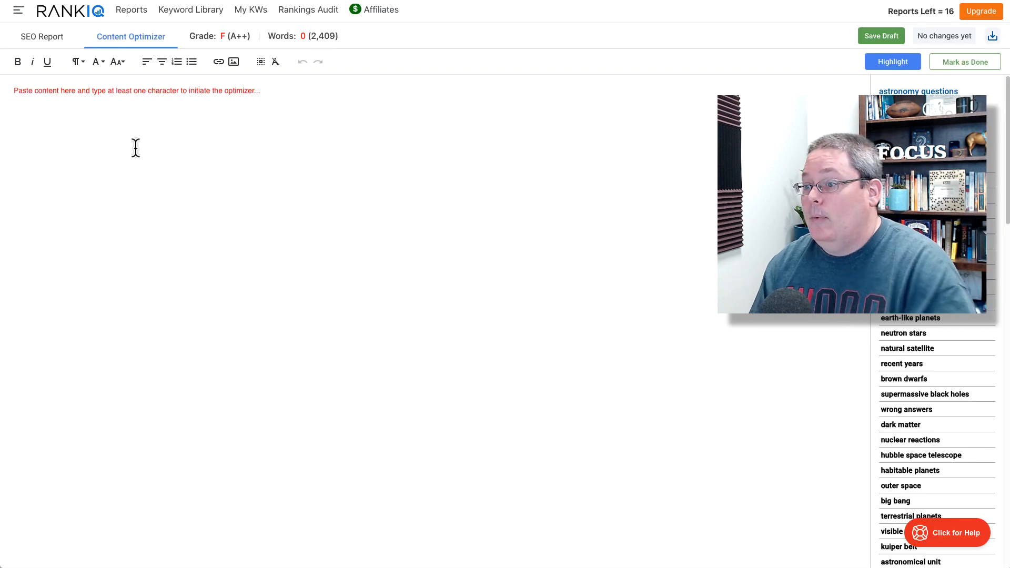
key("ctrl+v")
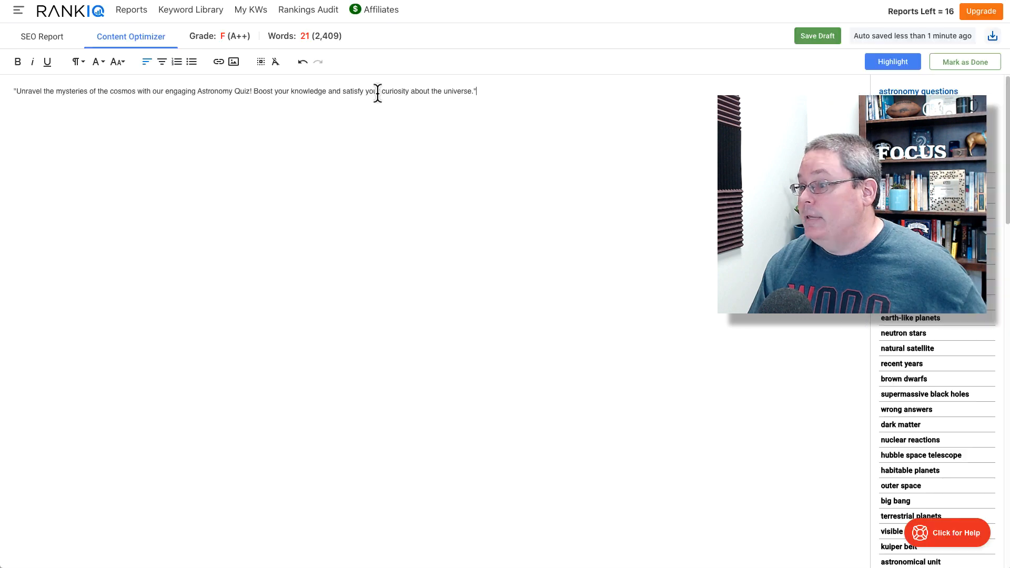
key("ctrl+a")
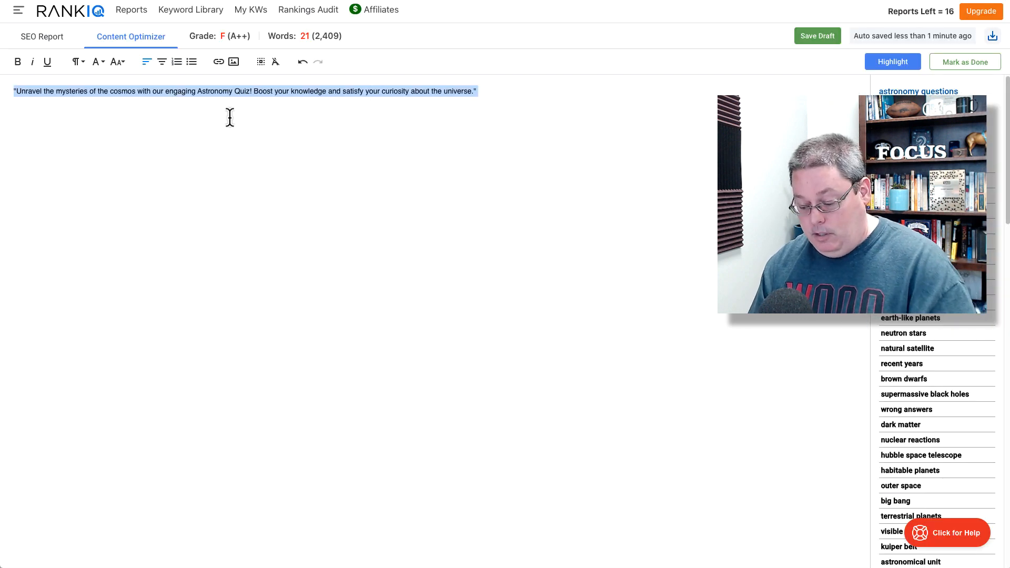
key("ctrl+v")
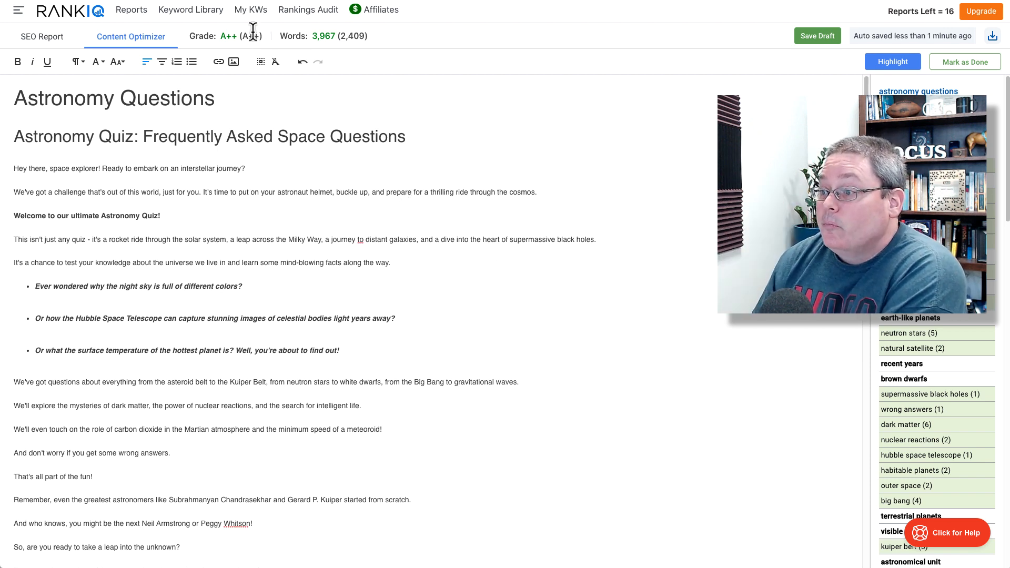
- Review the pasted post's grade and word count against their targets, and look through the optimizer's list of suggested topics
left_click_drag(222, 37, 344, 38)
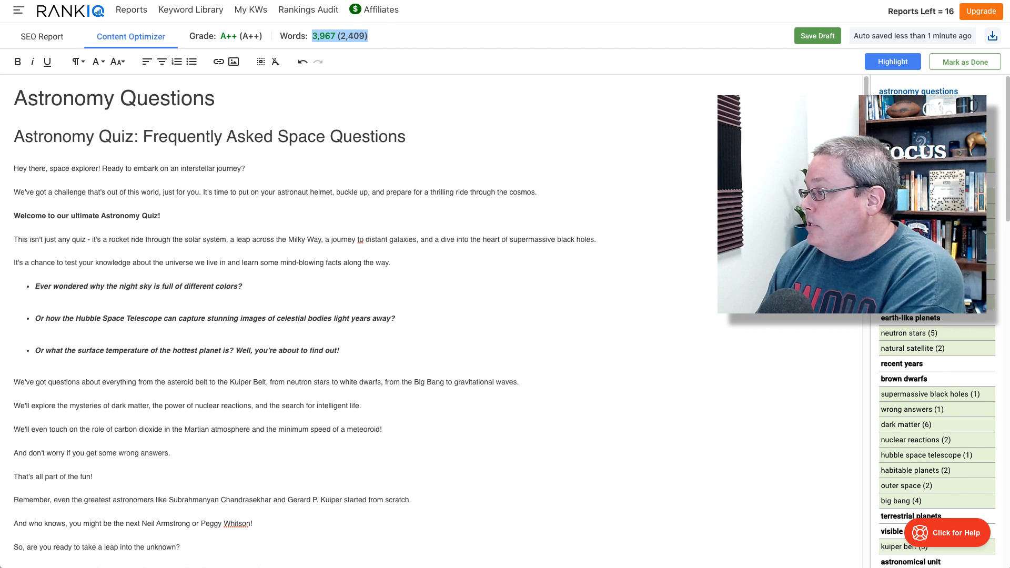
scroll(937, 436, "down", 5)
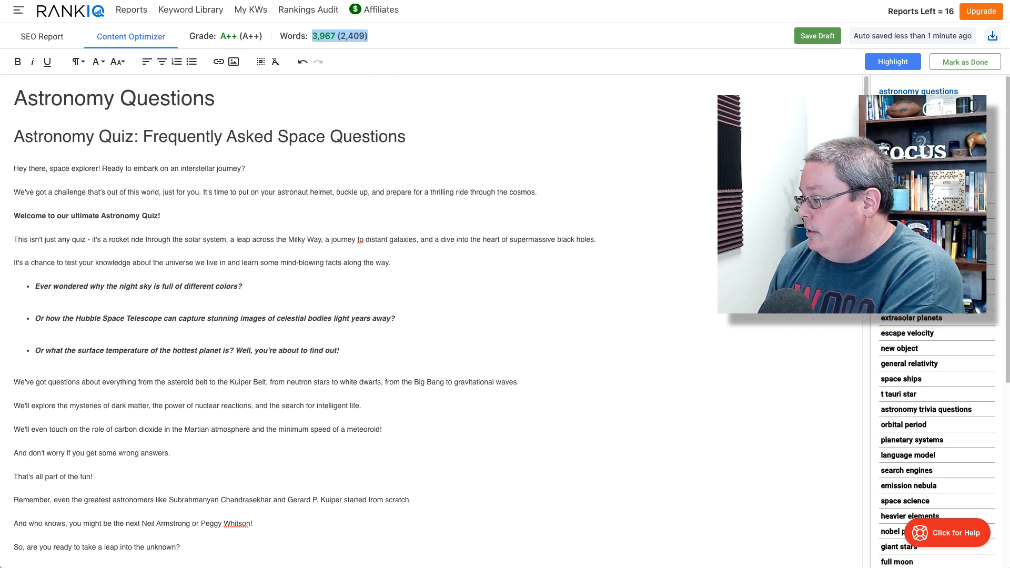
scroll(937, 437, "down", 5)
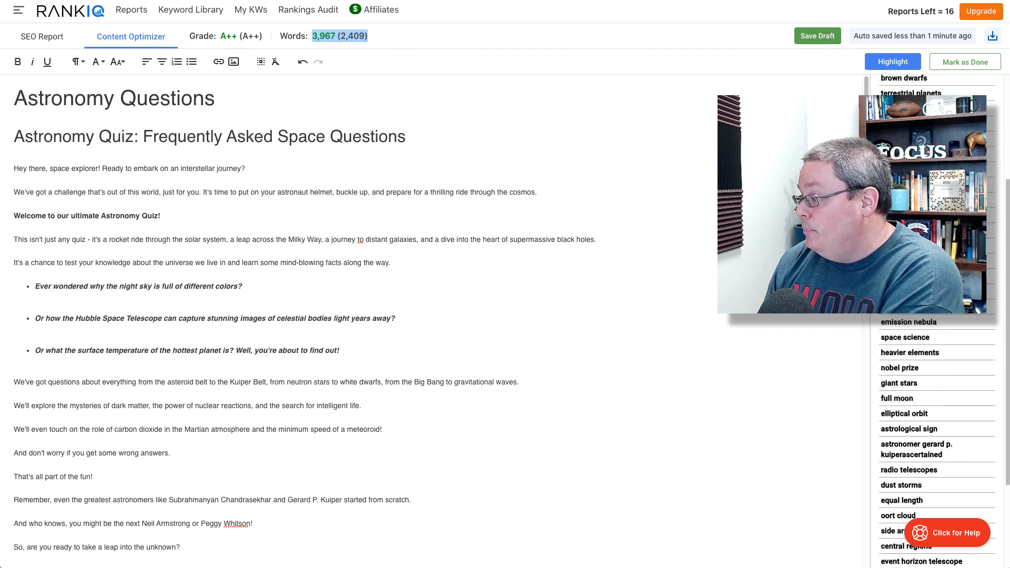
scroll(937, 437, "up", 10)
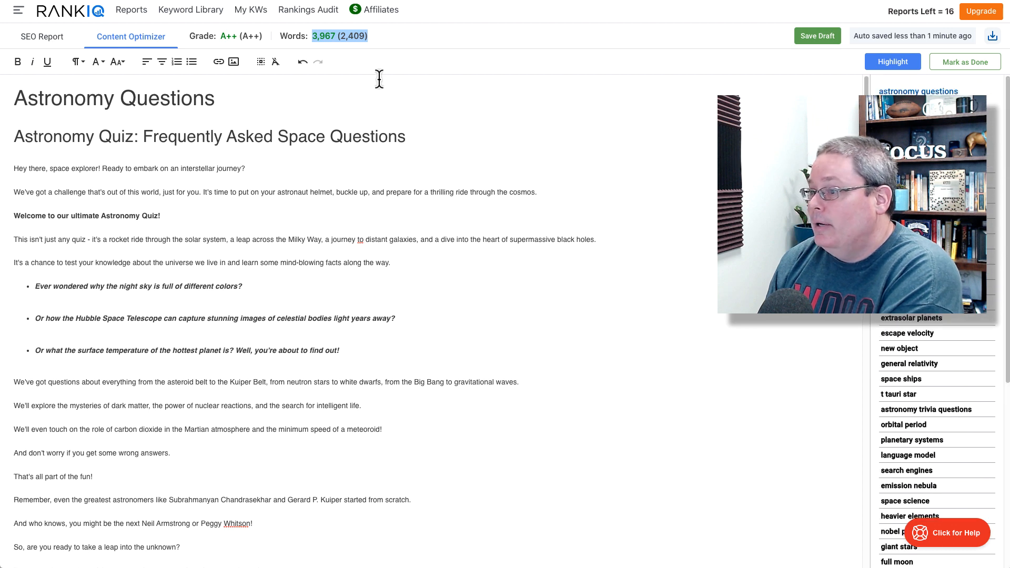
left_click_drag(268, 37, 229, 28)
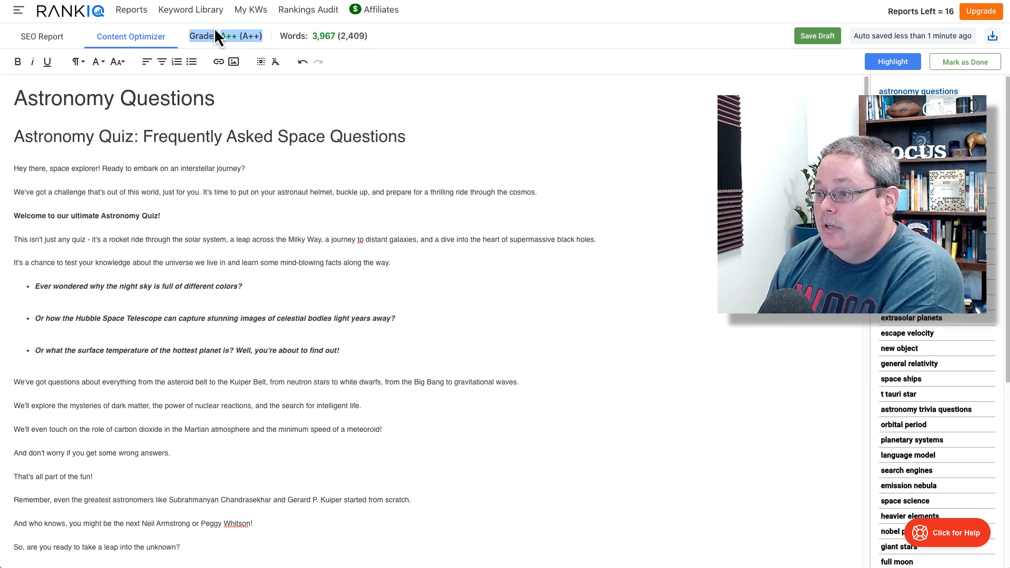